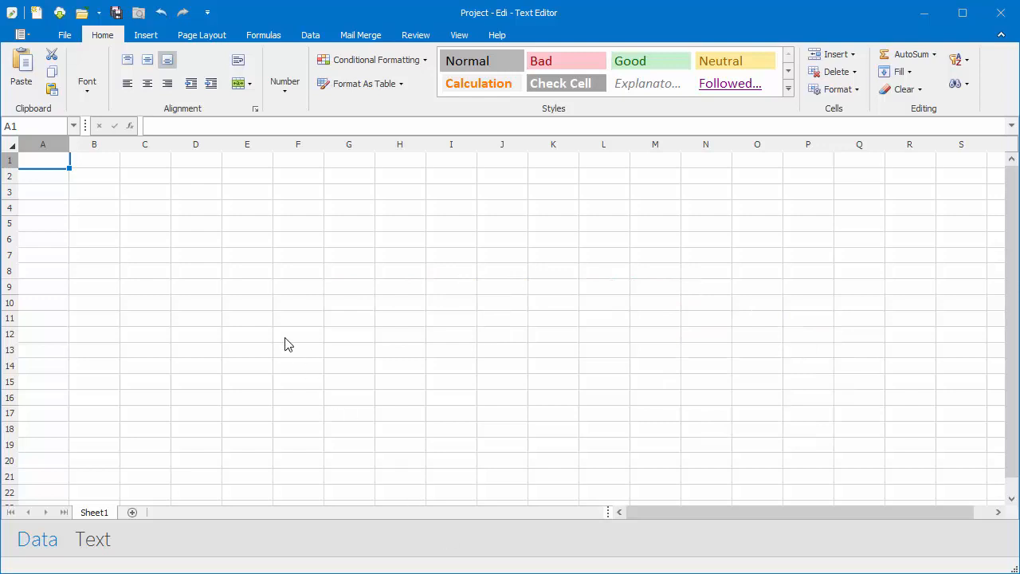
- Create a new empty project that opens on a blank Sheet1
click(37, 14)
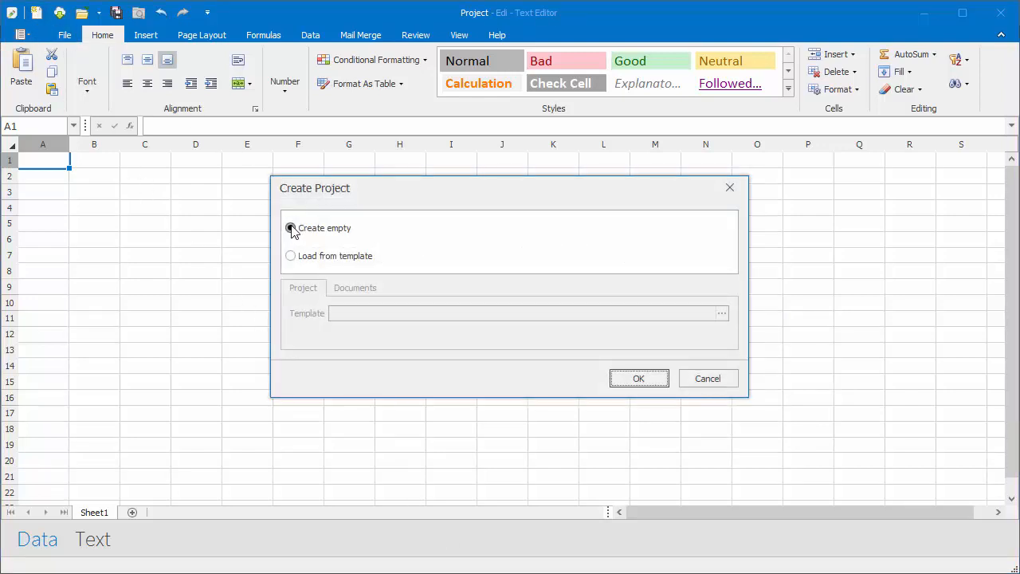
click(292, 230)
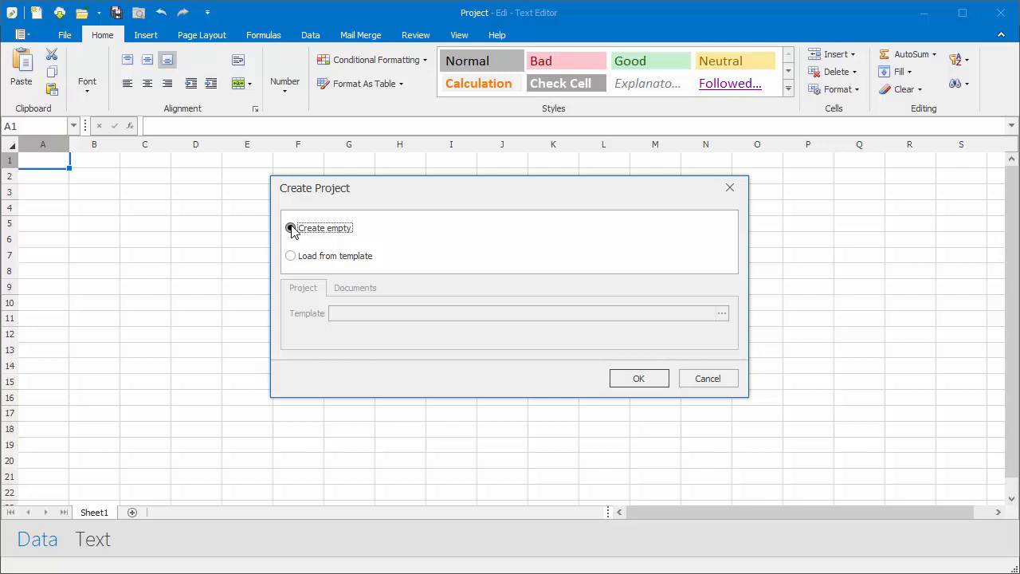
click(630, 379)
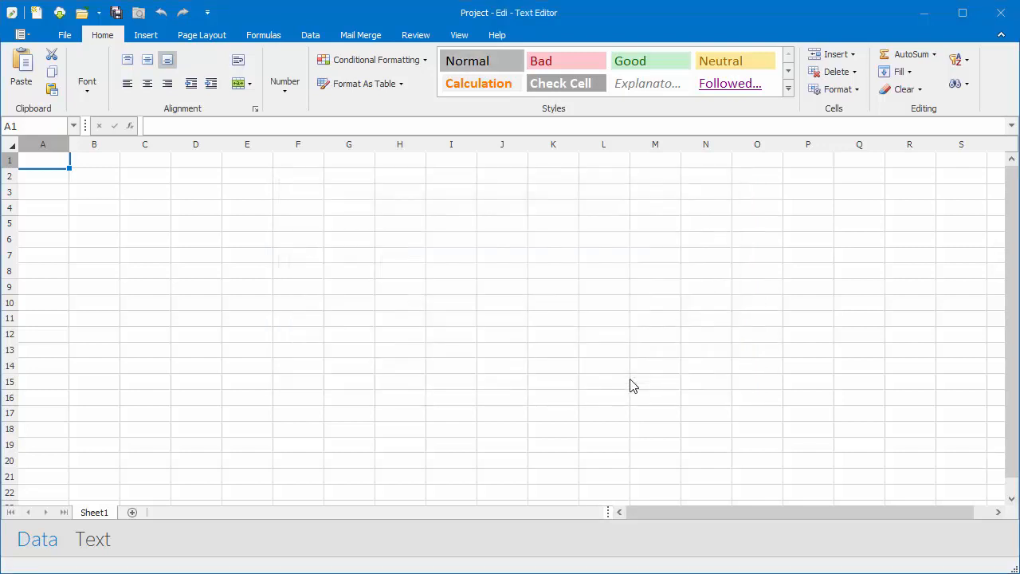
- Load customers.xls from the Desktop's Reminders folder as the project's data file
click(21, 38)
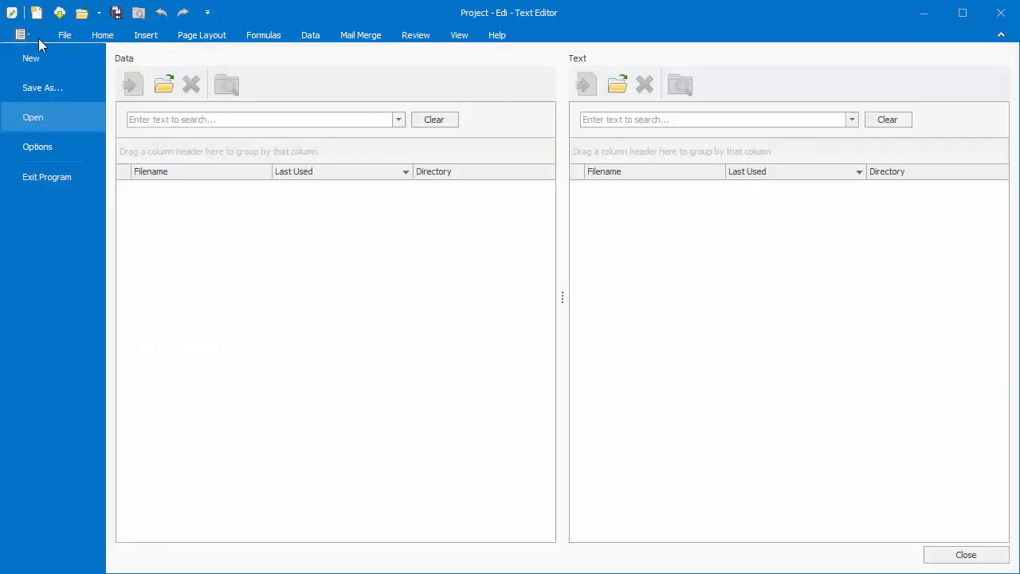
click(162, 83)
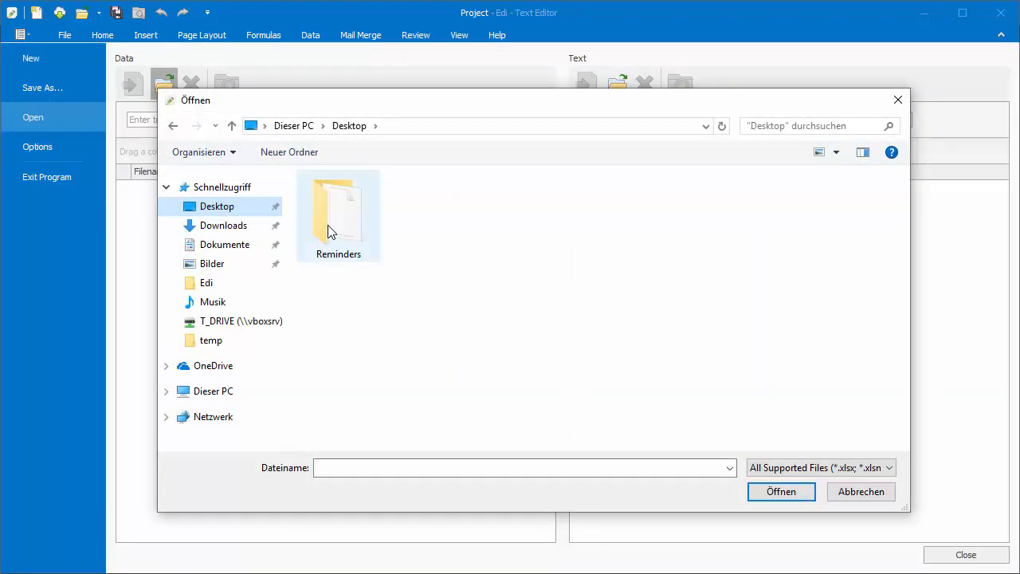
double_click(328, 226)
click(326, 205)
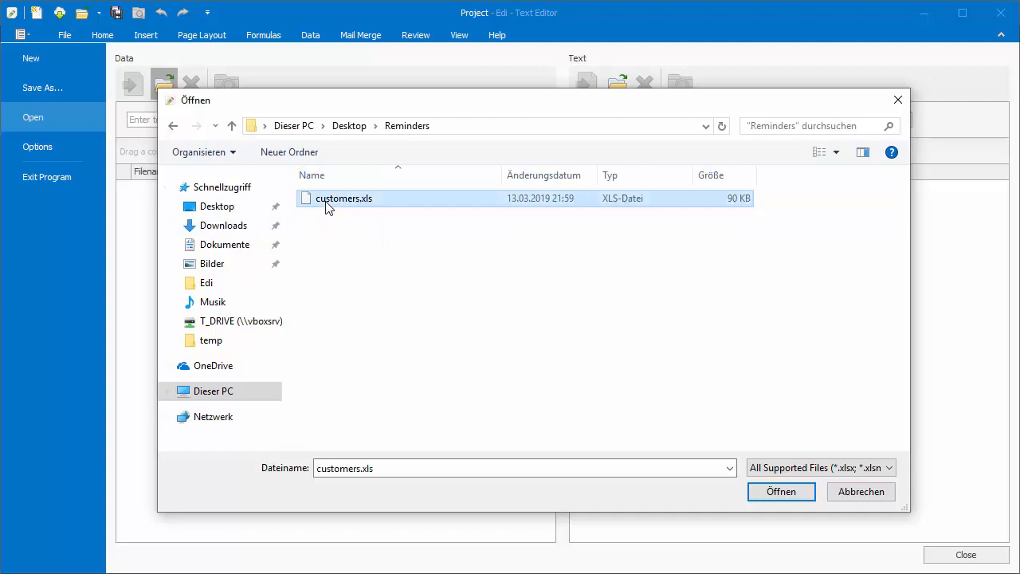
click(781, 490)
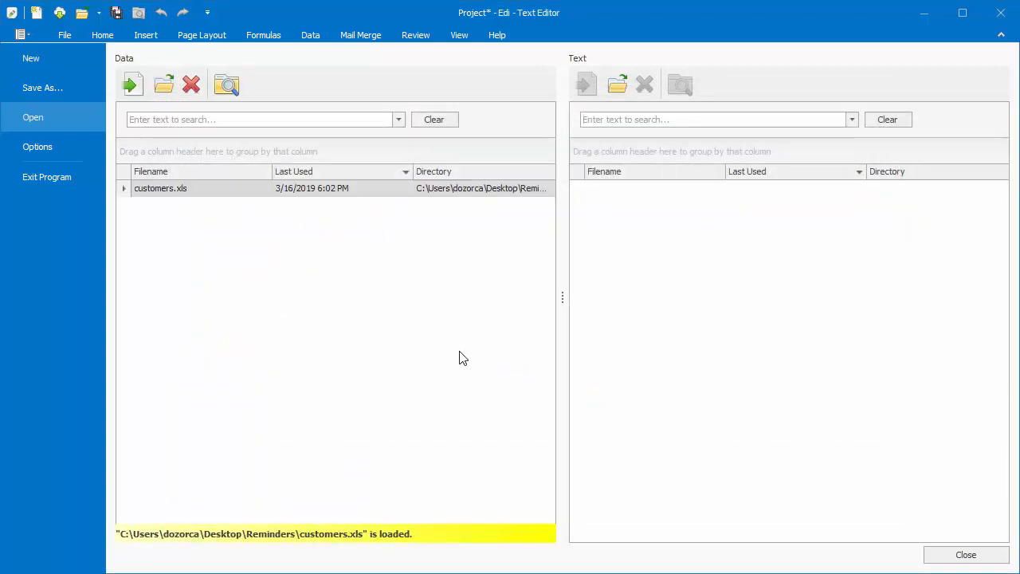
click(103, 38)
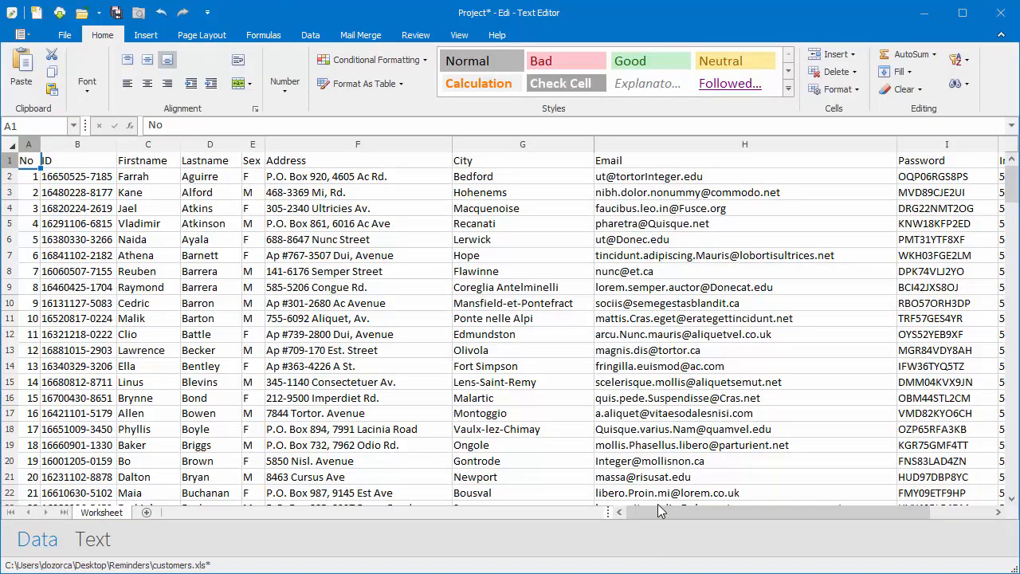
- Scroll the customer sheet right, then switch to the blank Text document with its Fields list
drag(659, 518, 749, 520)
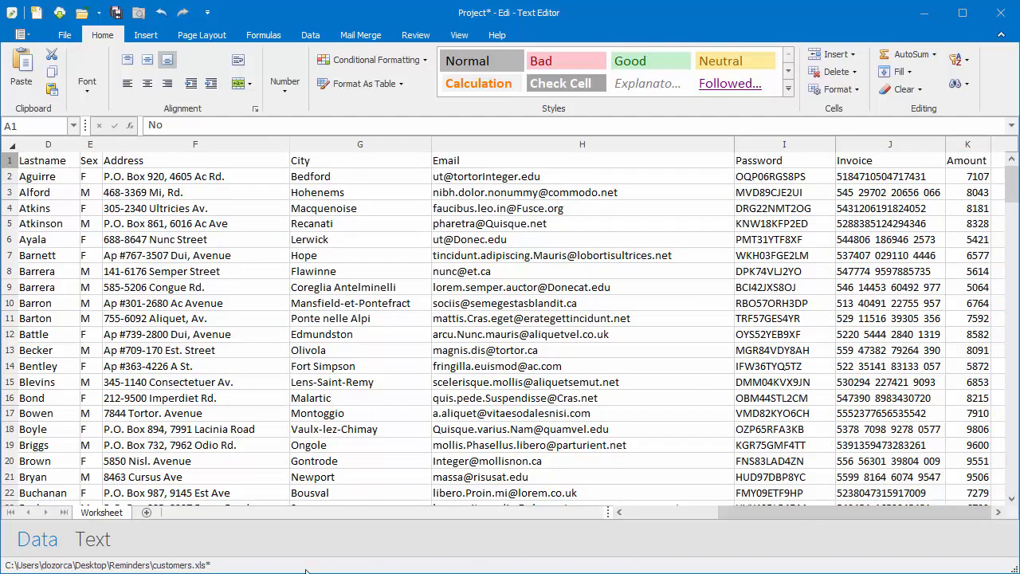
click(100, 542)
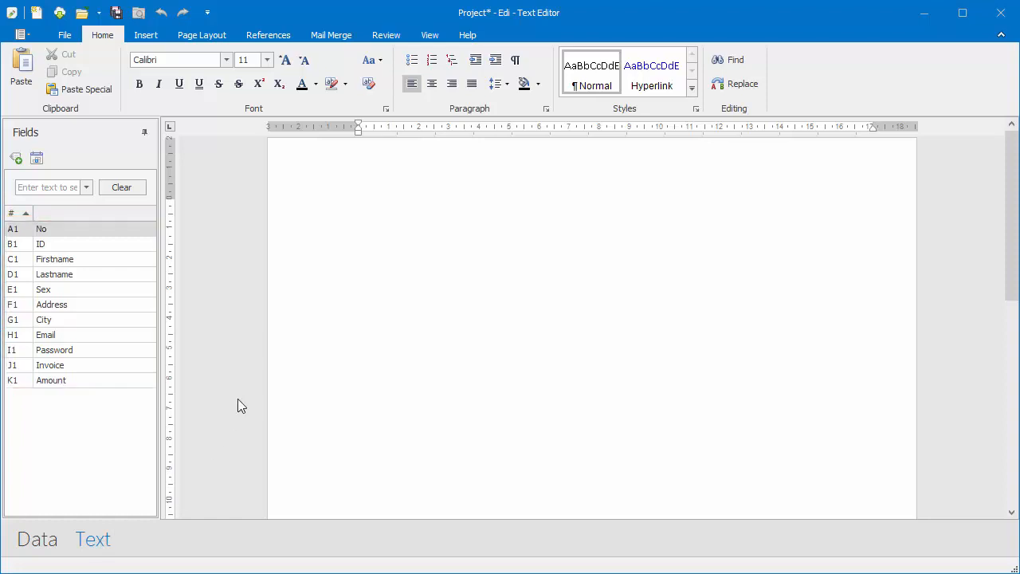
- Insert a two-column, three-row table into the letter
click(143, 35)
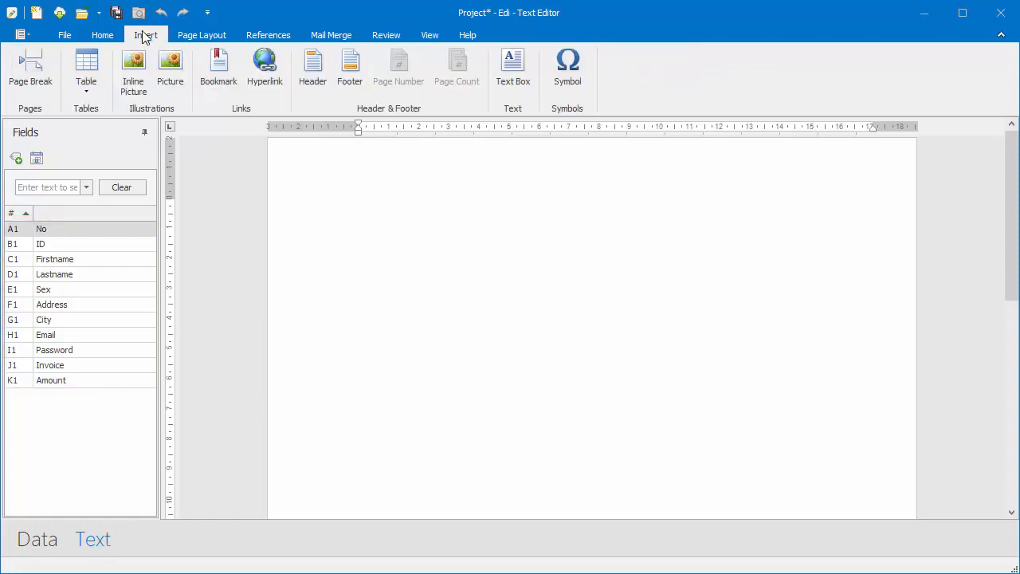
click(88, 89)
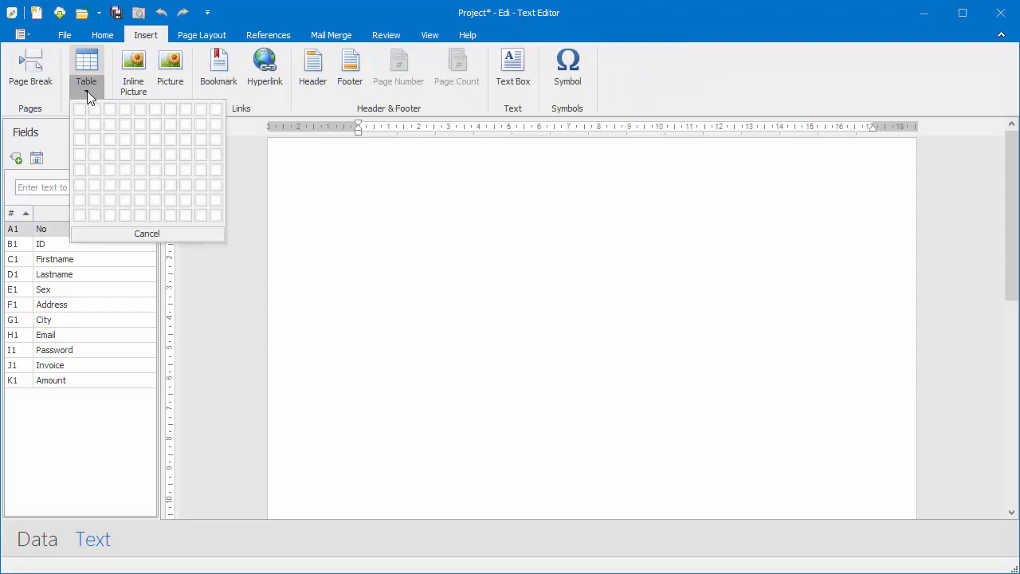
click(94, 140)
- Type 'John Doe Company', 'John Doe Street 5005', 'Cologne', 'Germany' on separate lines in the top-right cell
click(671, 212)
text(John Doe Company)
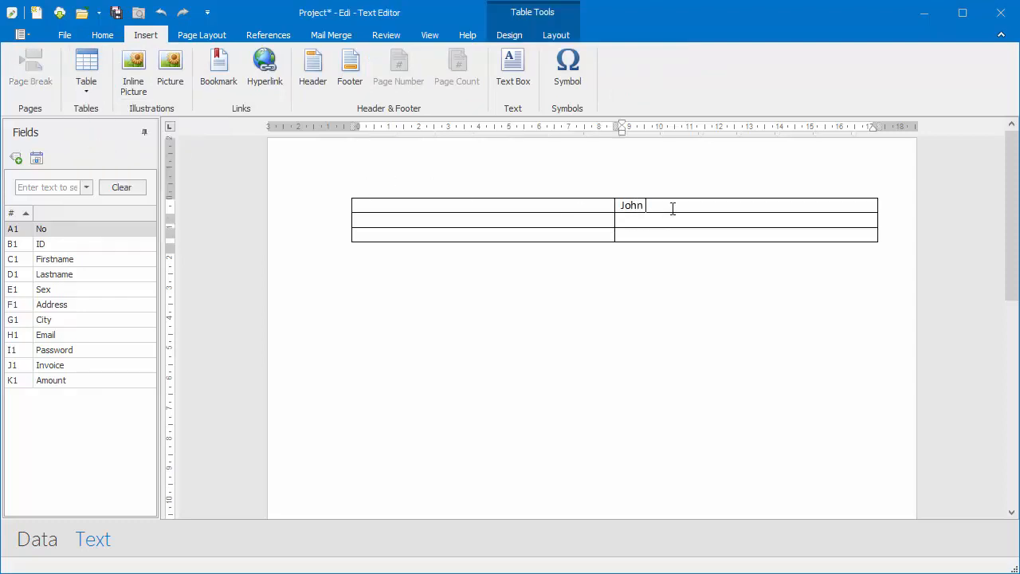
key(Return)
text(John Doe Street 5005)
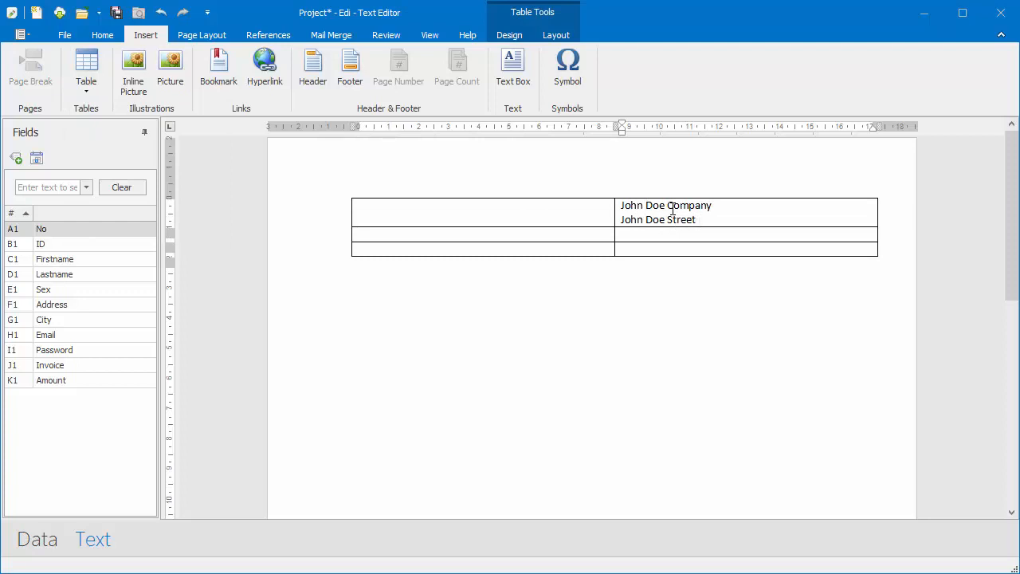
key(Return)
text(Cologne)
key(Return)
text(Germany)
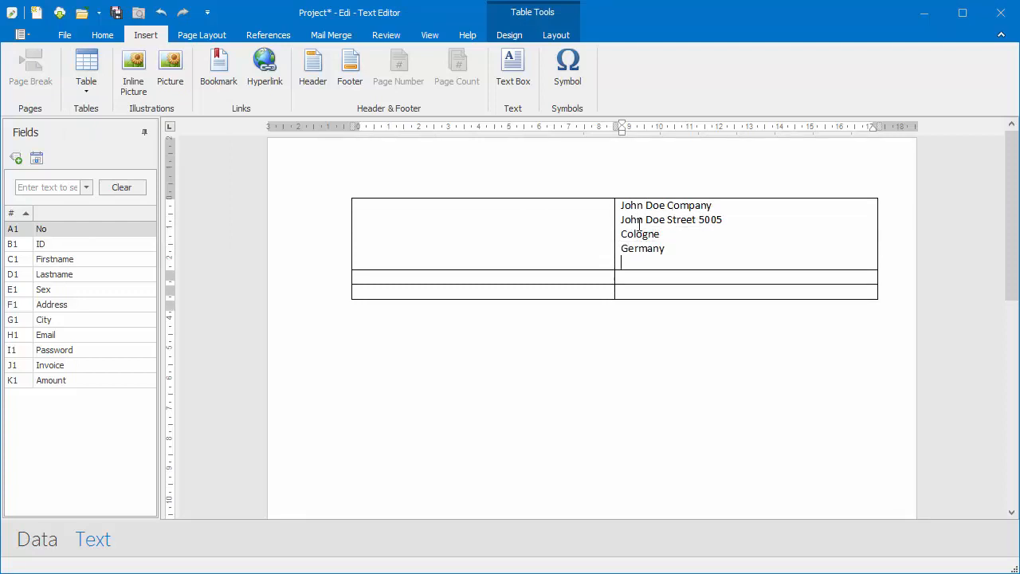
click(381, 276)
click(40, 542)
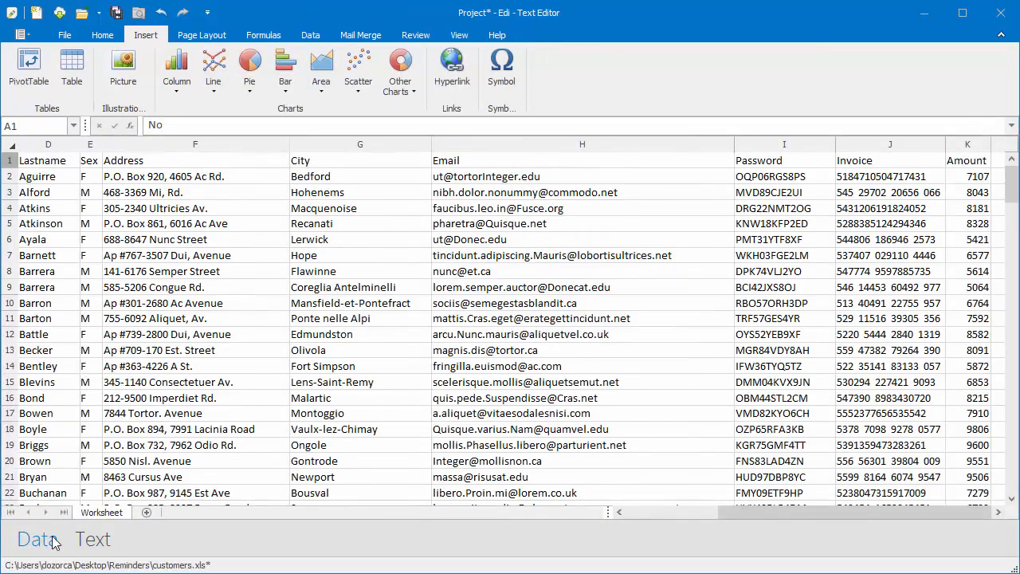
- Add a 'Salutation' column header in cell L1 of the customer sheet
click(1000, 513)
click(1000, 513)
click(1000, 514)
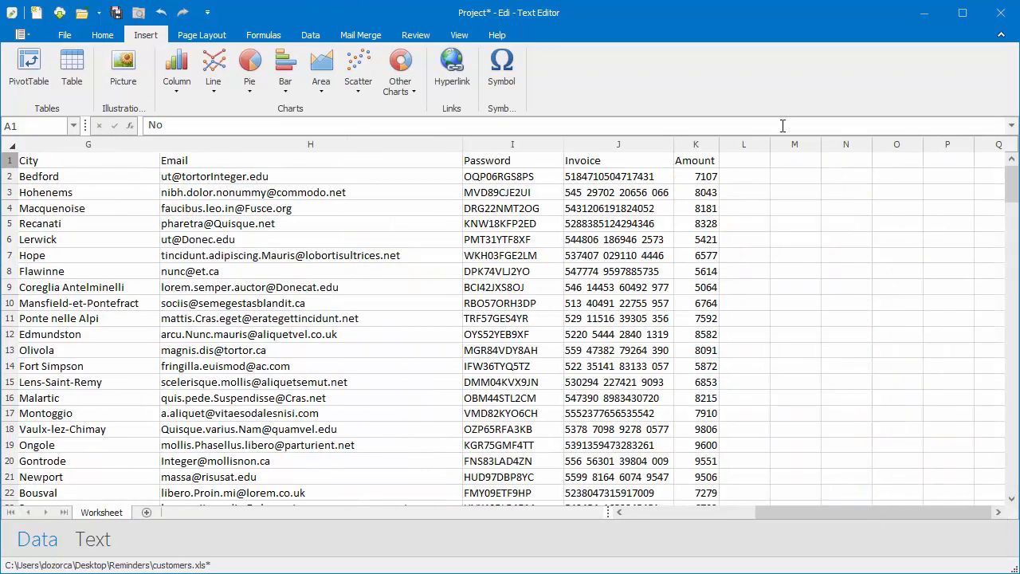
click(757, 164)
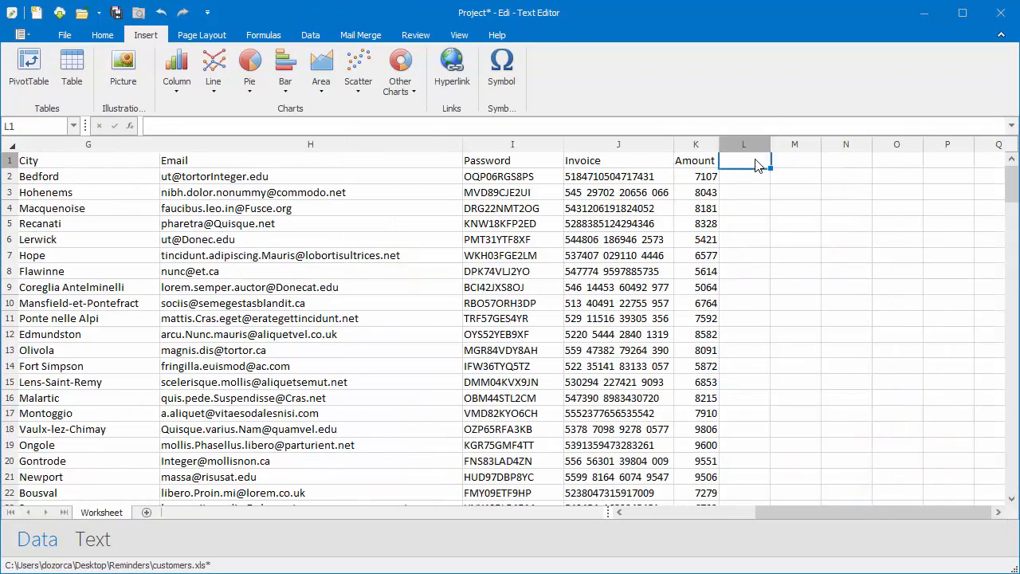
text(Salutation)
key(Return)
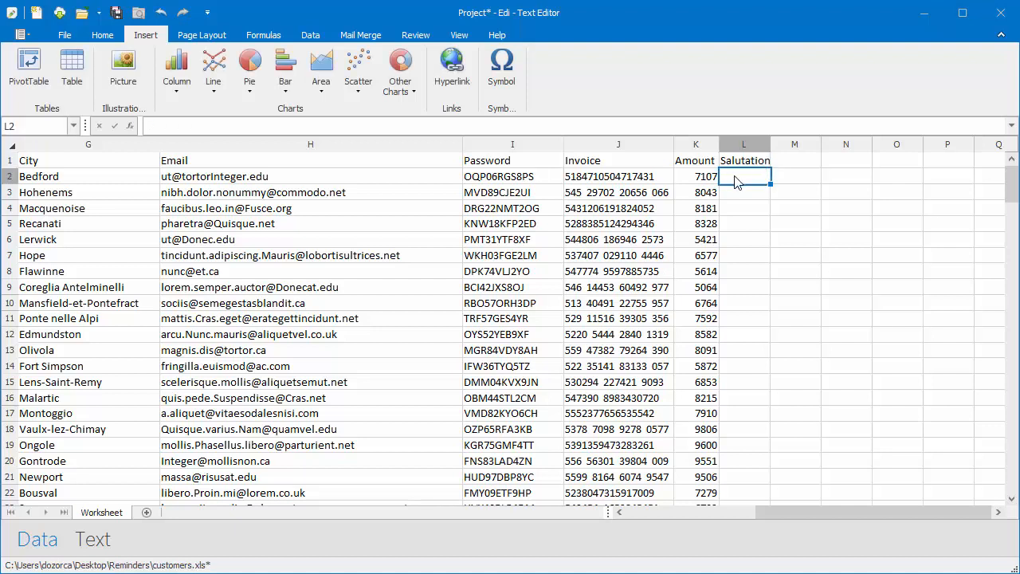
- Enter =if(E2="F";"Ms.";"Mr.") in L2 so the first customer shows Ms
text(=if()
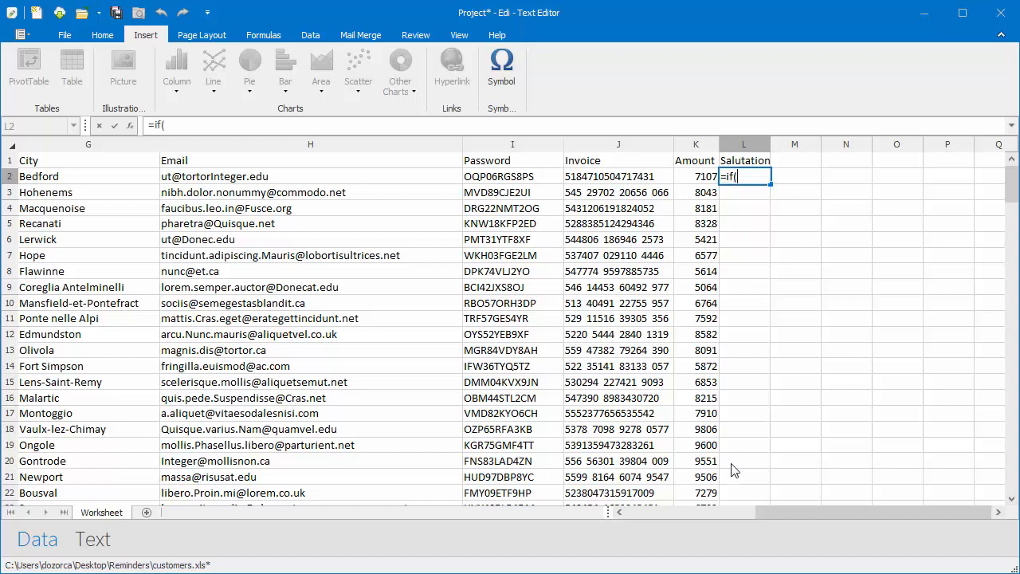
drag(783, 512, 649, 518)
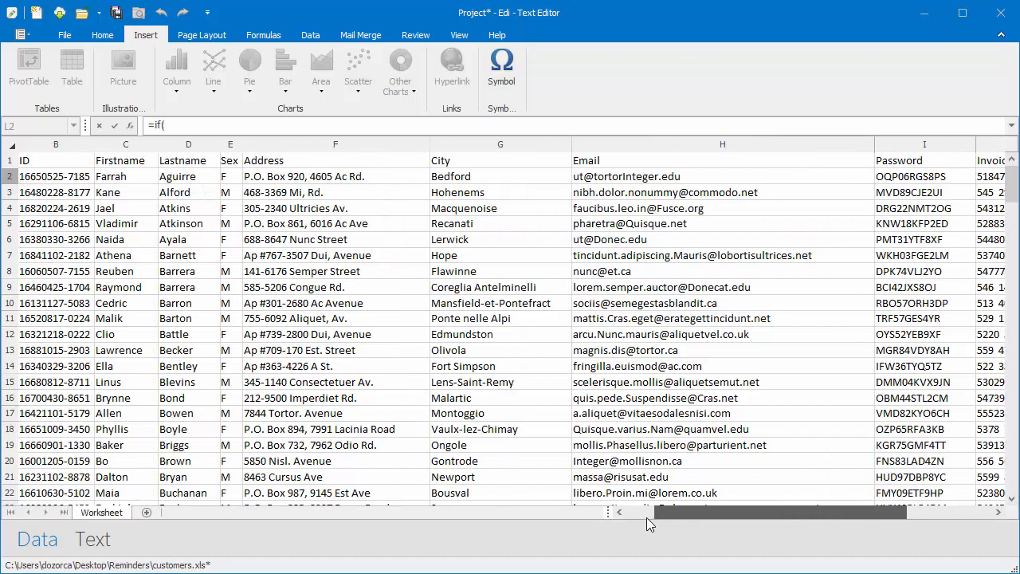
click(225, 179)
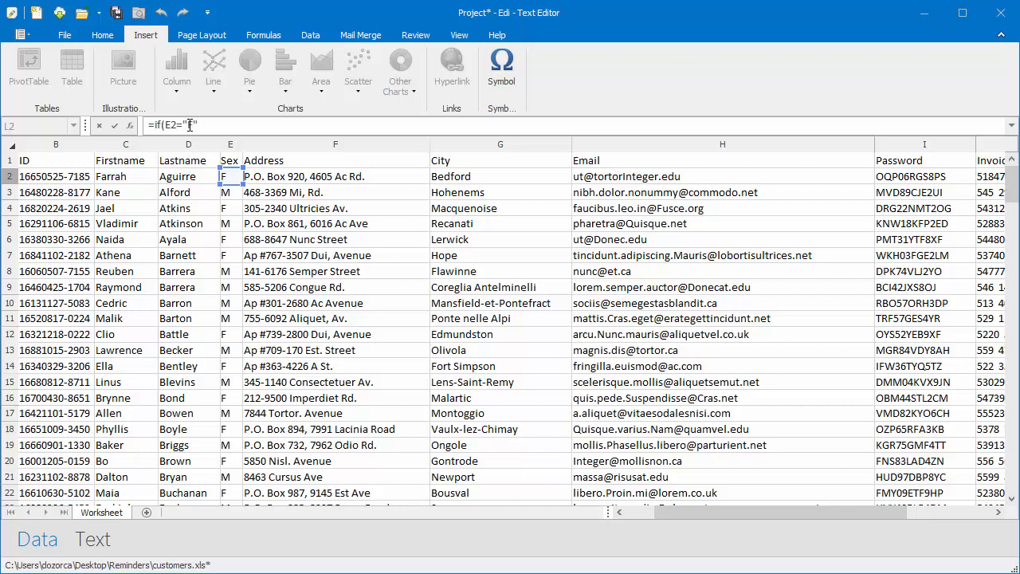
text(="F";"Ms.";"Mr.)
key(Return)
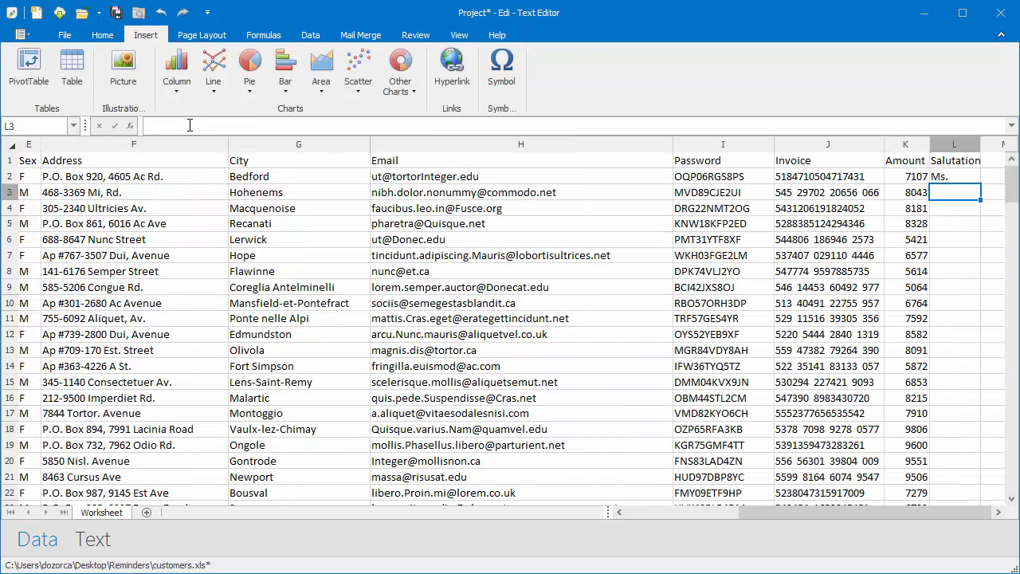
- Copy the L2 salutation formula into L3 through L201, then return to the header row
click(954, 182)
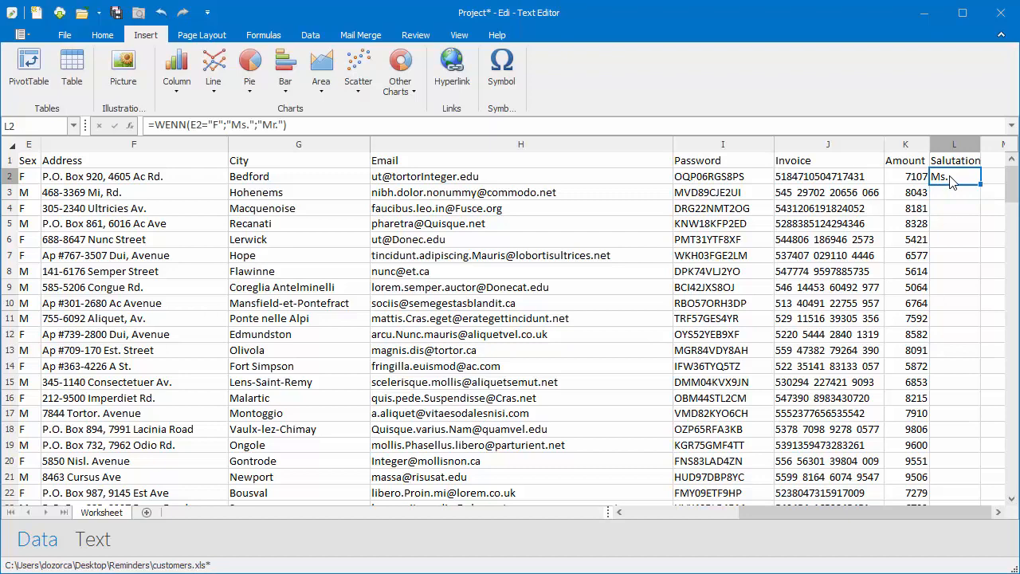
right_click(950, 177)
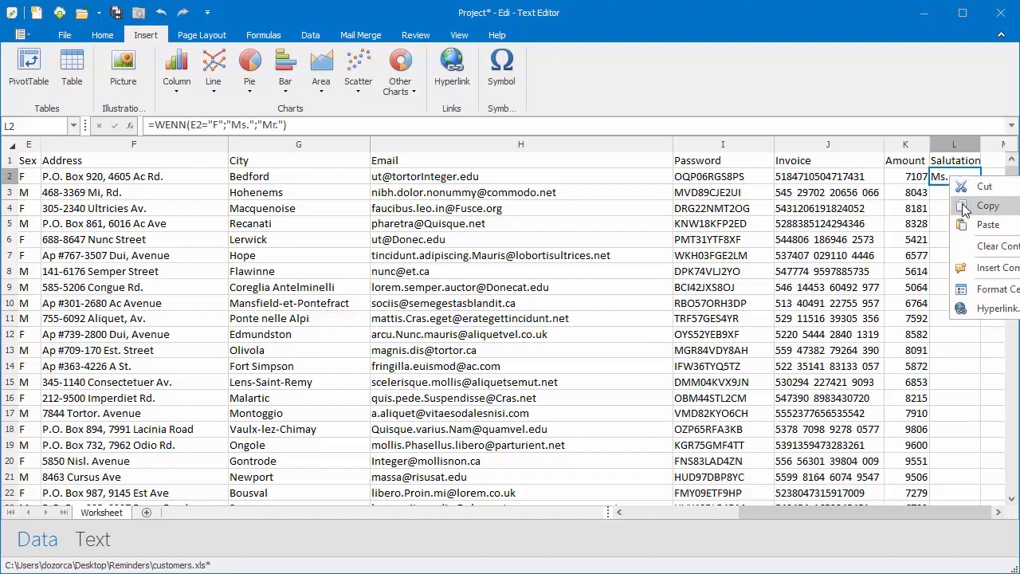
click(966, 206)
click(969, 196)
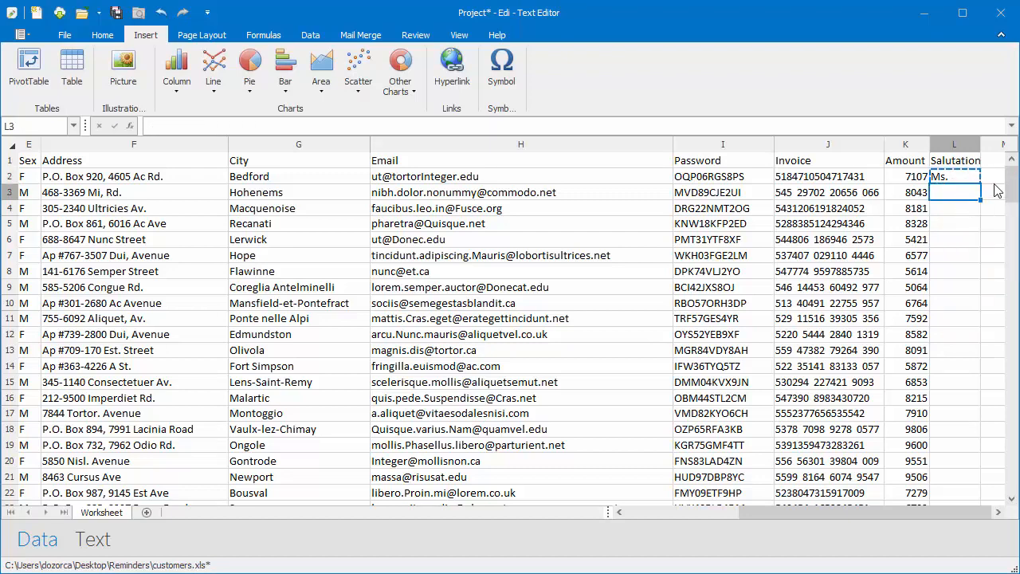
drag(1013, 188, 1014, 488)
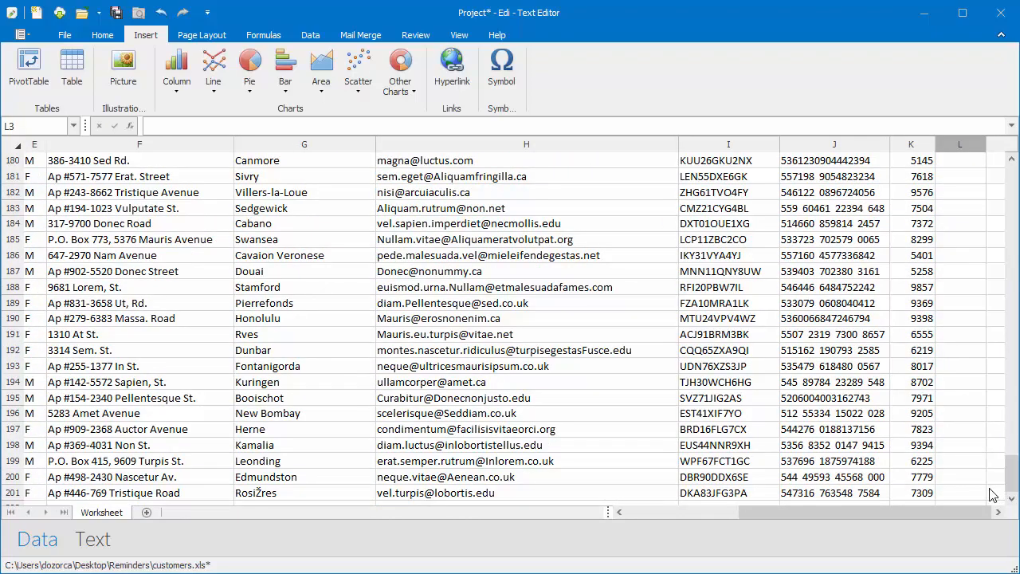
shift+click(955, 493)
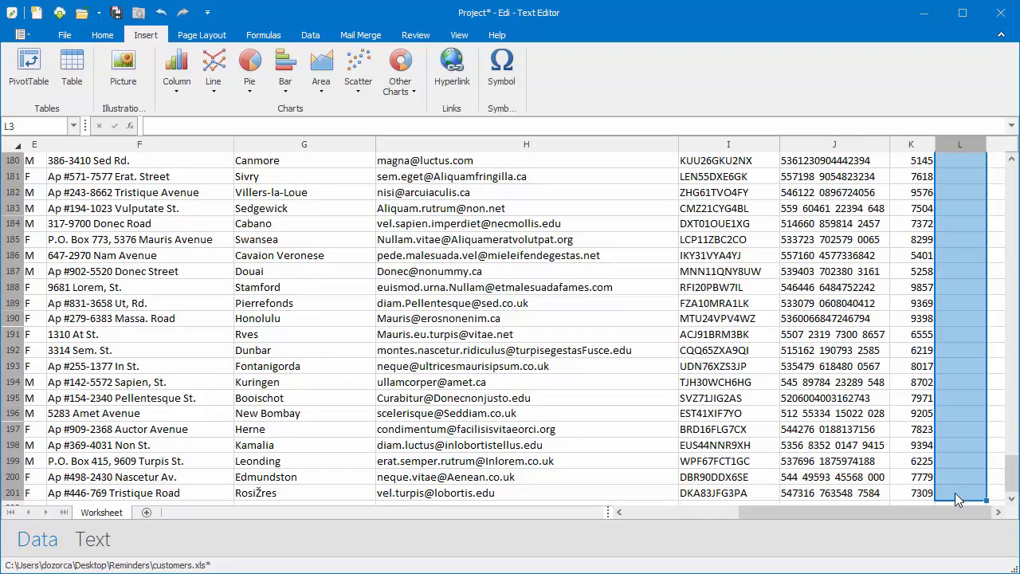
right_click(955, 492)
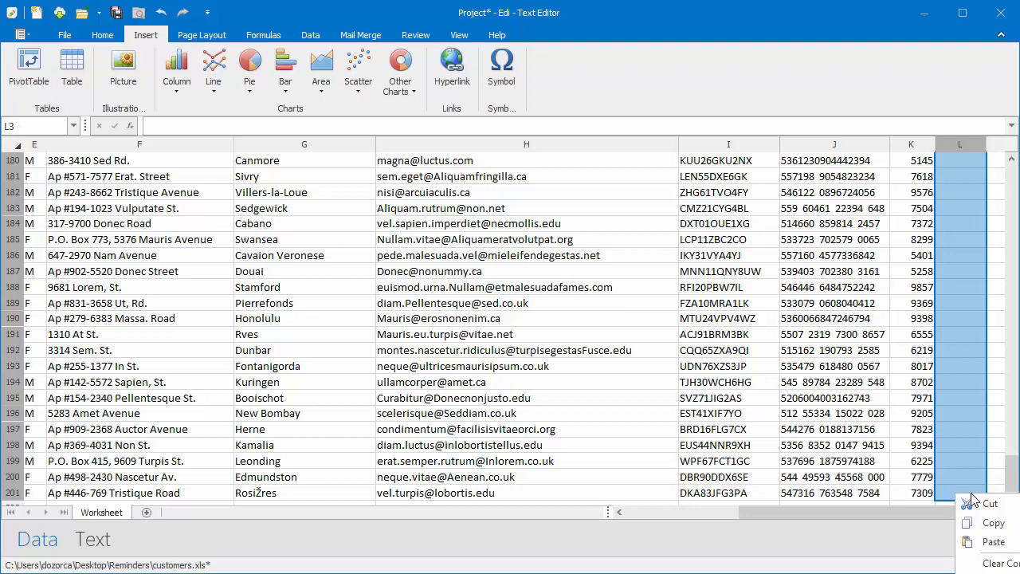
click(989, 542)
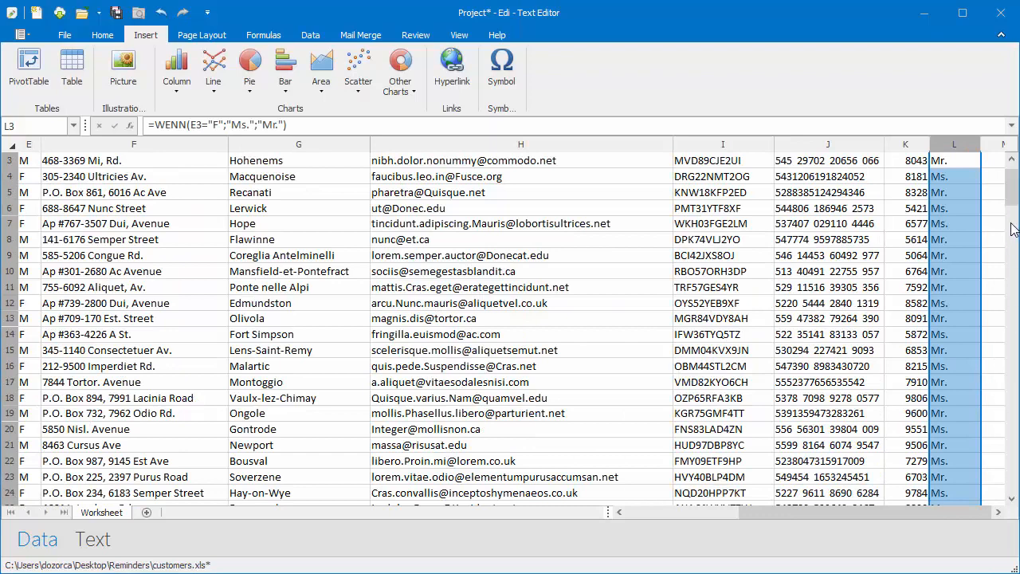
click(1013, 161)
click(1011, 163)
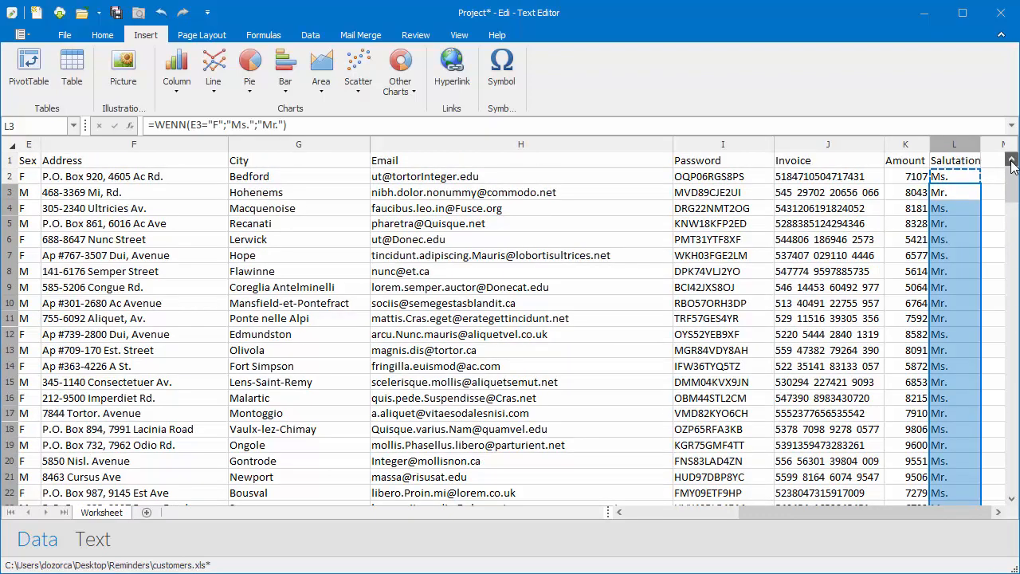
- Insert the Salutation merge field into the letter's address cell
click(94, 542)
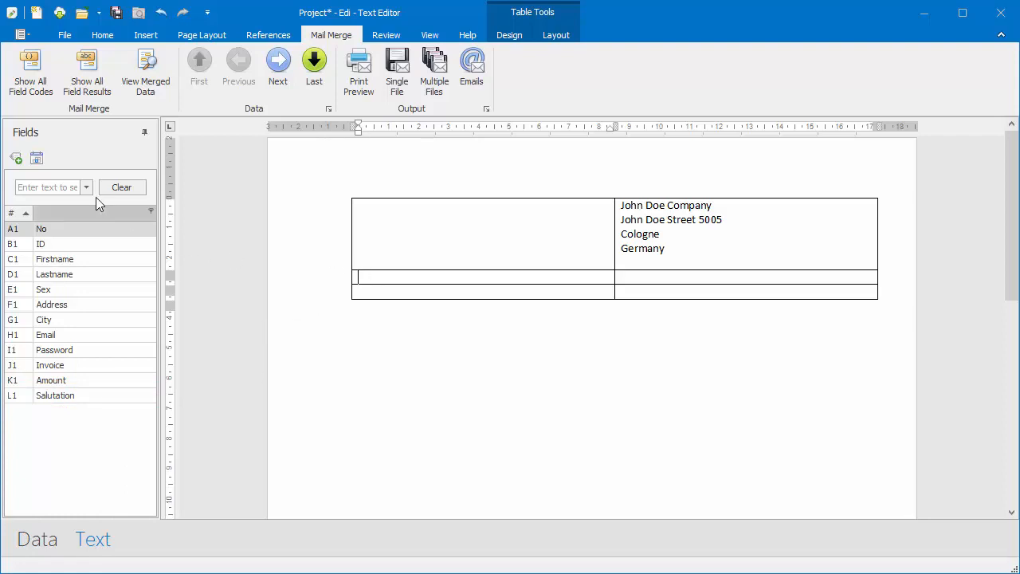
click(58, 187)
text(salut)
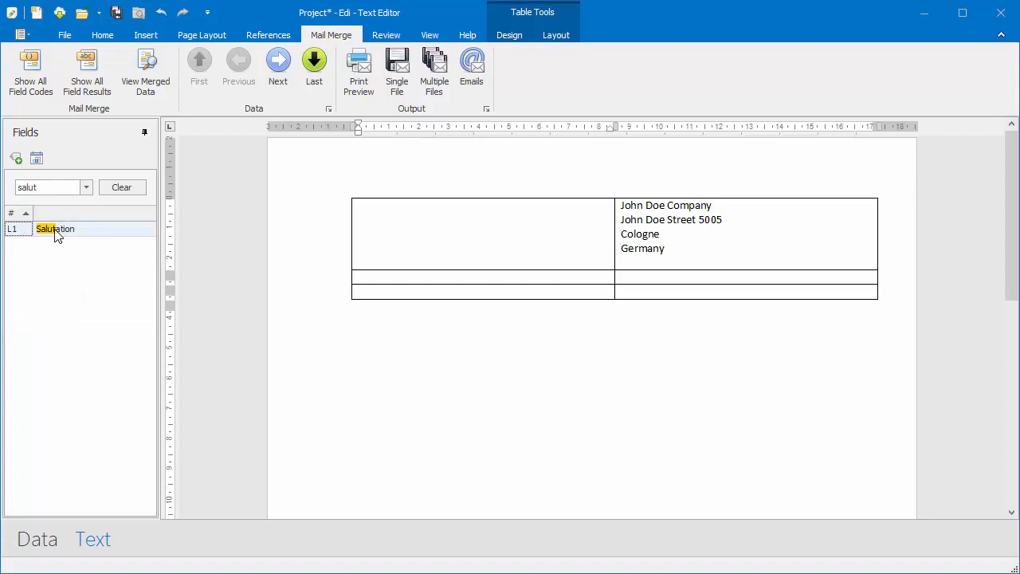
drag(57, 233, 365, 280)
click(452, 277)
key(Return)
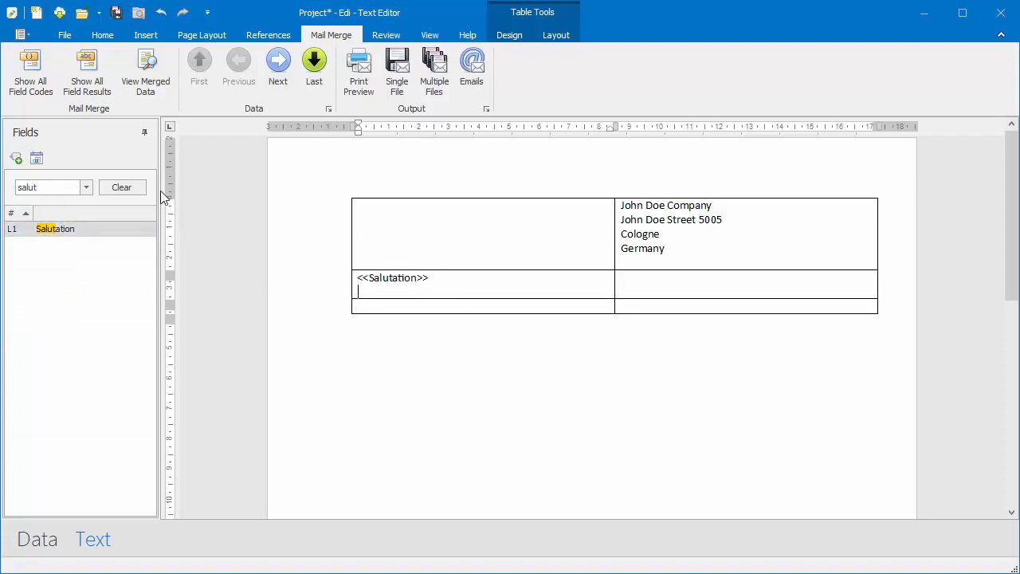
- Add Firstname and Lastname, then Address and City fields on separate lines below
click(129, 183)
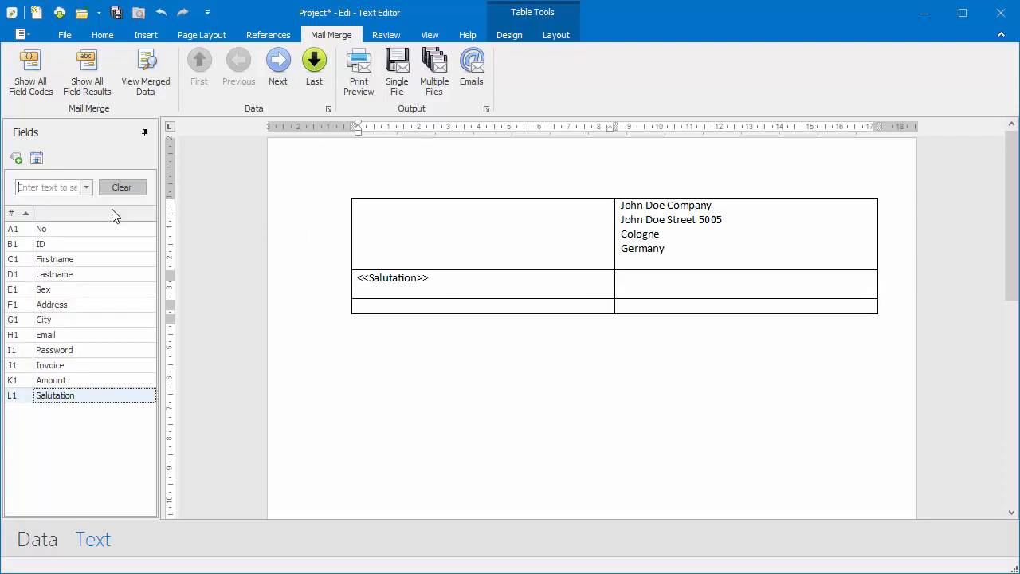
drag(80, 264, 374, 300)
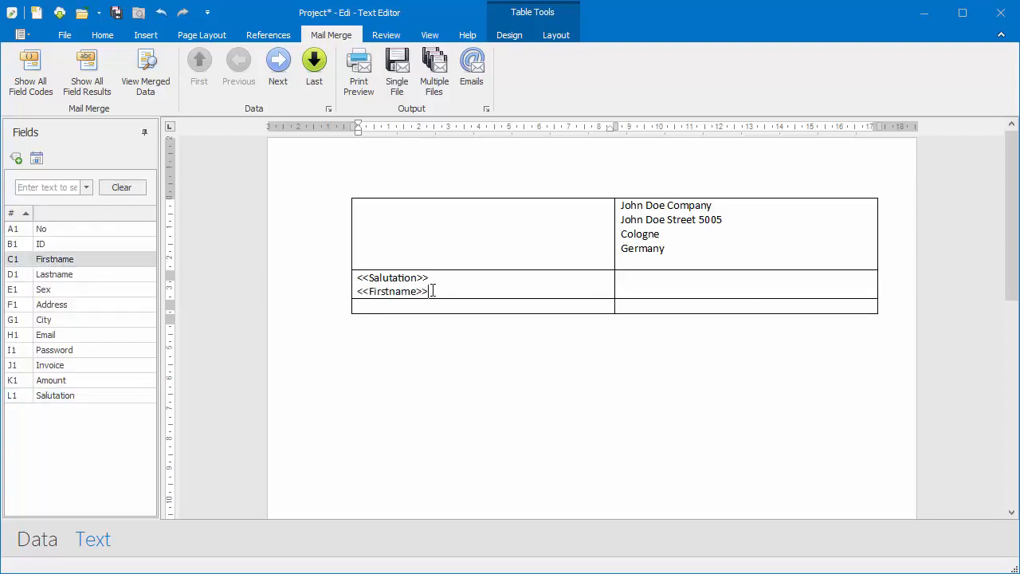
drag(60, 275, 439, 301)
key(Return)
drag(64, 304, 362, 308)
key(Return)
drag(47, 320, 365, 321)
- Type 'Customer ID:' in the second row's right cell followed by the ID field
click(654, 317)
text(Customer ID:)
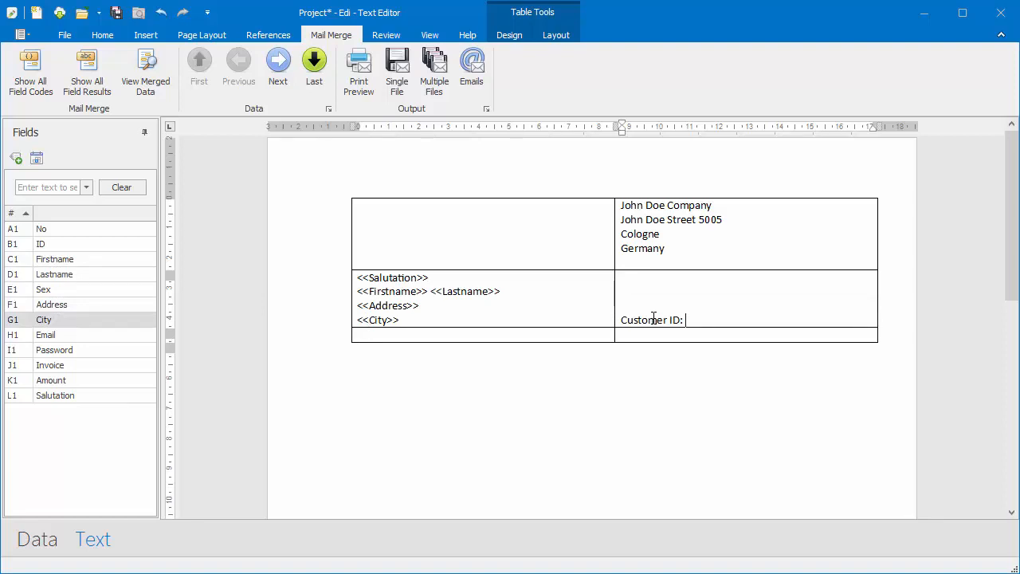
click(51, 245)
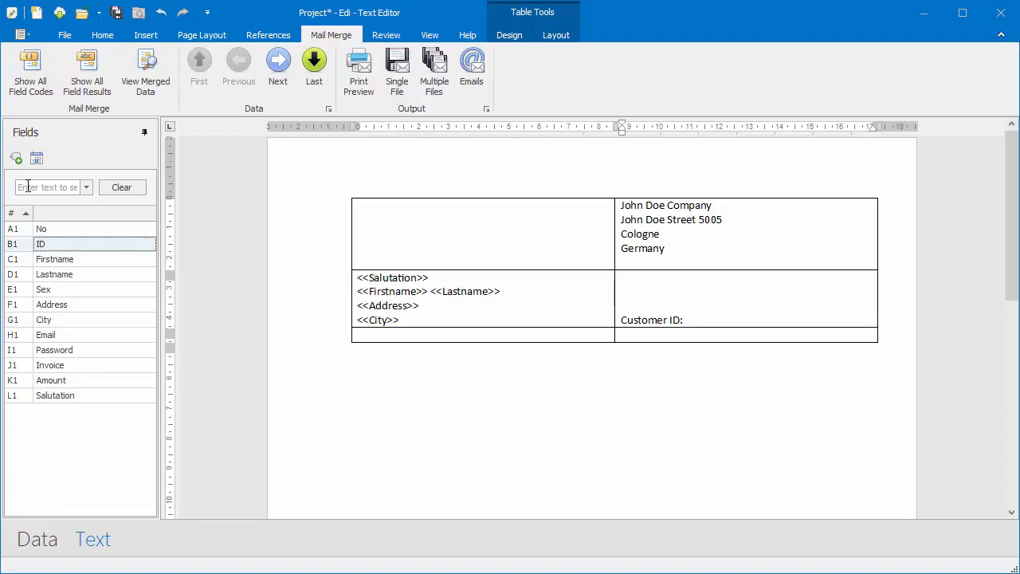
click(17, 160)
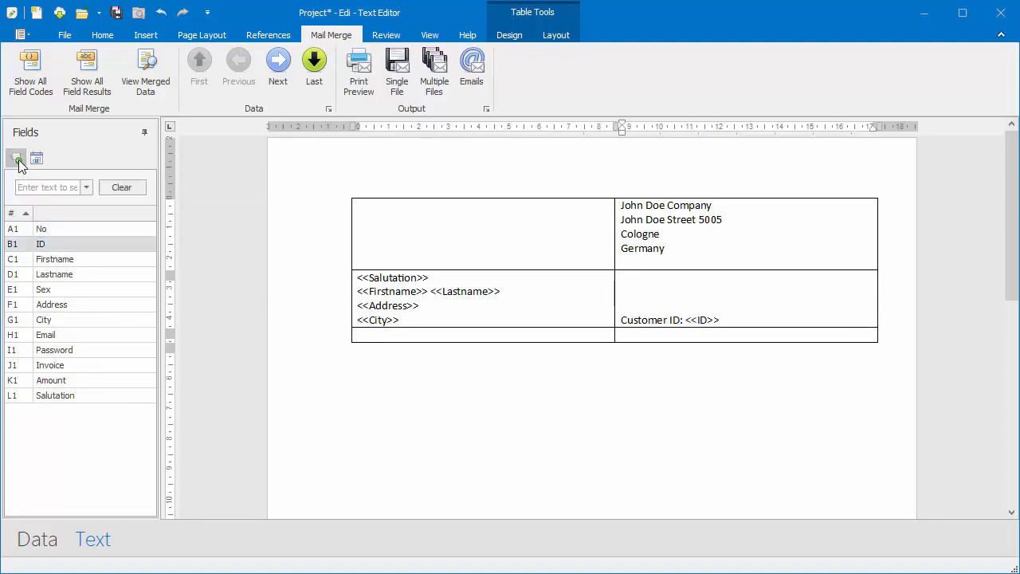
click(105, 37)
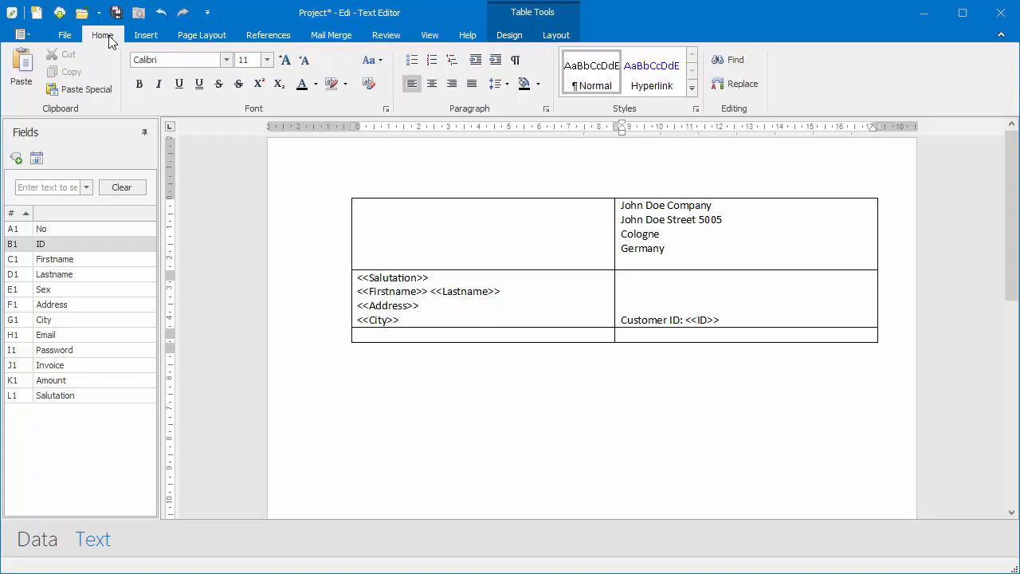
- Make the 'Customer ID: <<ID>>' line right-aligned and bold
click(453, 85)
key(shift+Home)
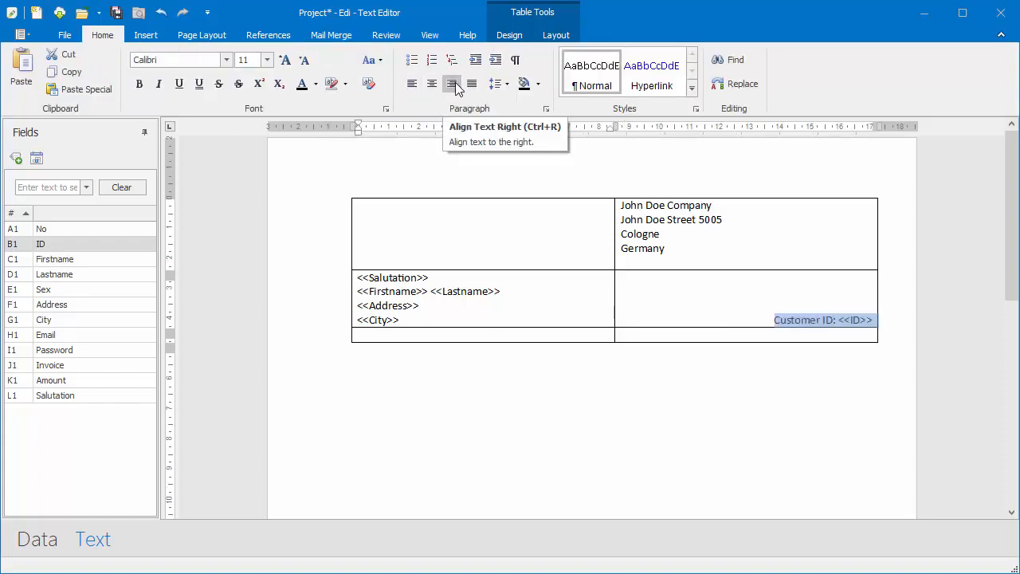
click(140, 84)
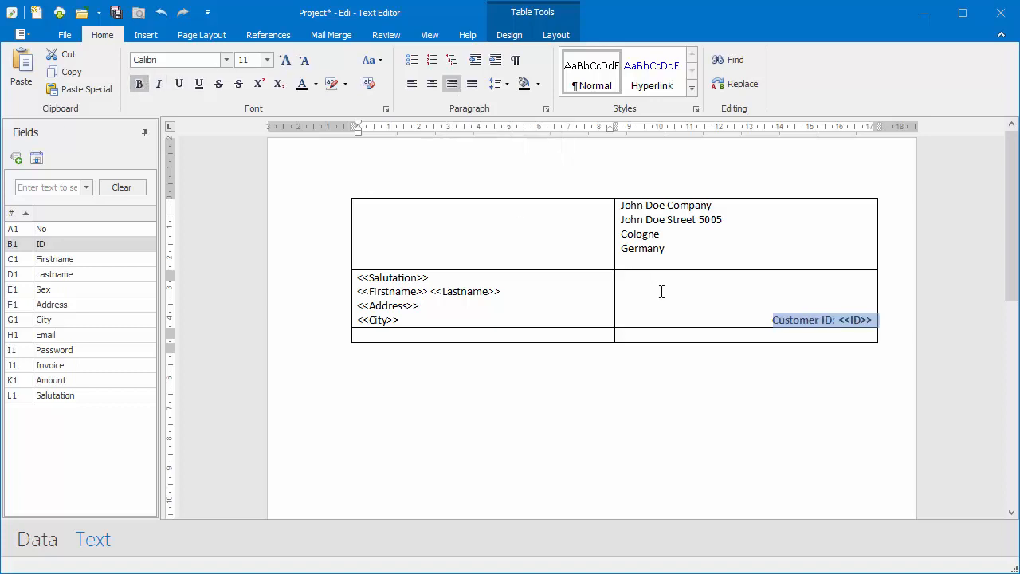
- Type 'Date: March 16, 2019' after two blank lines in the bottom-right cell
click(643, 335)
key(Return)
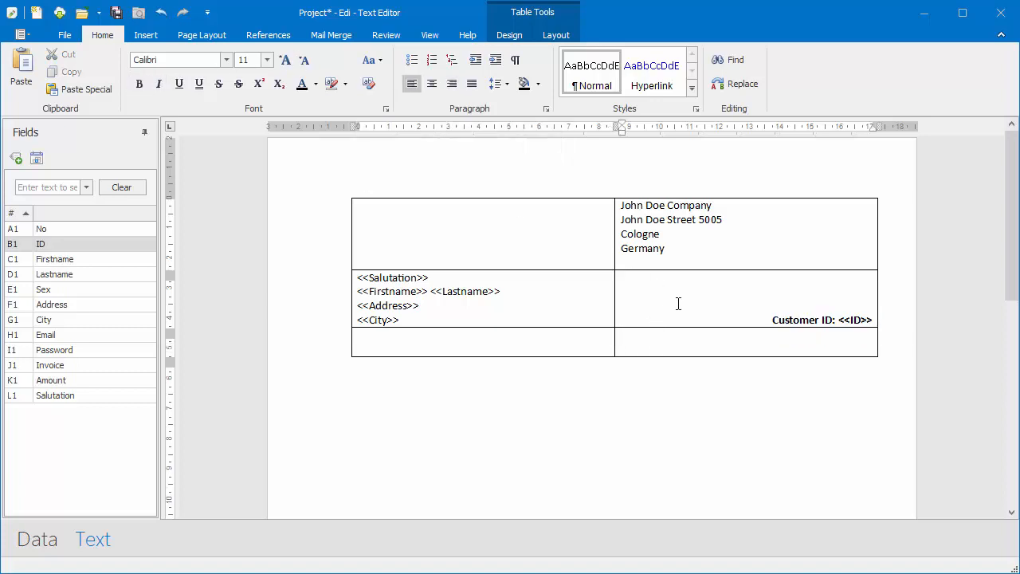
key(Return)
text(Date: March 16, 2019)
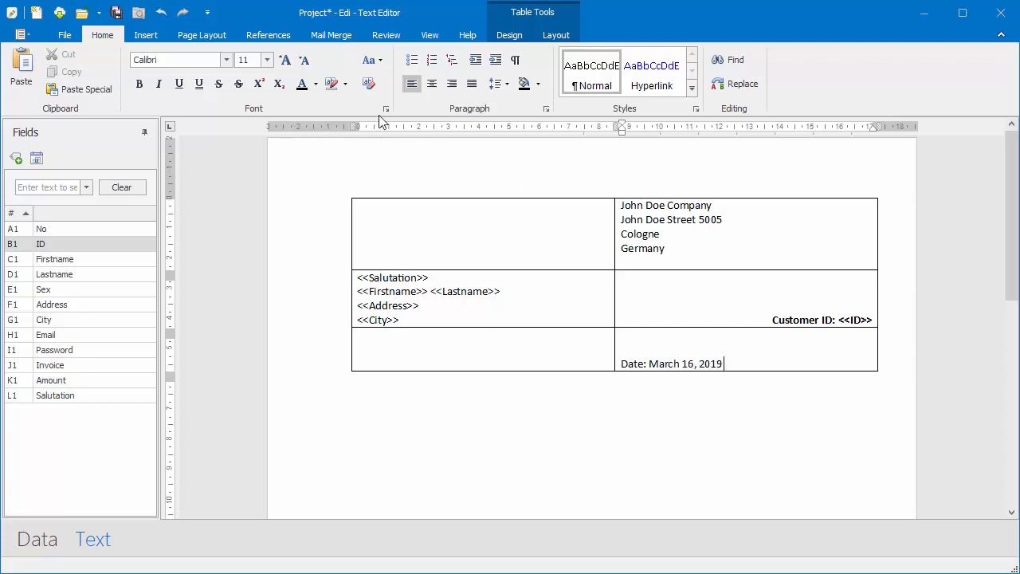
- Right-align the date line and insert logo.png from the Desktop into the top-left cell
click(452, 83)
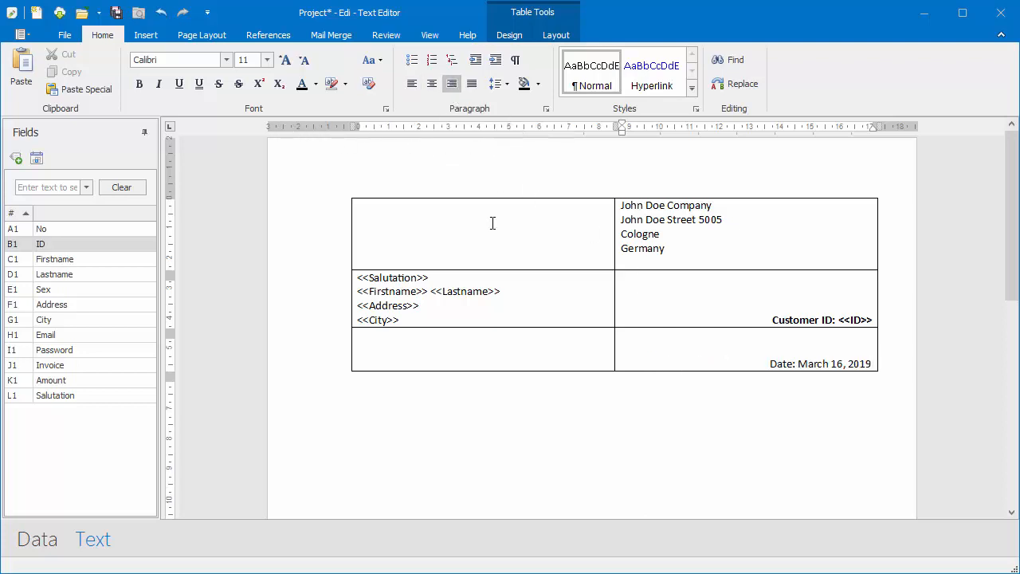
click(556, 424)
click(405, 211)
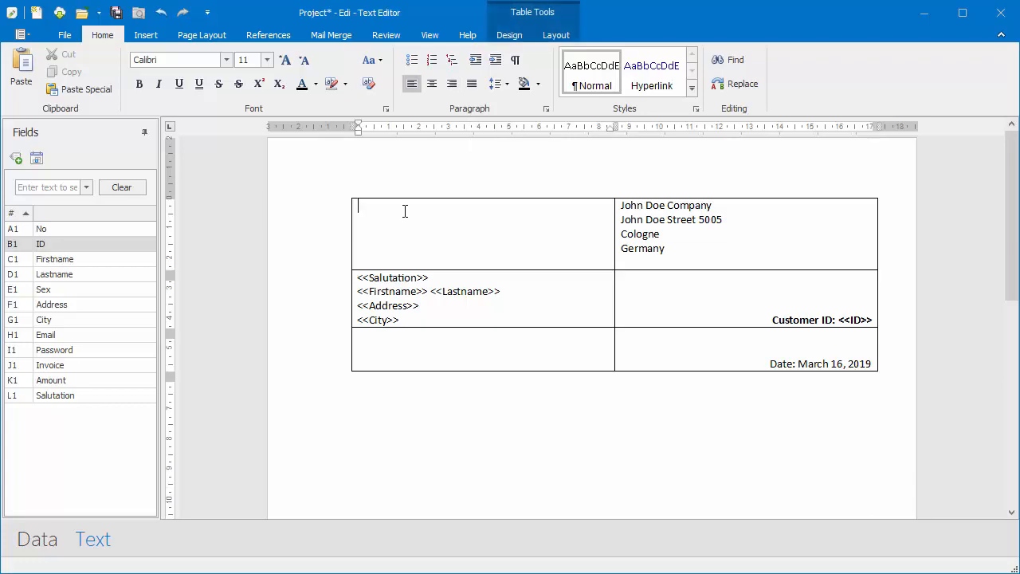
click(145, 35)
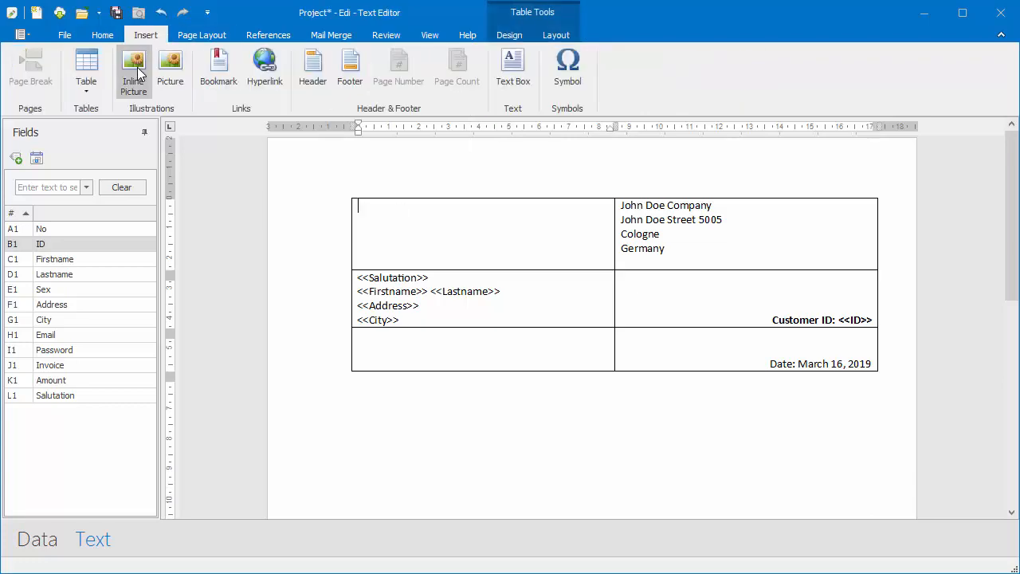
click(136, 71)
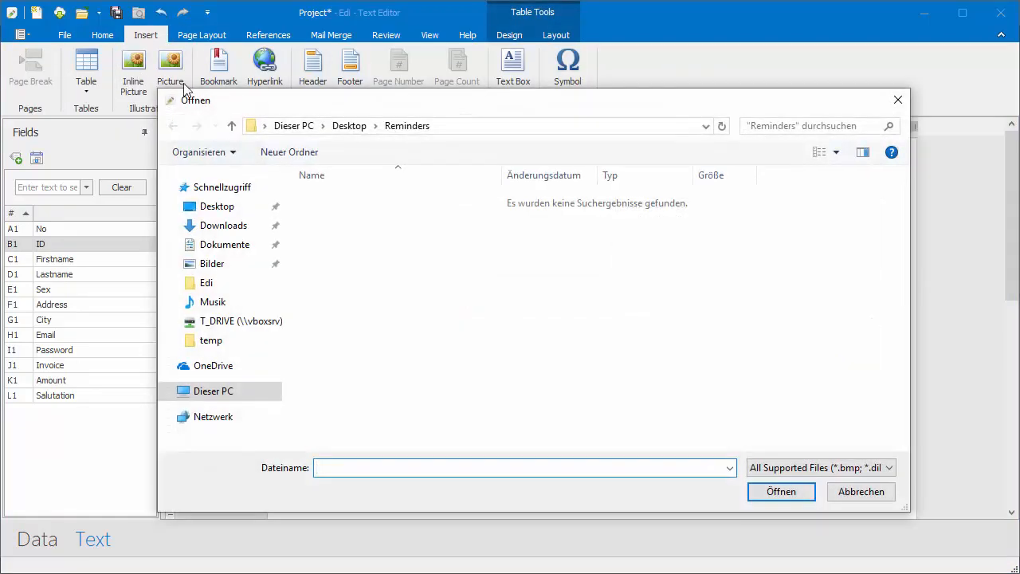
click(352, 127)
click(437, 243)
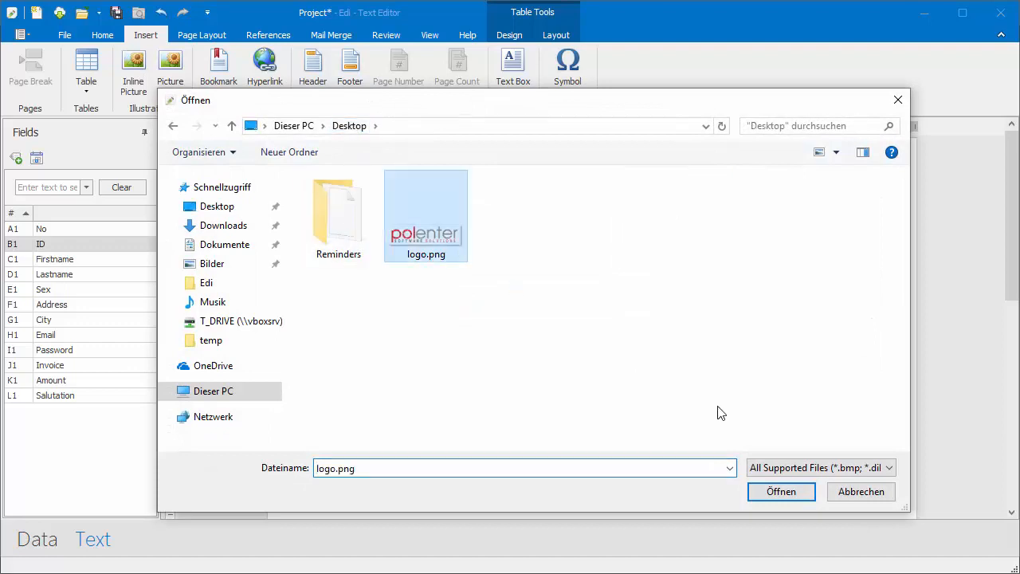
click(796, 494)
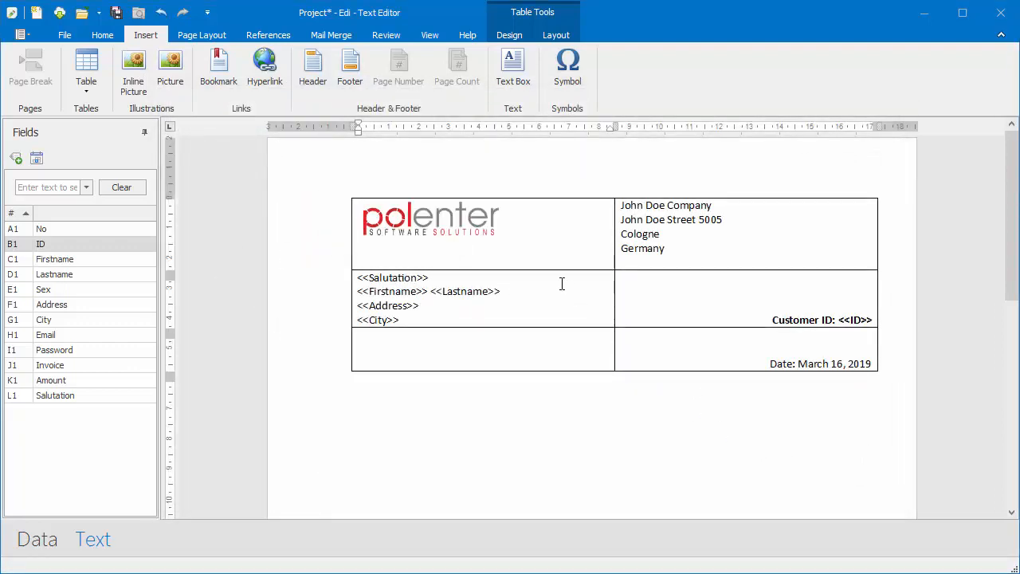
- Type 'Reminder' on a new line below the letterhead table
scroll(630, 456, down, 2)
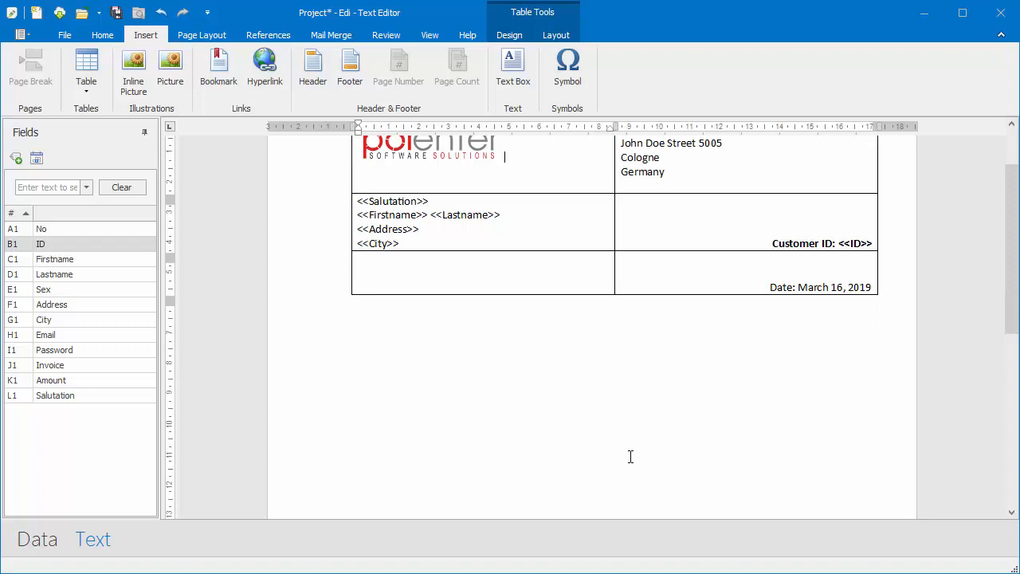
click(609, 360)
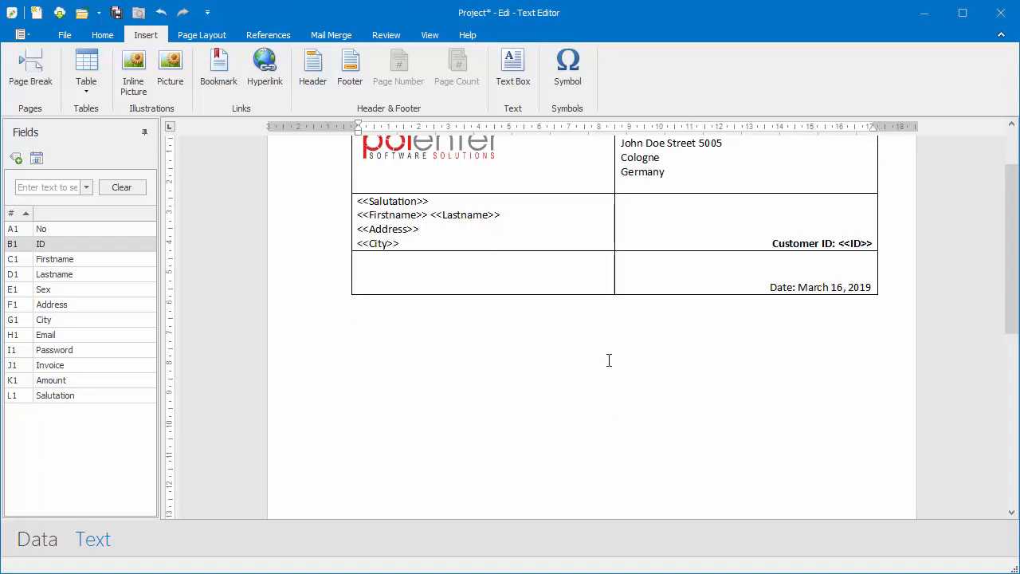
key(Return)
text(Reminder)
key(shift+Home)
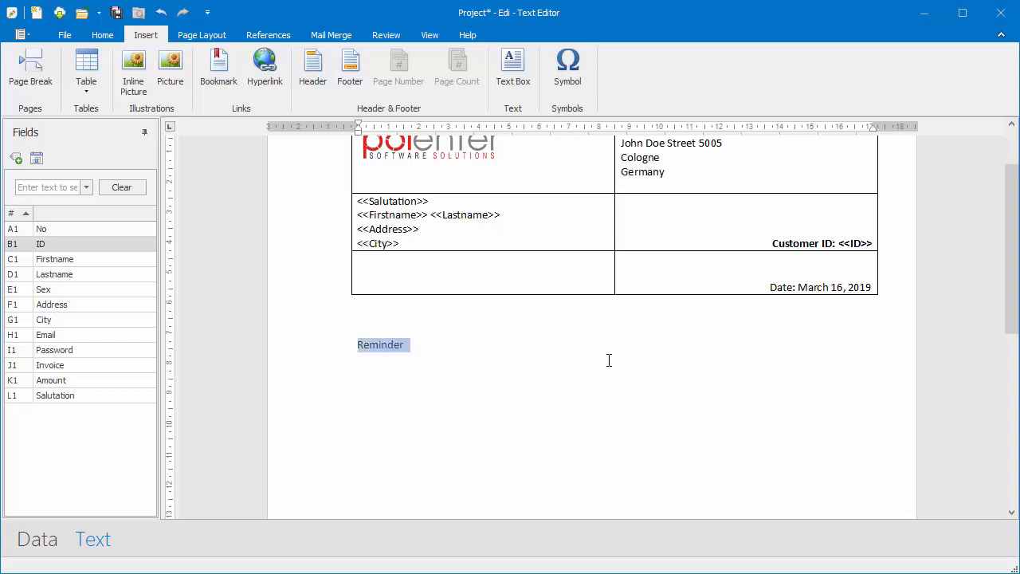
- Format the Reminder heading bold, 16 pt and centred
click(108, 35)
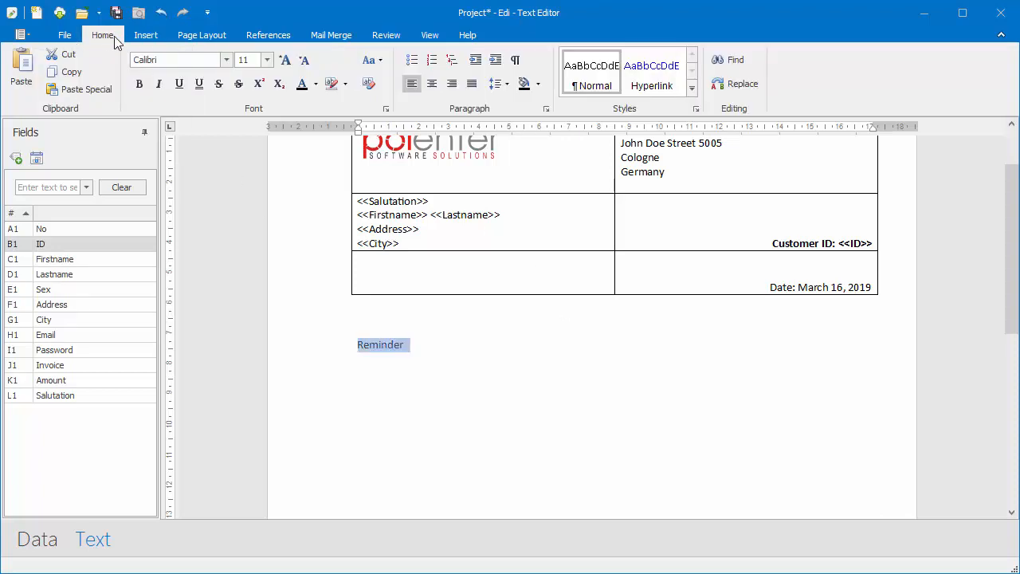
click(139, 84)
click(267, 60)
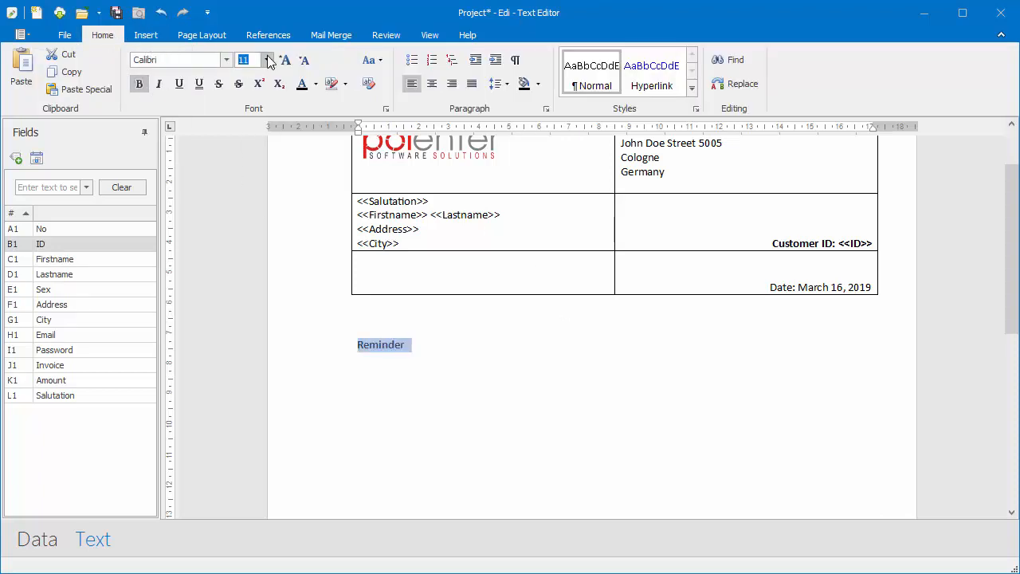
click(246, 146)
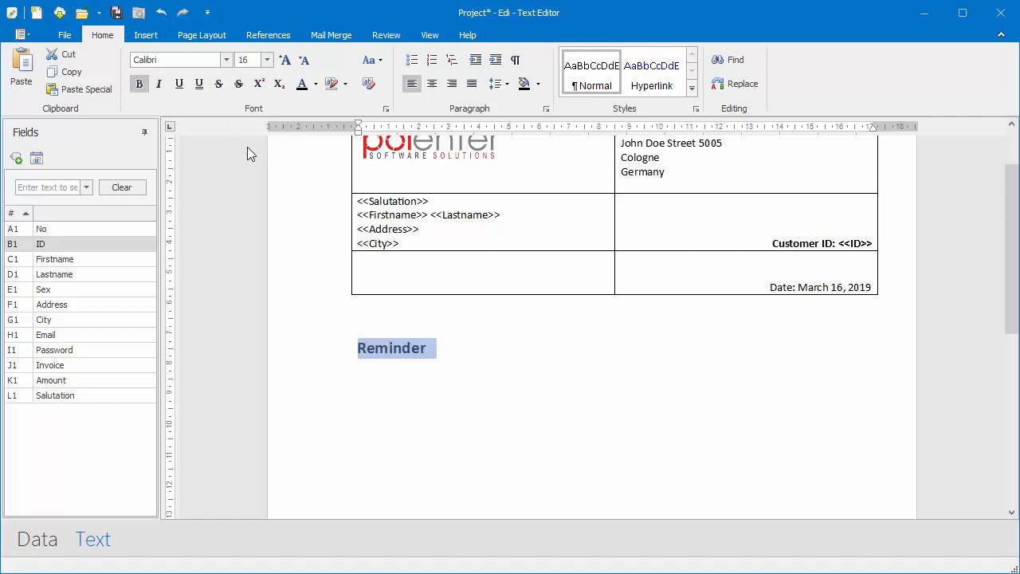
click(433, 85)
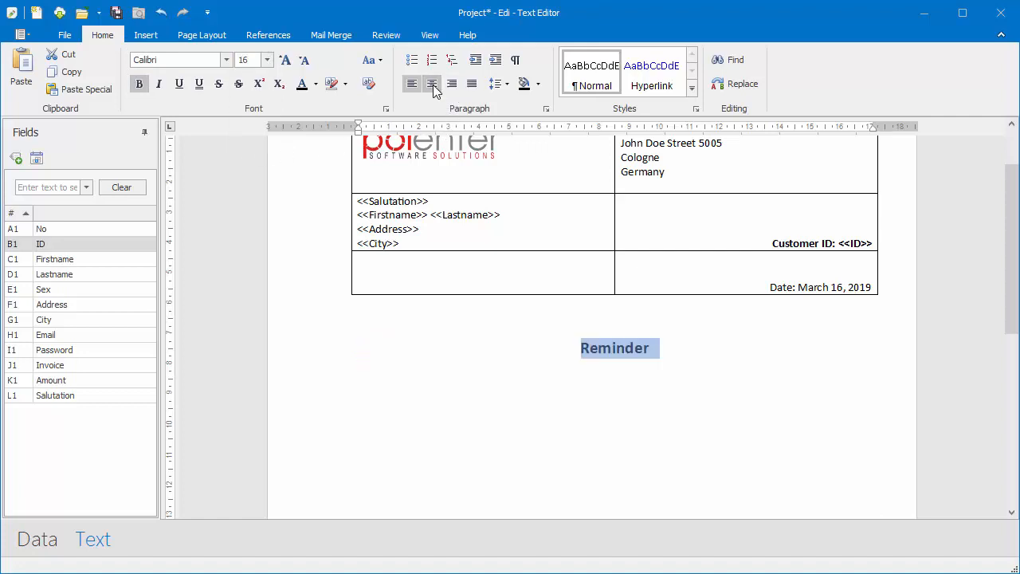
click(526, 373)
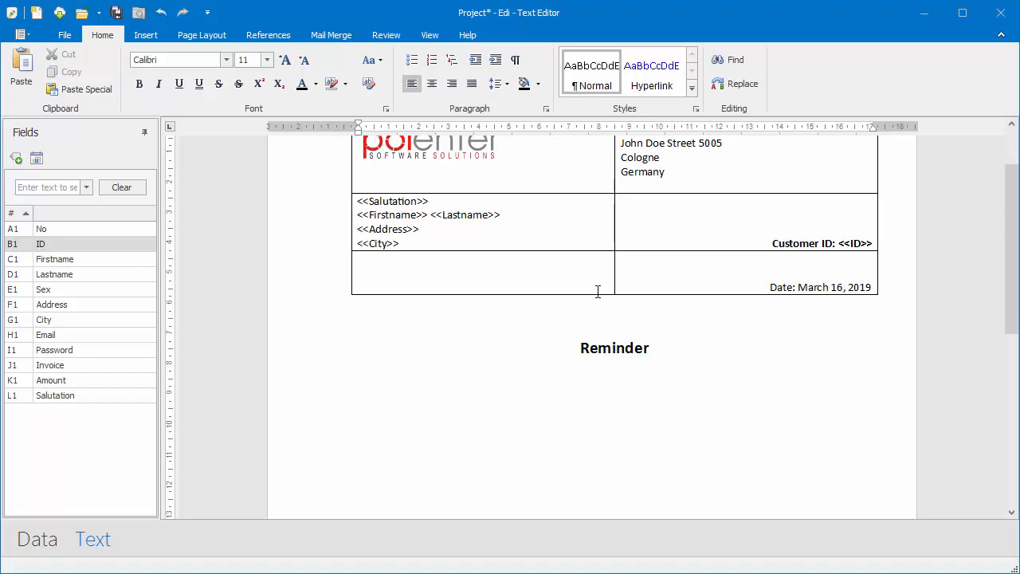
- Write 'Dear <<Salutation>> <<Lastname>>,' followed by 'we note that following invoice still remains unpaid.'
text(Dear)
drag(66, 399, 398, 407)
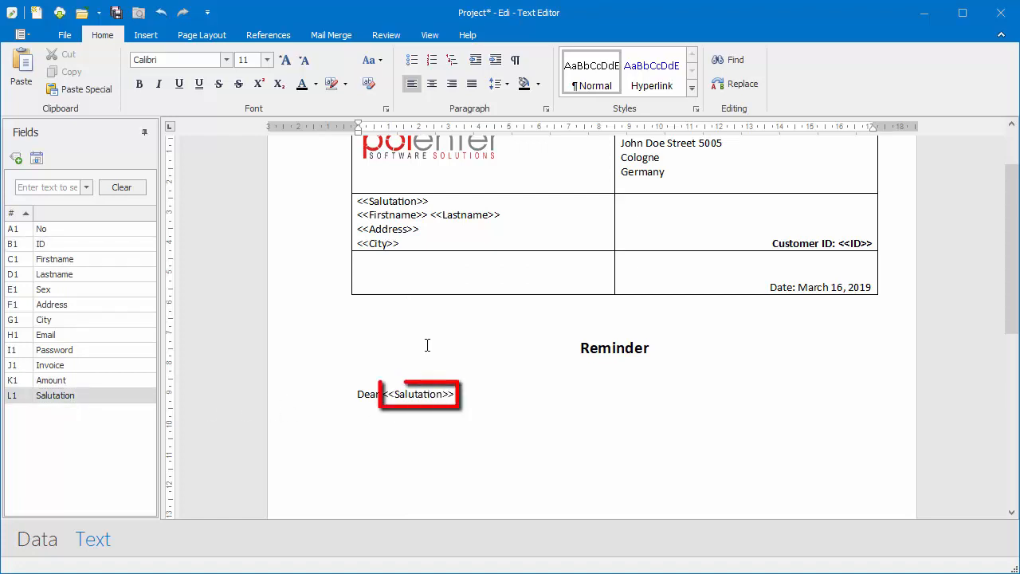
click(67, 275)
drag(67, 275, 484, 405)
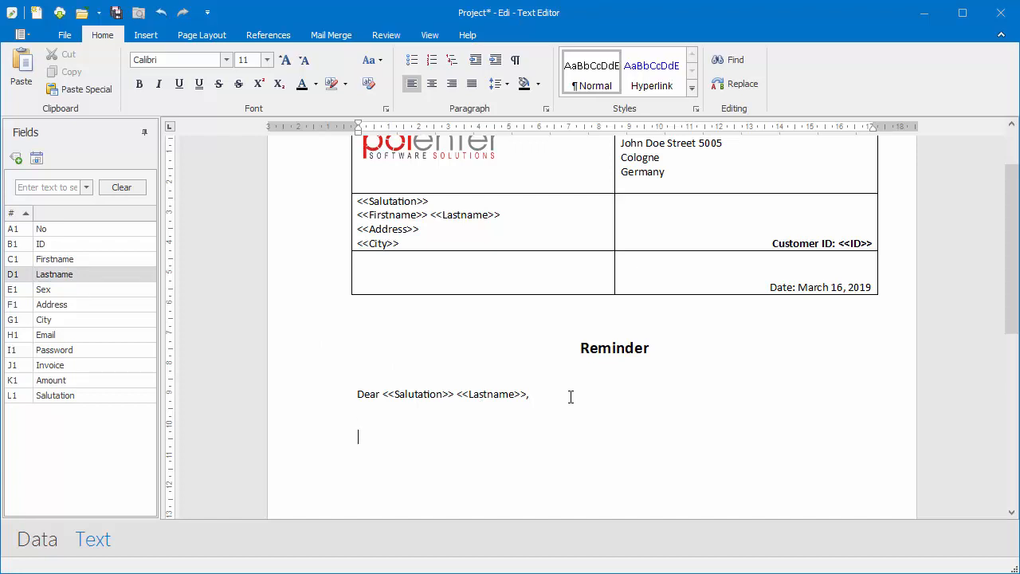
text(we note that following invoice)
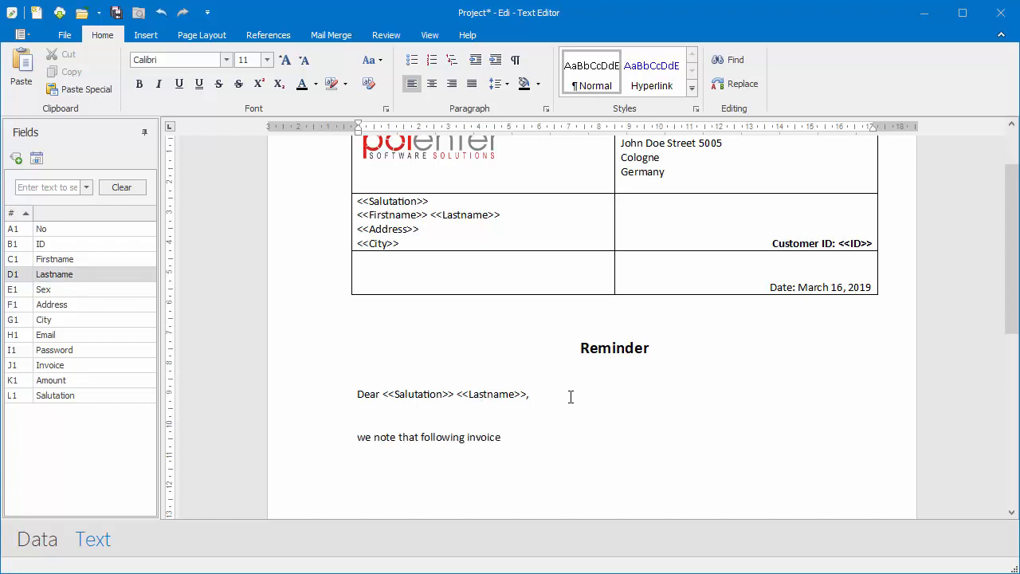
text( still remains unpaid.)
scroll(694, 388, down, 2)
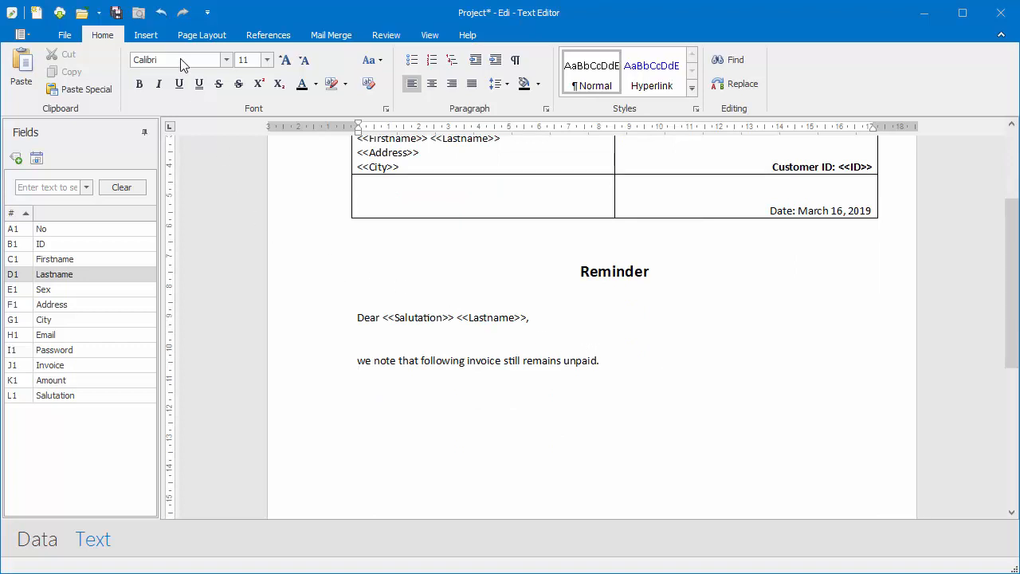
- Insert a 2x2 table pairing Invoice and Amount labels with <<Invoice>> and <<Amount>> fields
click(145, 34)
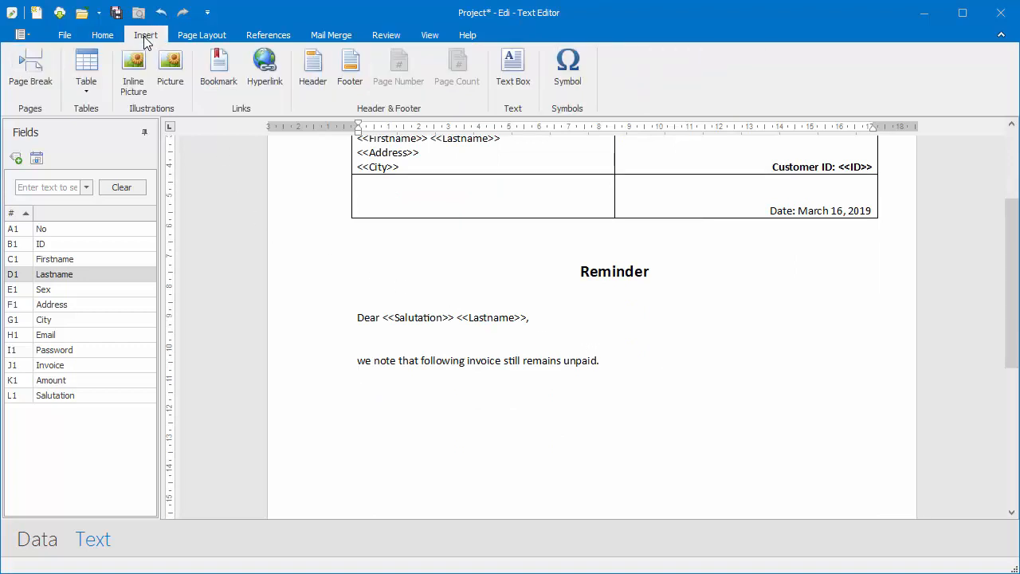
click(89, 87)
click(94, 123)
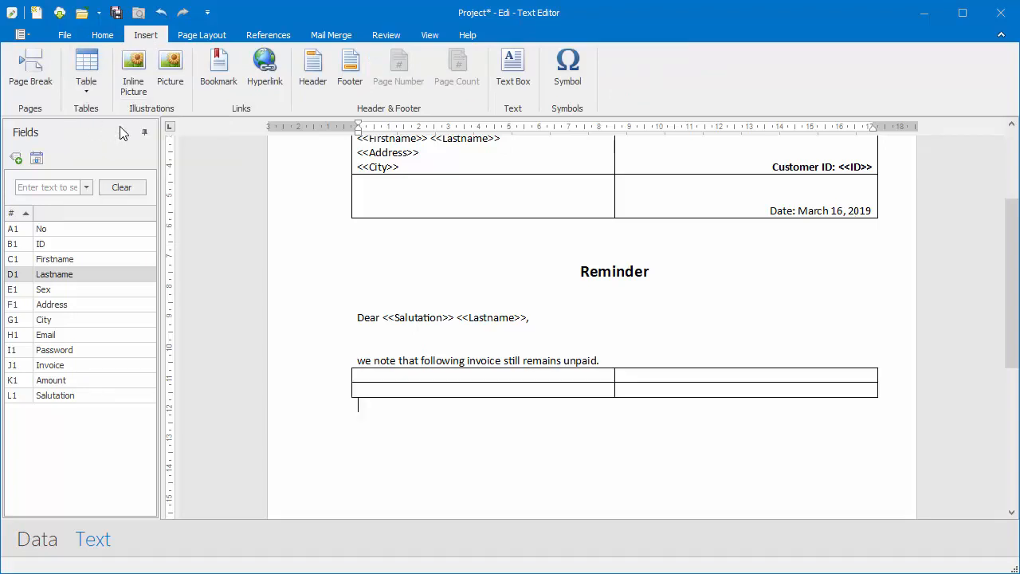
click(378, 375)
text(Invoice)
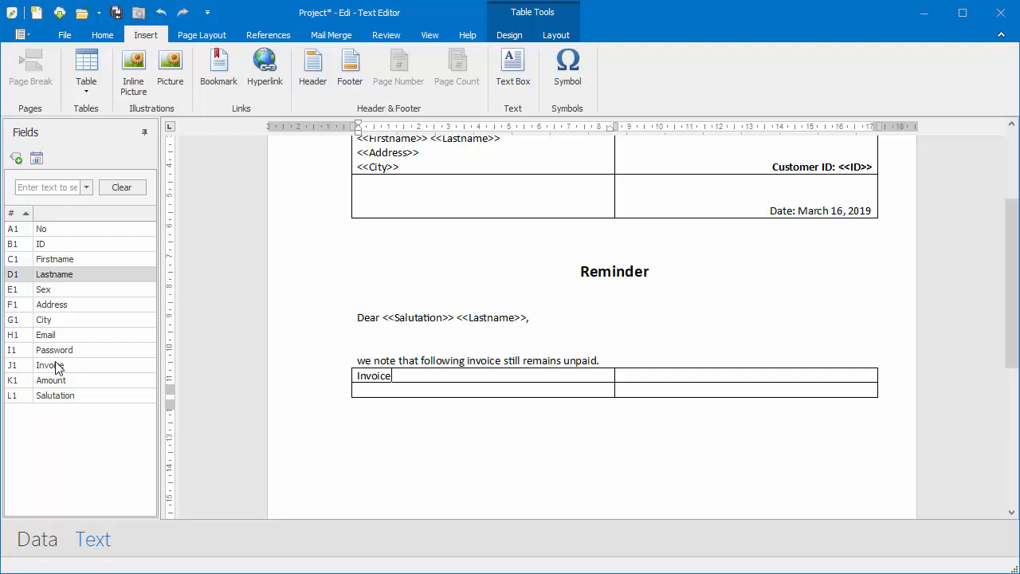
drag(55, 366, 625, 382)
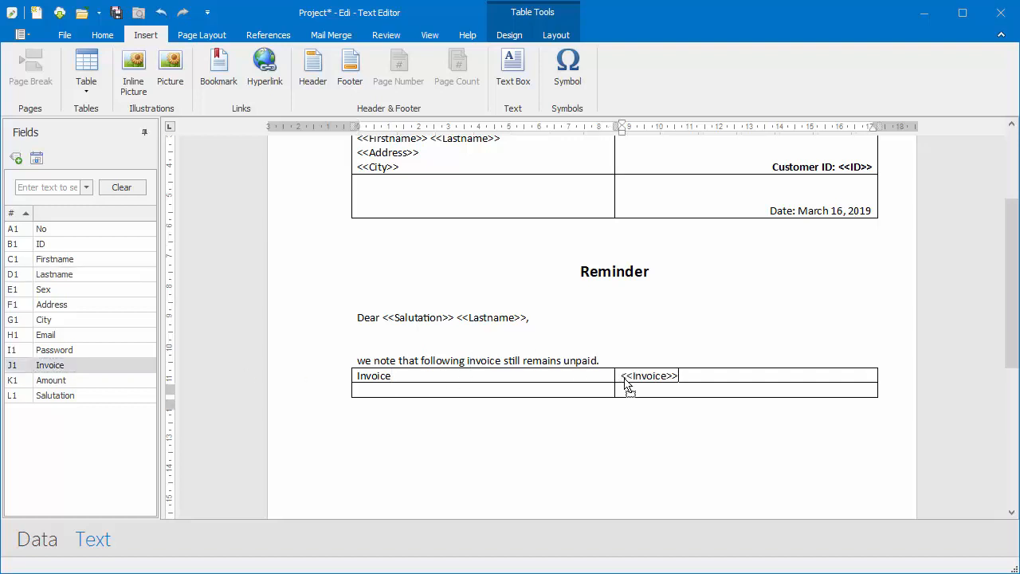
click(446, 391)
text(Amount:)
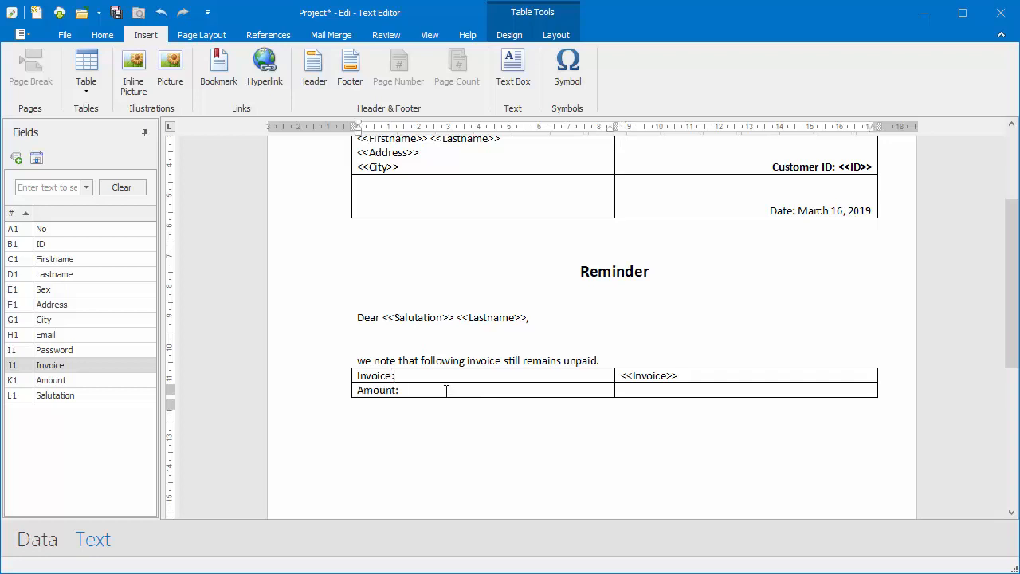
click(646, 390)
drag(100, 383, 582, 385)
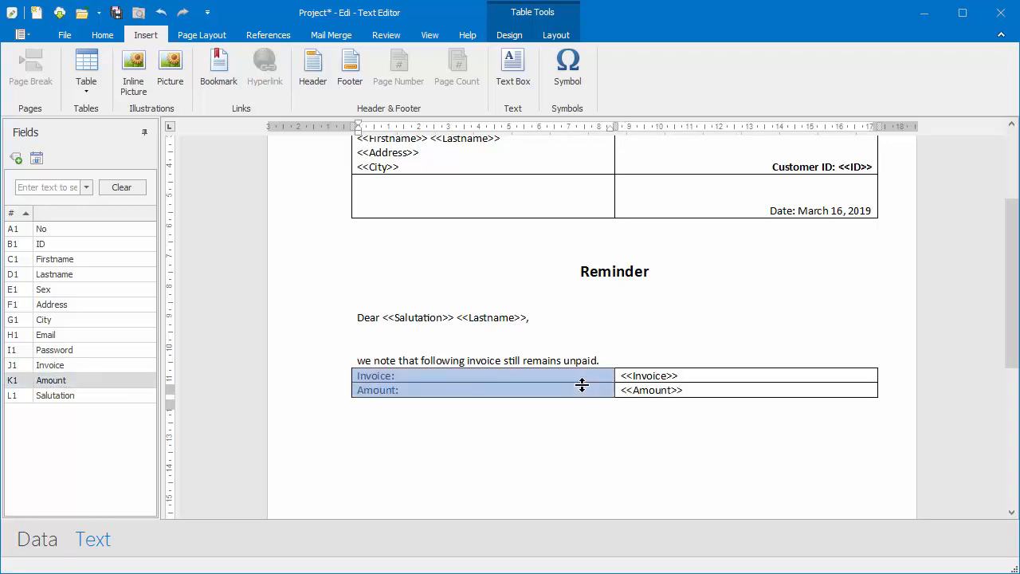
- Right-align the Invoice and Amount labels and add an empty line above the table
click(104, 35)
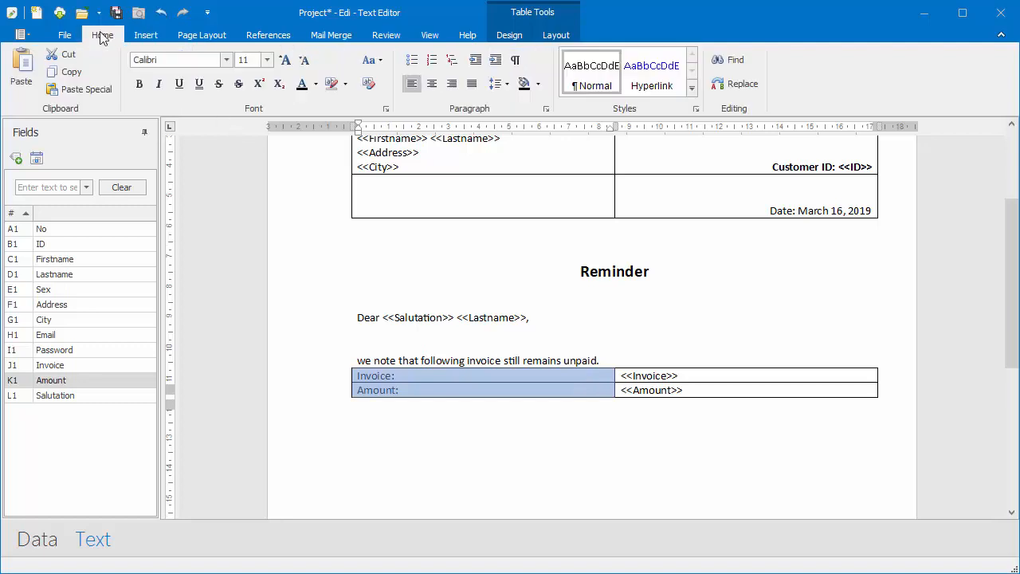
click(452, 85)
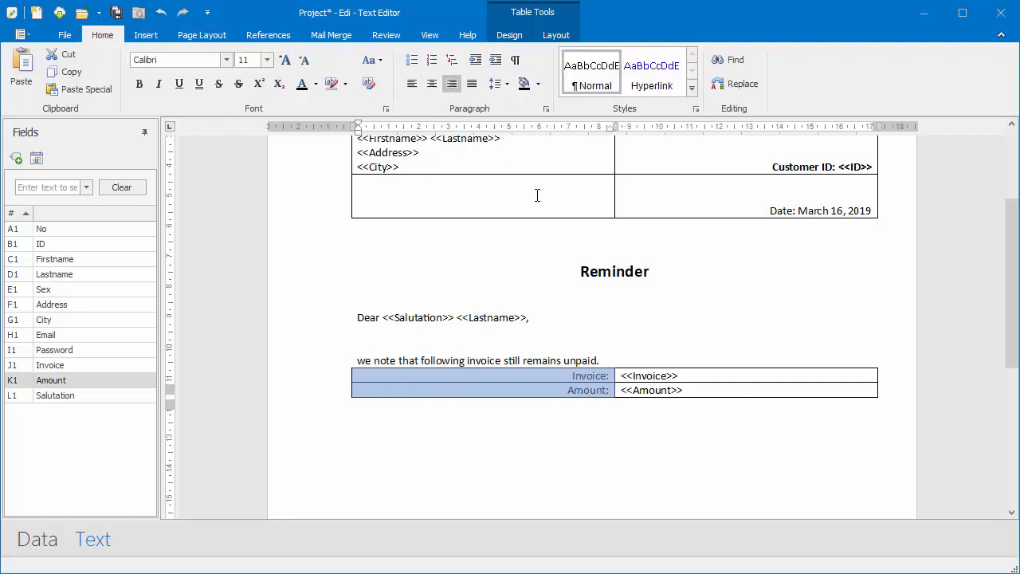
click(618, 361)
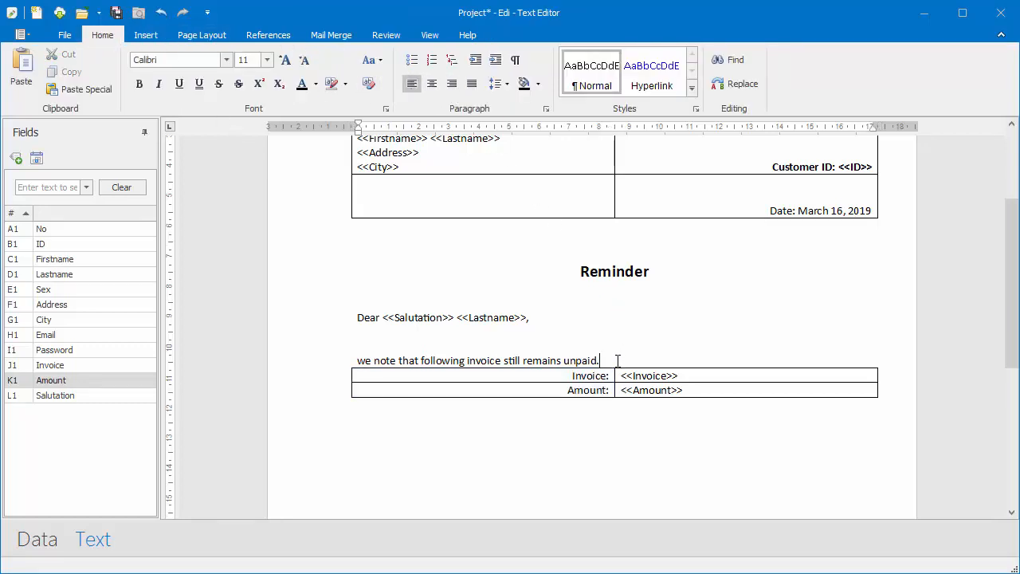
key(Return)
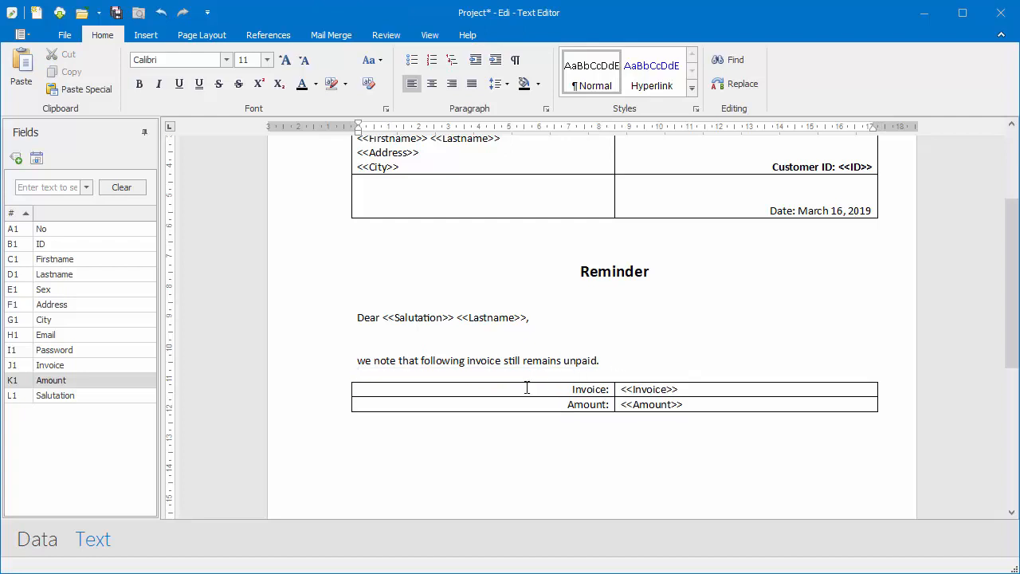
- Make the Invoice/Amount table bold and add the urgent payment request sentence below it
drag(527, 387, 678, 404)
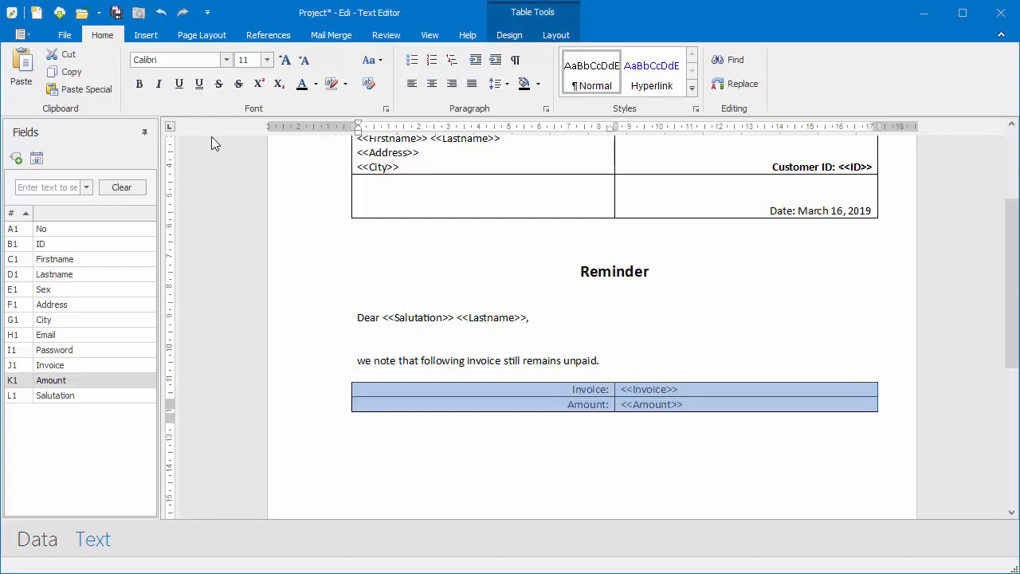
click(138, 83)
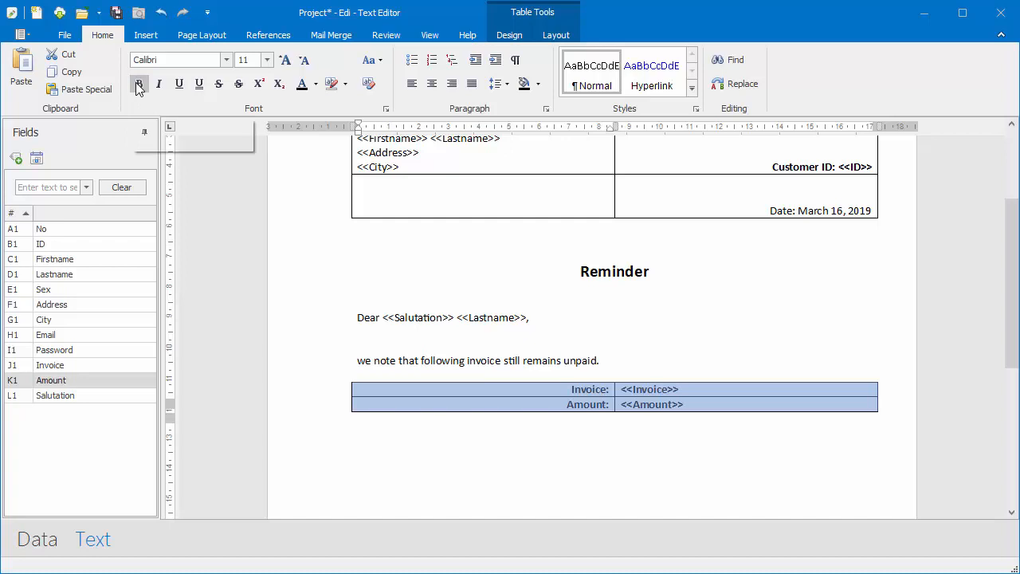
click(450, 433)
text(In the cir)
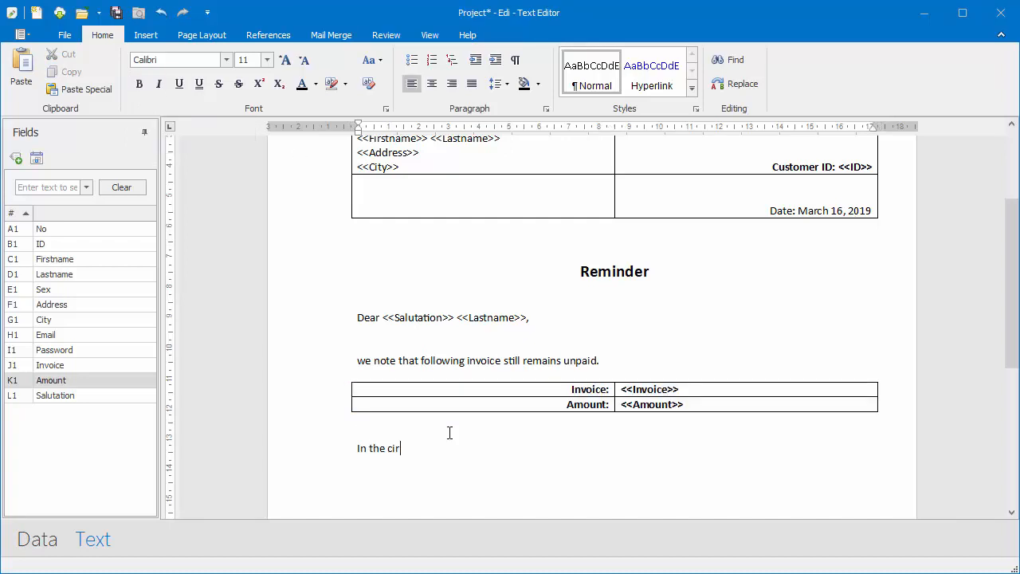
text(cumstances, could you please arrange payment of the invoice)
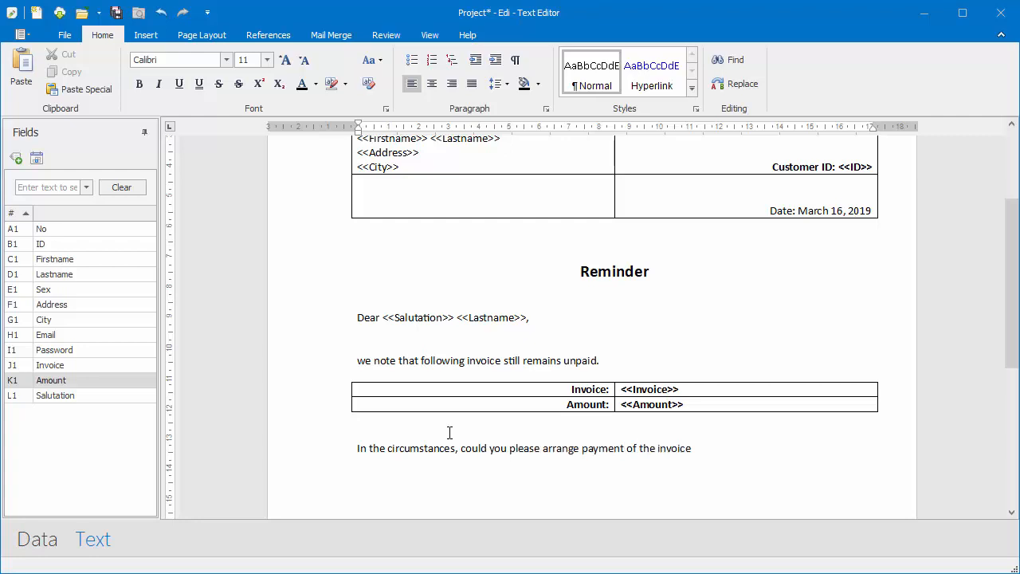
text( as a matter of urgency?)
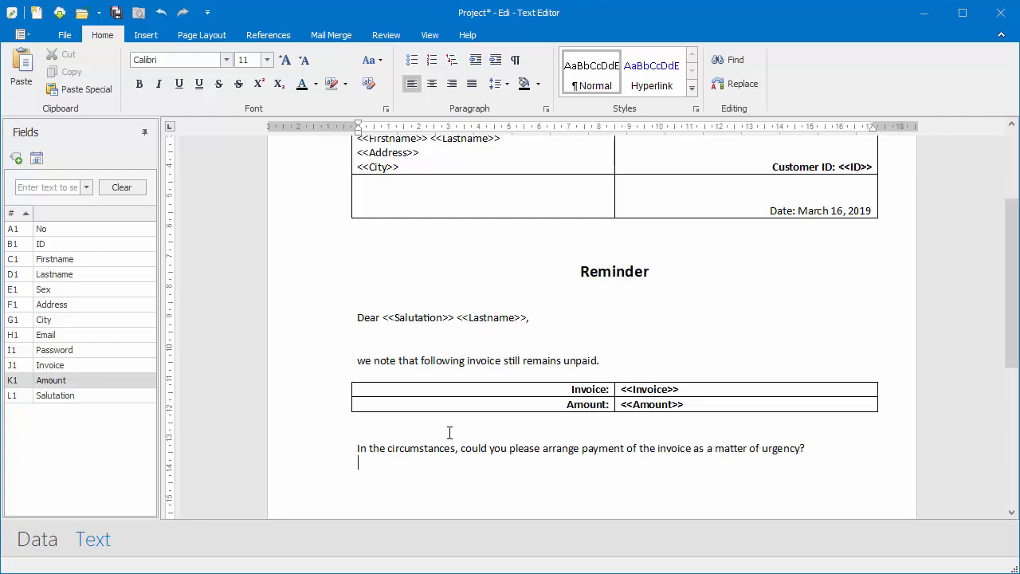
- Close the letter with 'Kind regards' and the sender's name on the next line
key(Return)
key(Return)
key(Return)
text(Kind regards)
key(Return)
text(Your John)
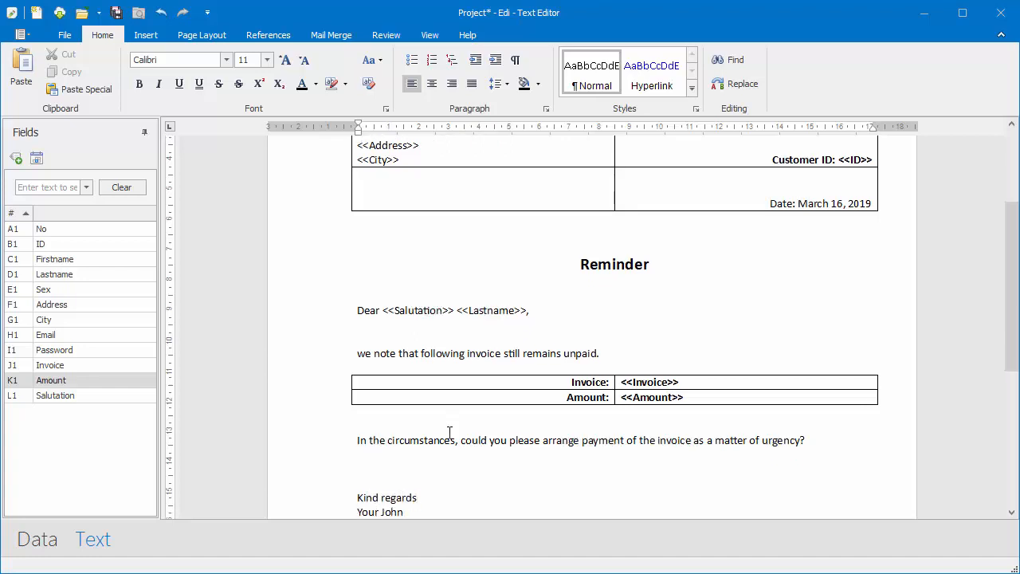
text( Doe)
scroll(428, 328, up, 4)
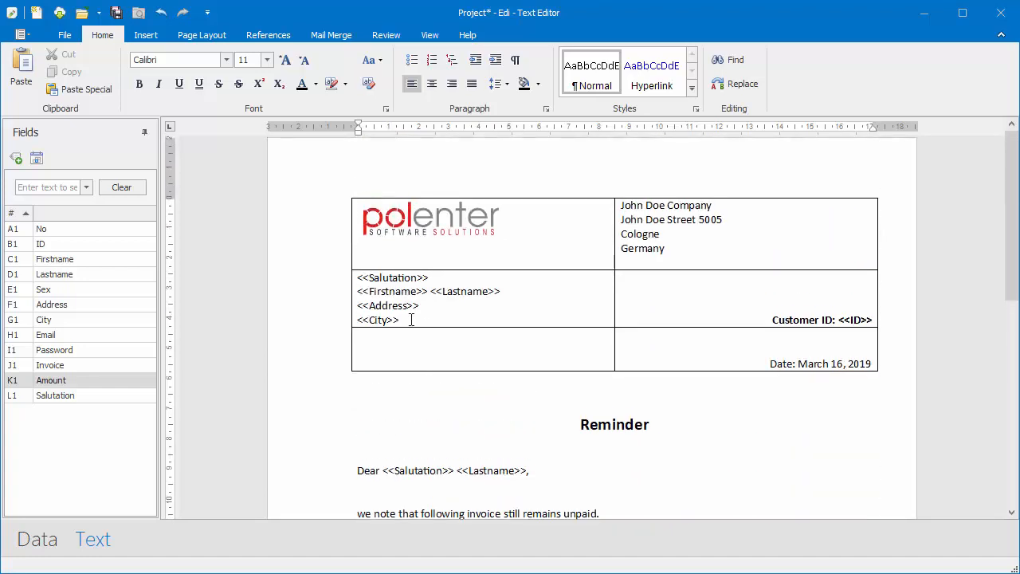
- Remove all borders from the header table with the logo and addresses
drag(326, 234, 337, 351)
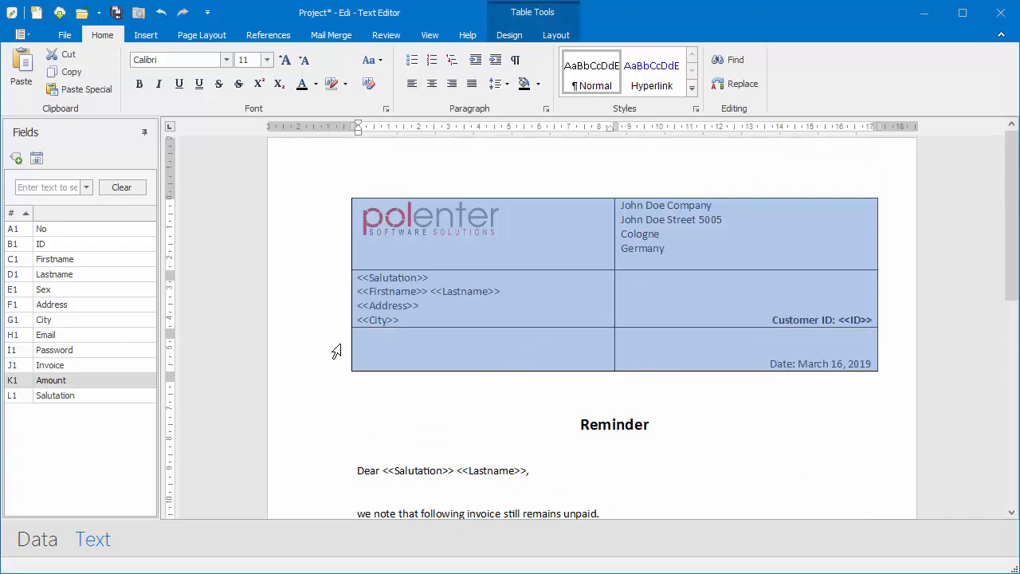
click(508, 35)
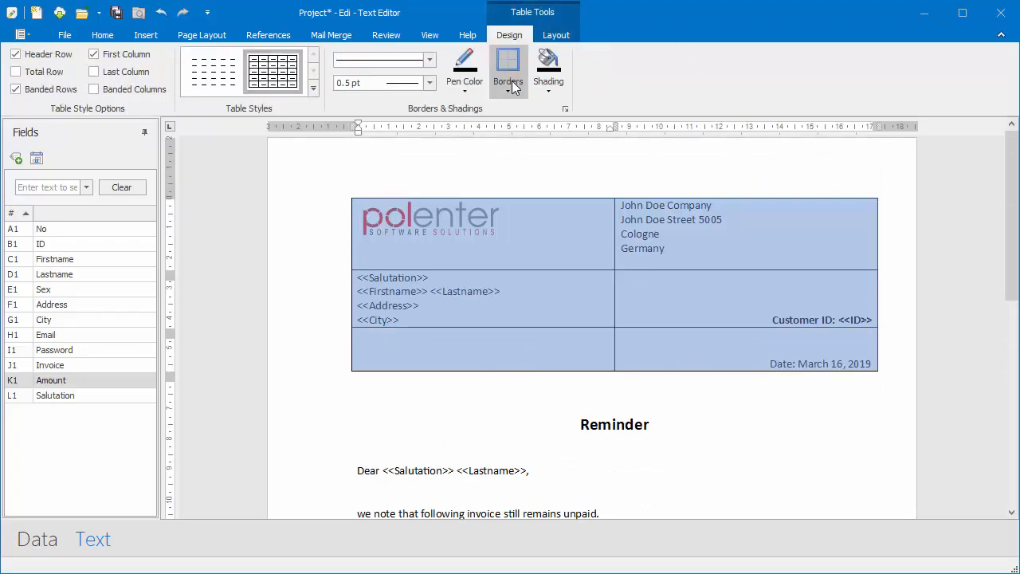
click(510, 85)
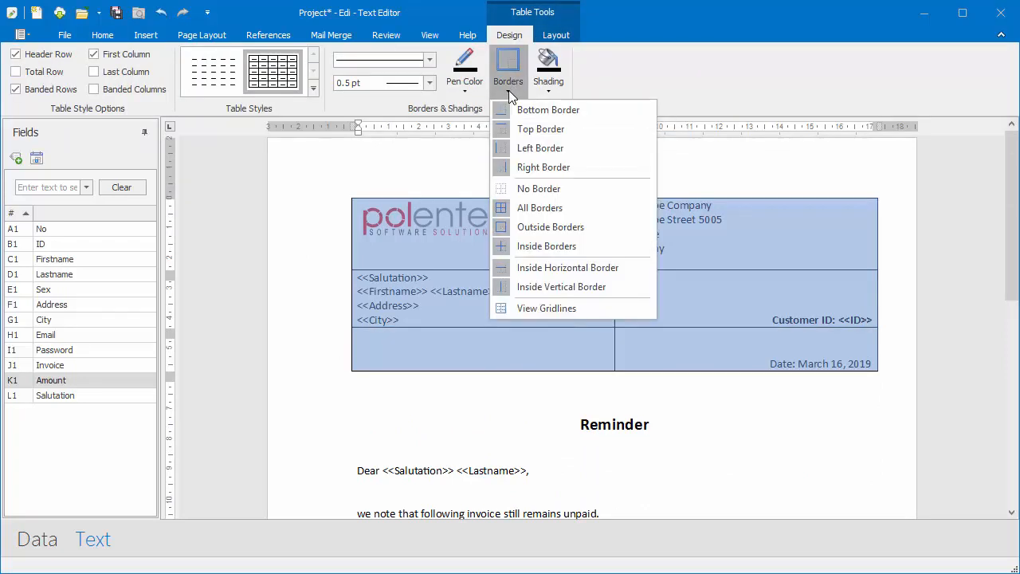
click(532, 192)
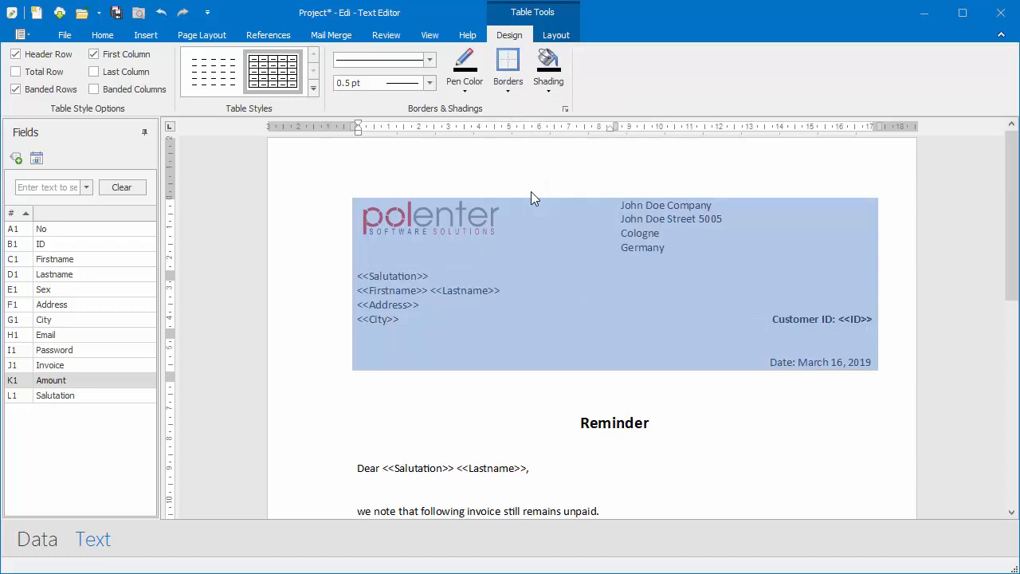
click(487, 275)
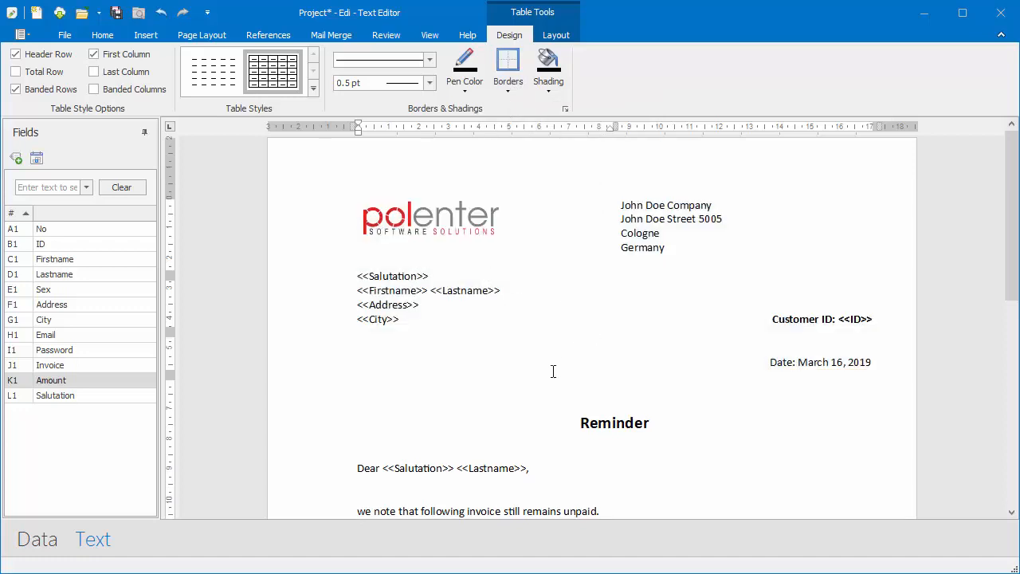
- Add blank lines above the date line and above the greeting
scroll(544, 382, down, 2)
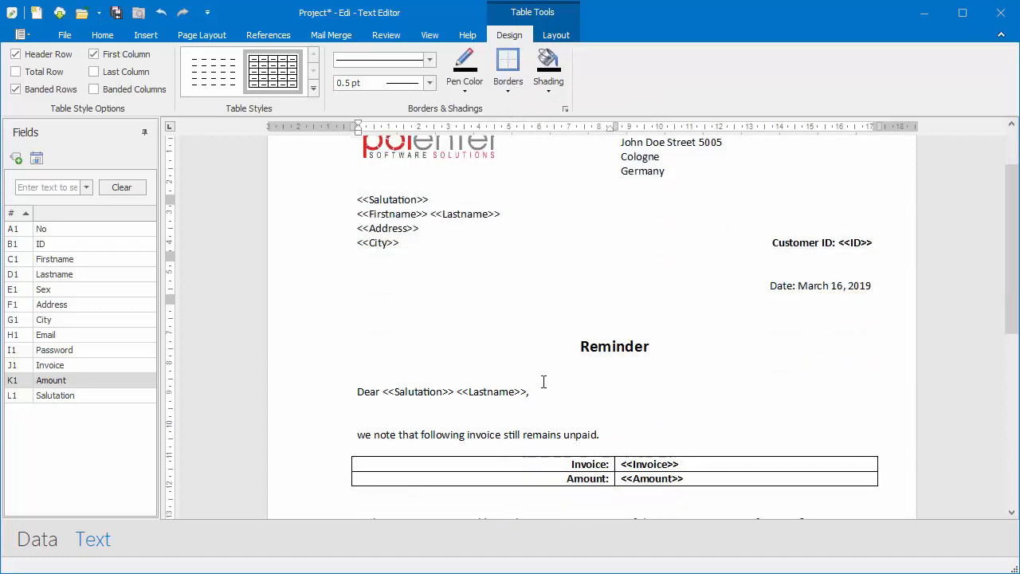
click(790, 226)
scroll(705, 307, down, 1)
click(806, 229)
key(Return)
key(Return)
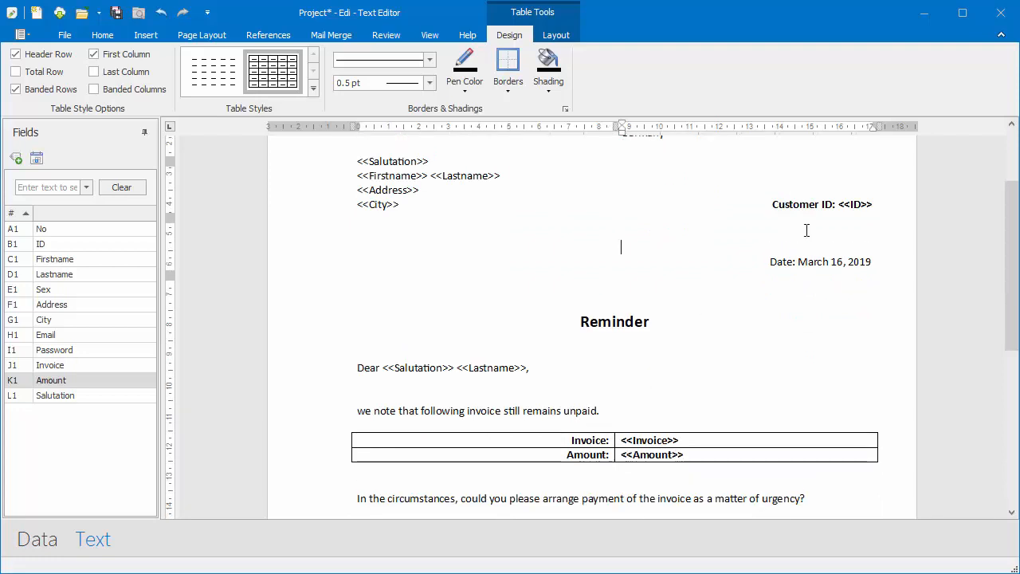
scroll(701, 226, down, 3)
click(454, 253)
key(Return)
scroll(579, 304, down, 1)
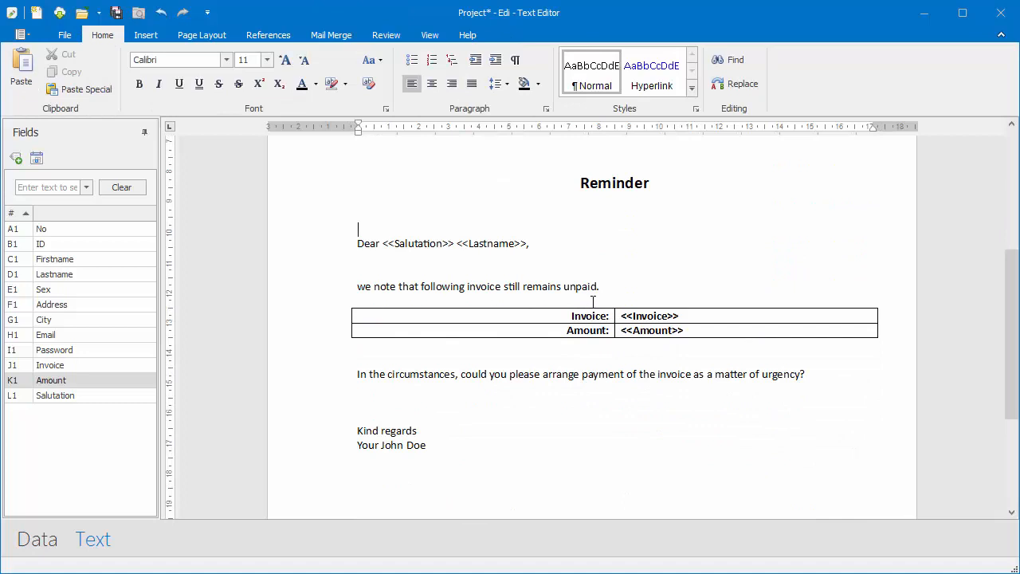
- Remove the borders from the Invoice/Amount table
drag(326, 317, 328, 332)
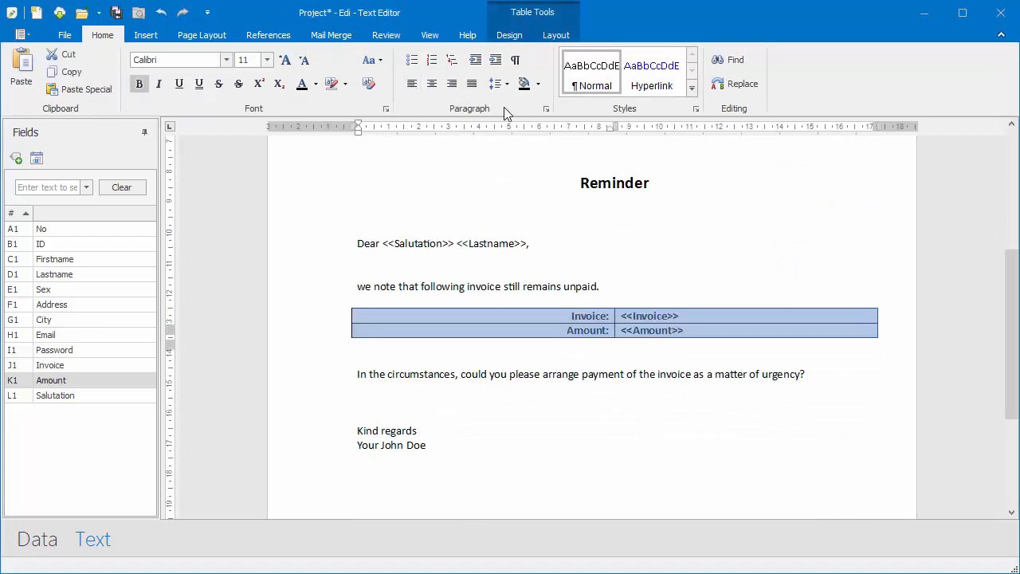
click(506, 35)
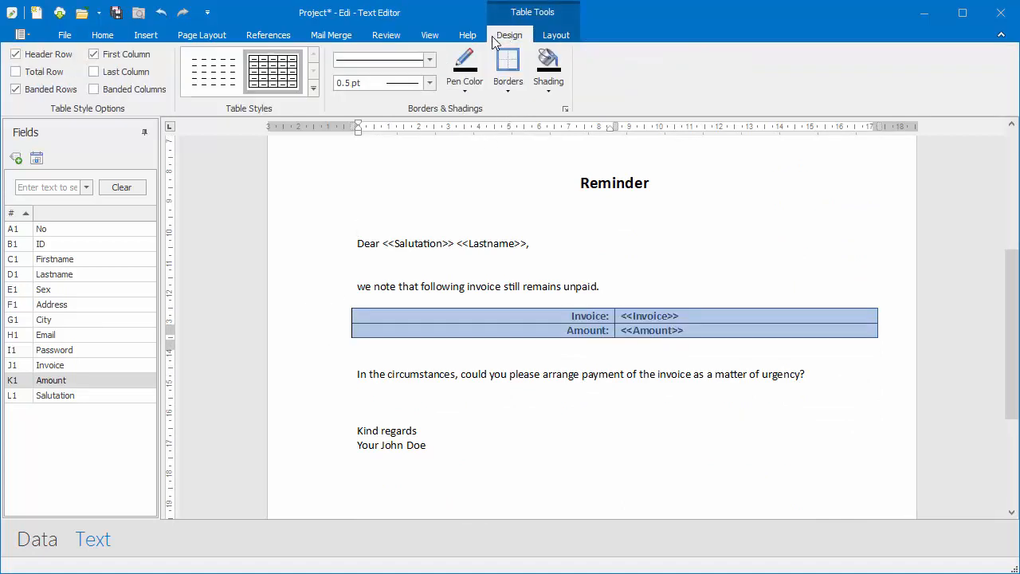
click(503, 94)
click(544, 192)
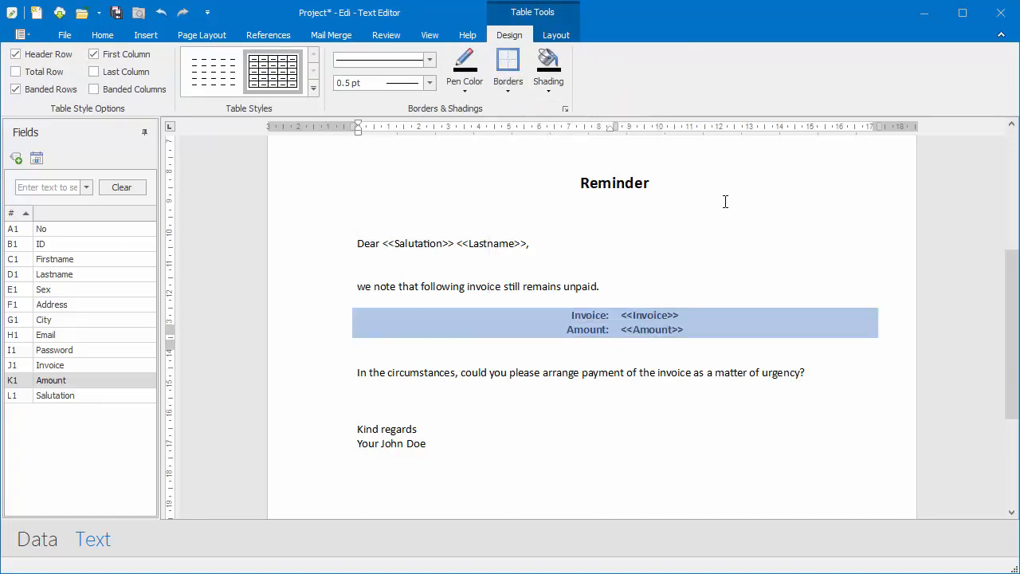
scroll(726, 202, up, 3)
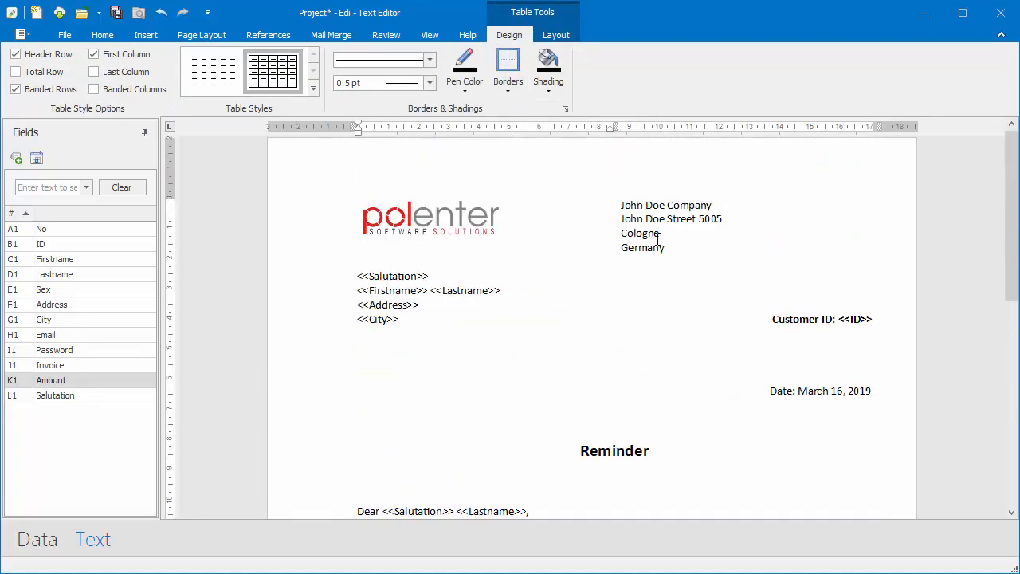
scroll(657, 239, down, 1)
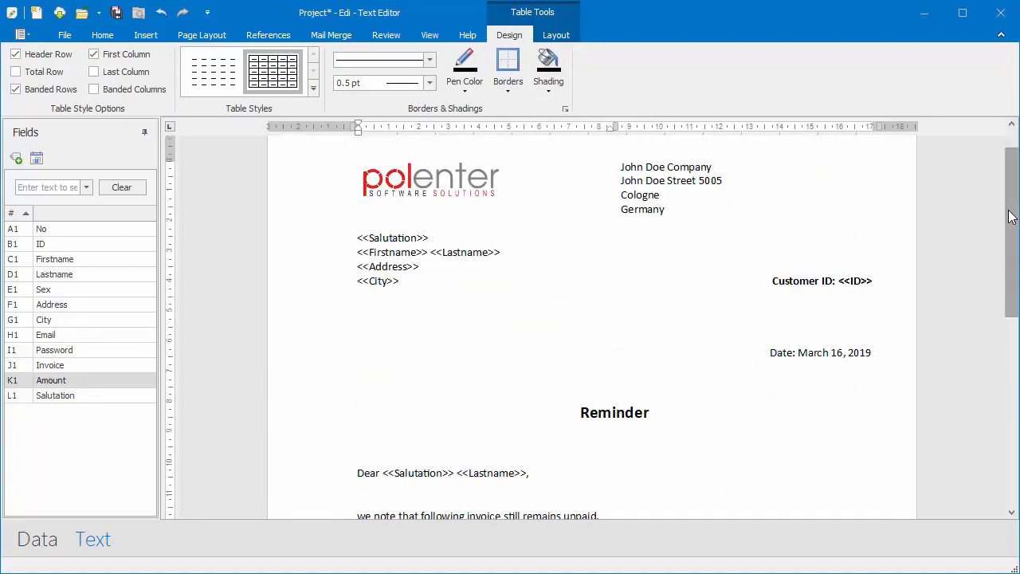
drag(1013, 220, 1014, 257)
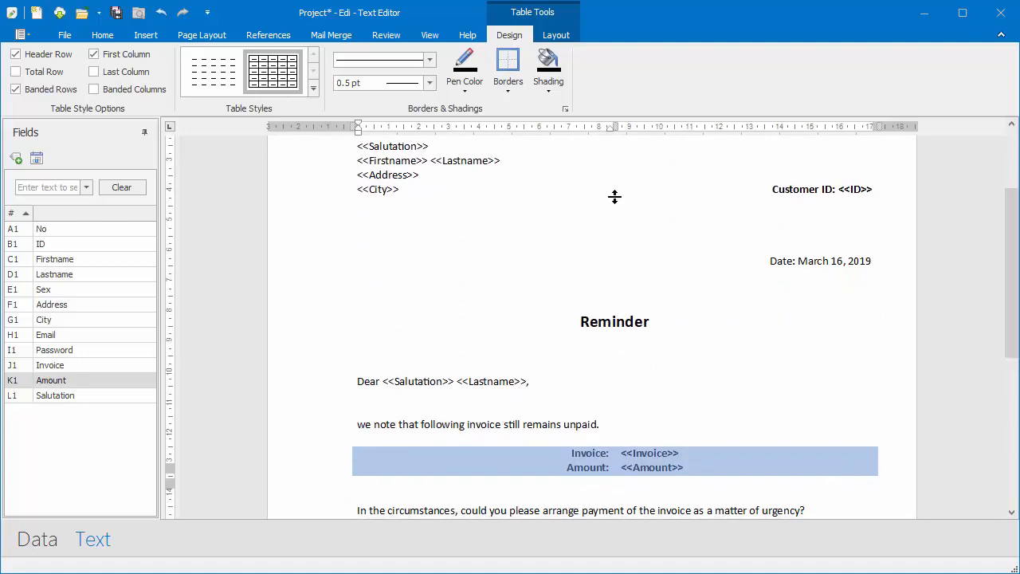
click(635, 393)
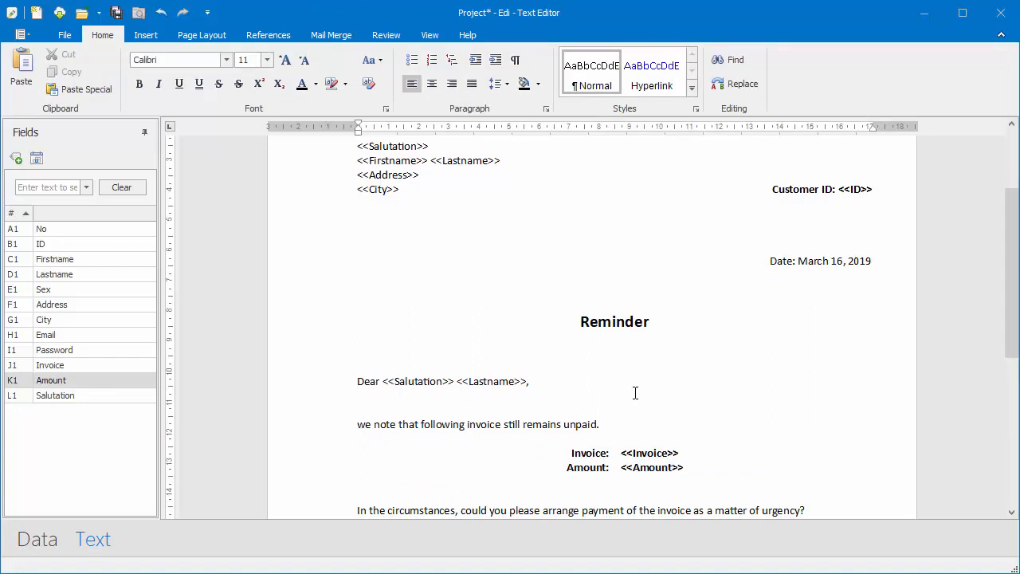
- Preview the first customer's merged letter, where the amount shows as a plain 7107
click(350, 39)
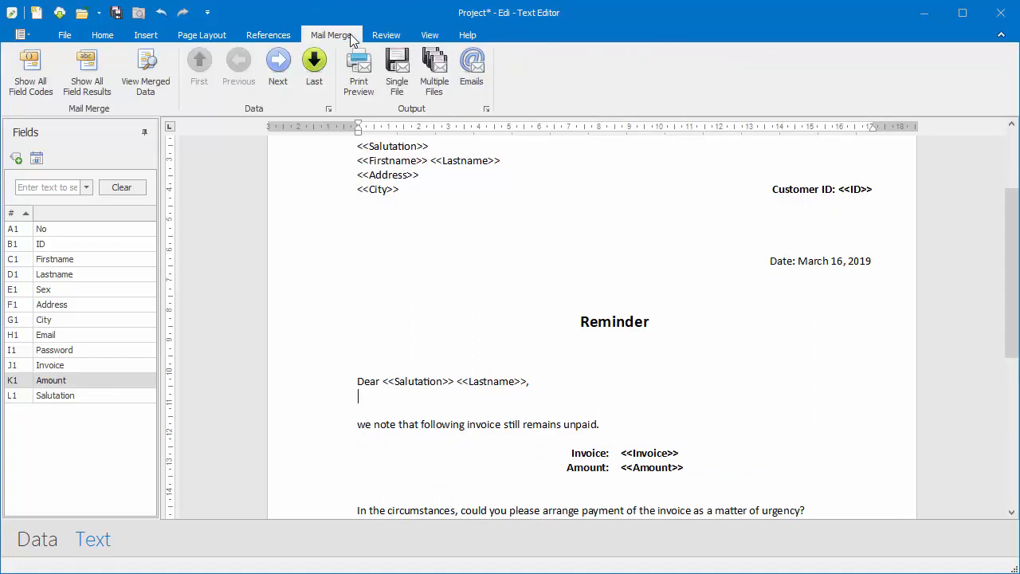
click(280, 73)
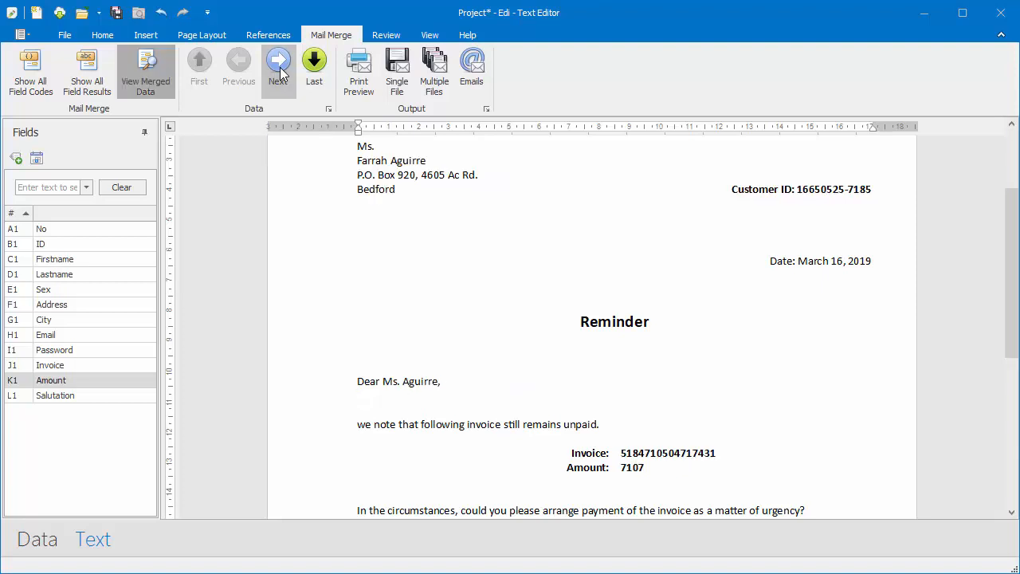
click(633, 469)
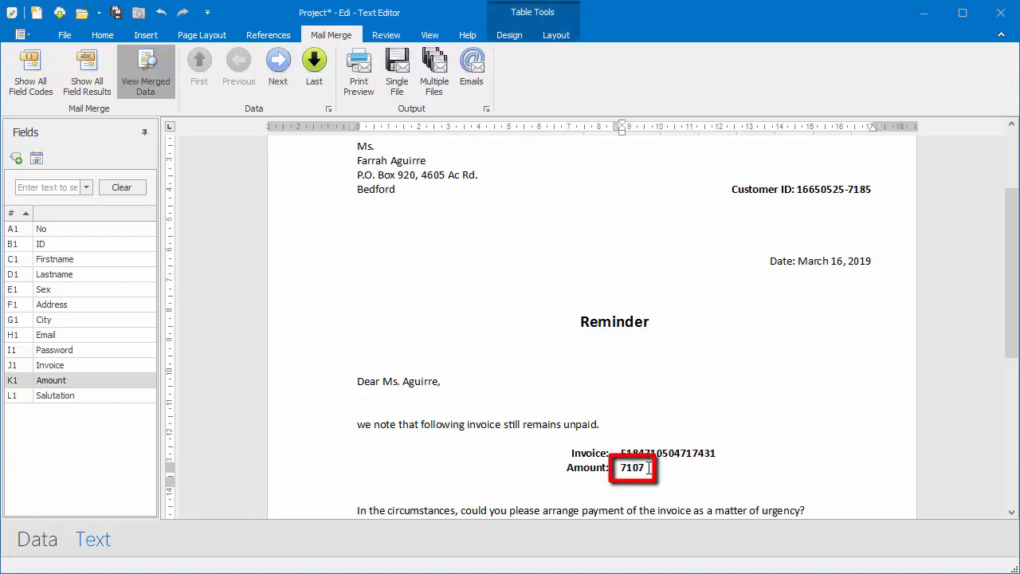
click(35, 541)
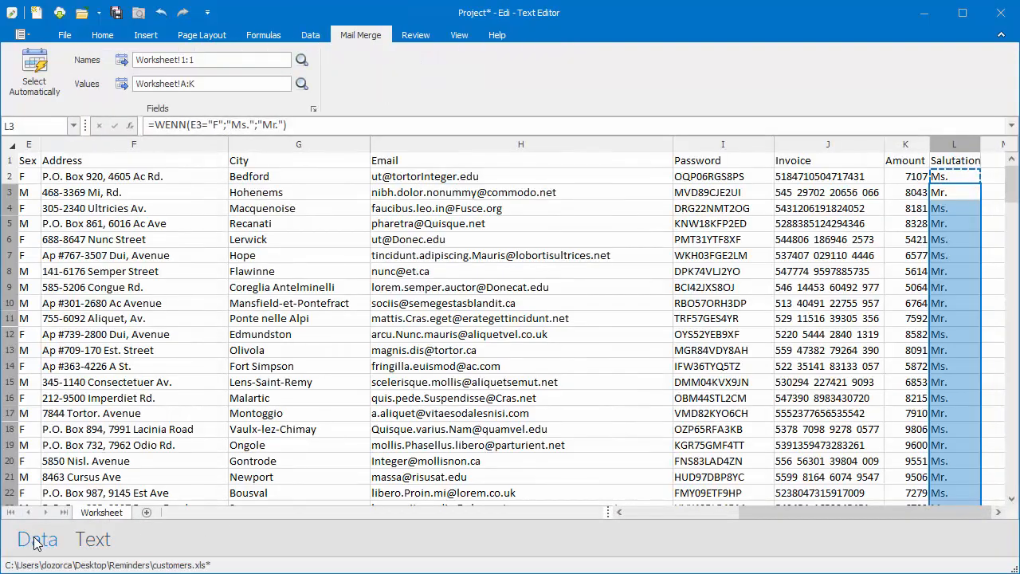
- Format the Amount column K as Currency with the USD symbol, e.g. 7.107,00 USD
click(909, 176)
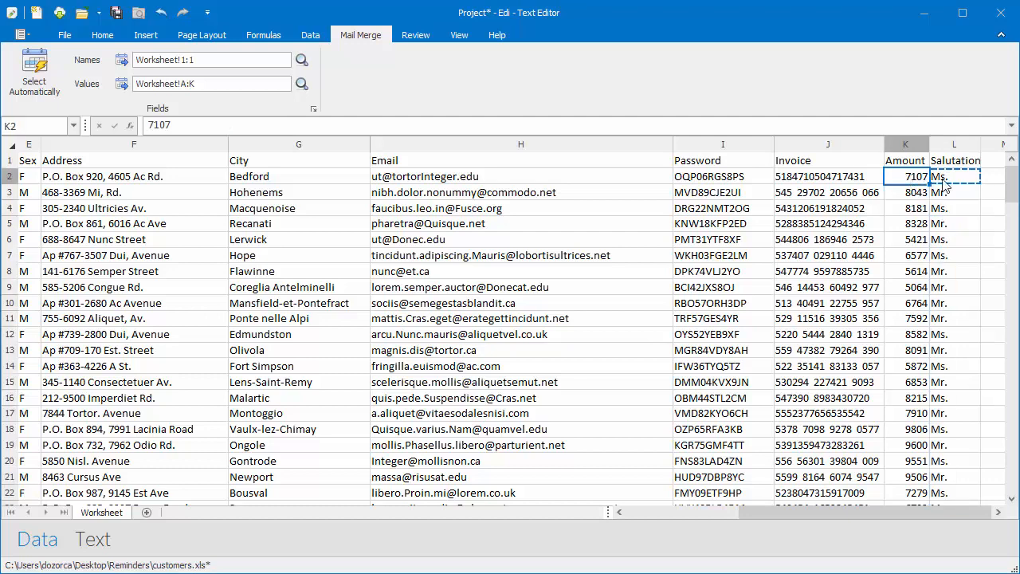
click(906, 144)
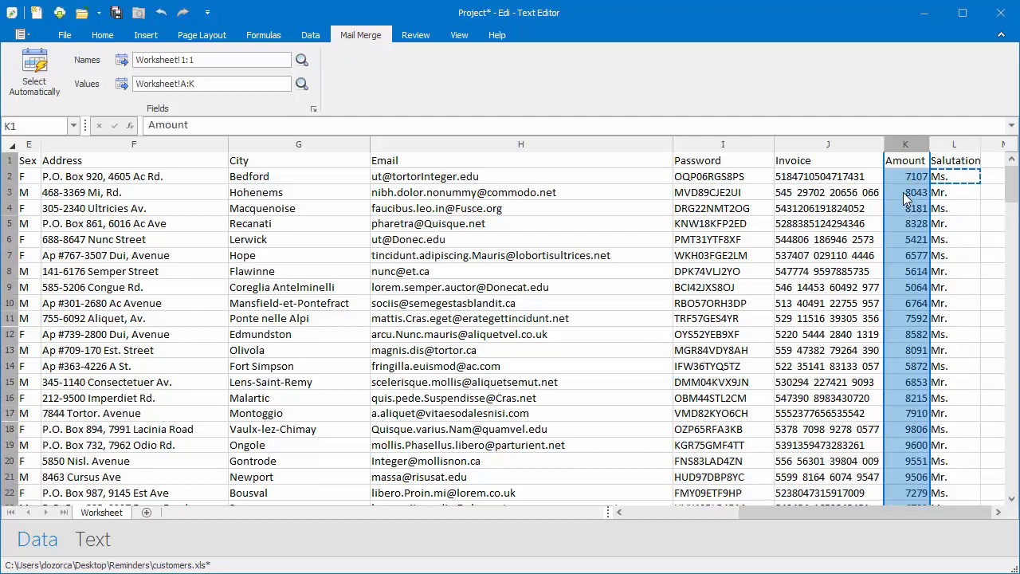
right_click(905, 198)
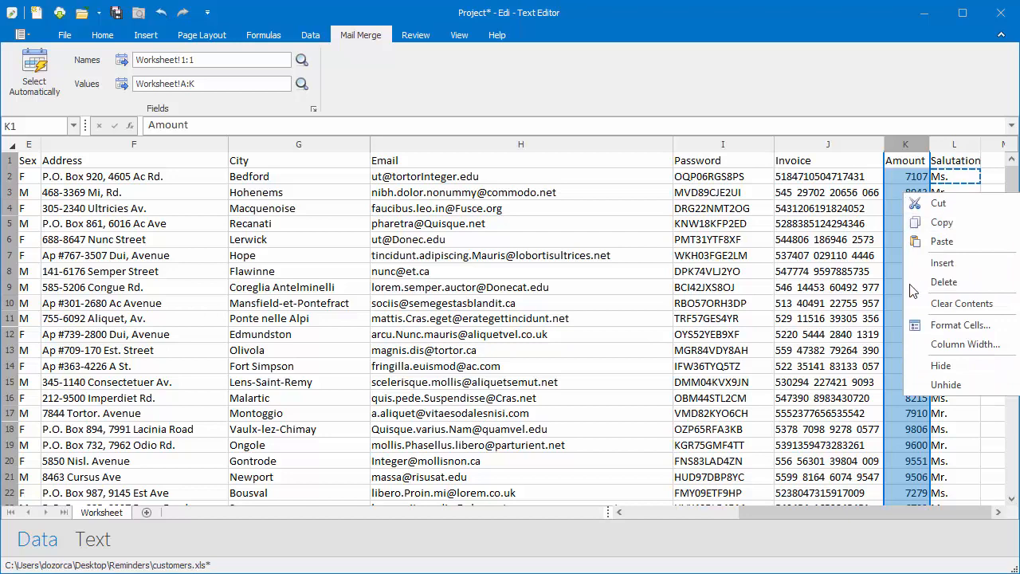
click(918, 326)
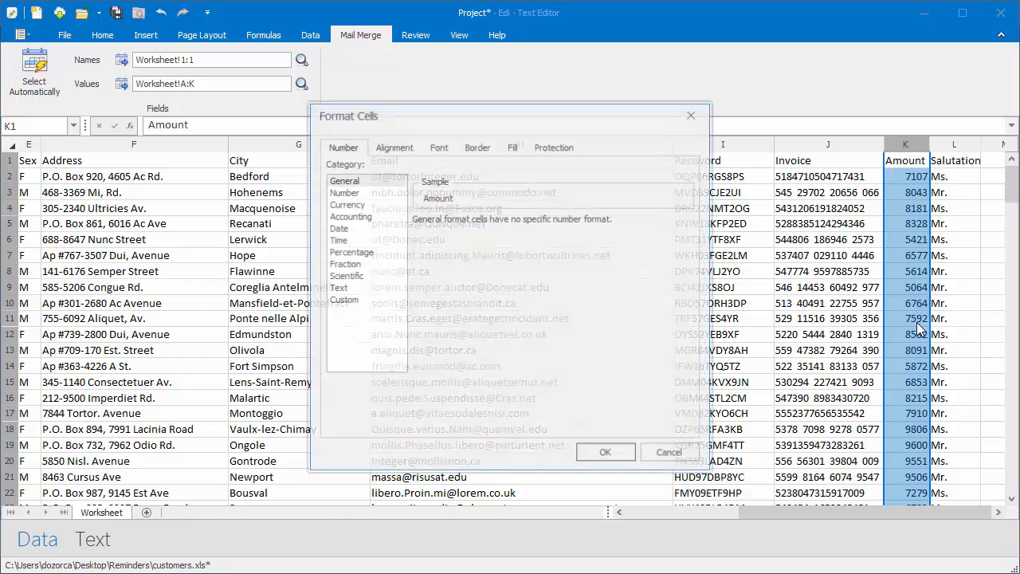
click(345, 205)
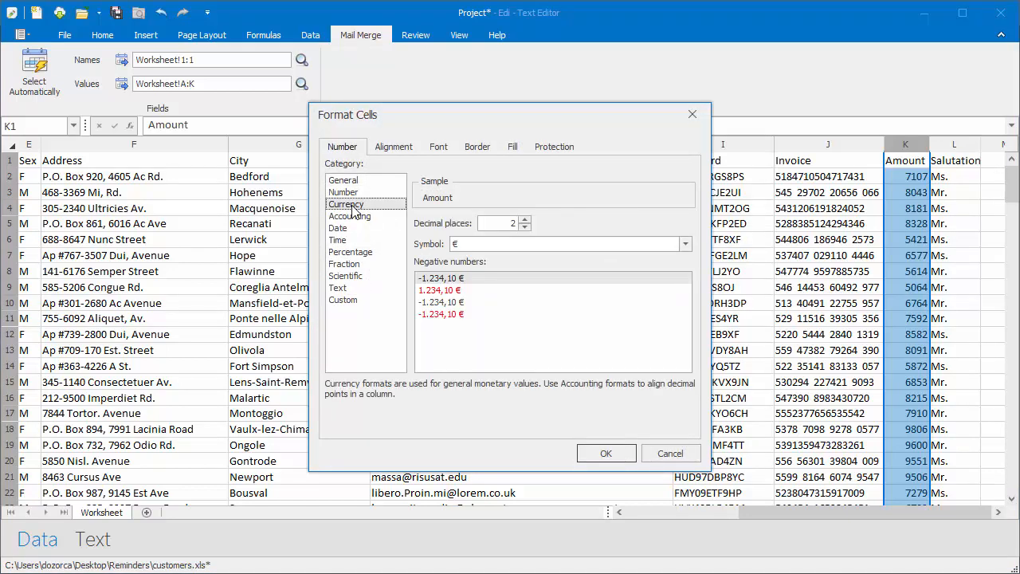
click(496, 245)
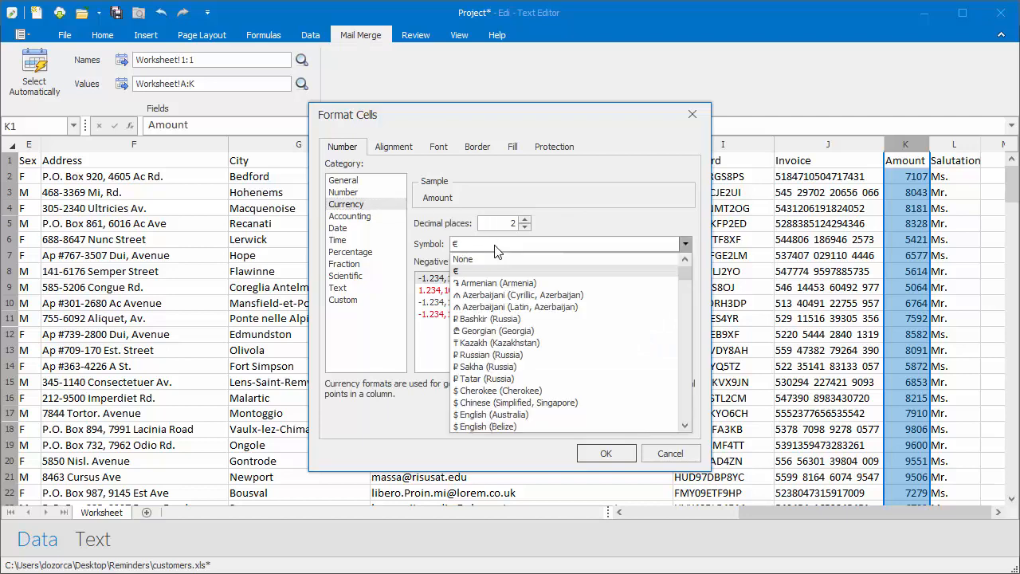
text(USD)
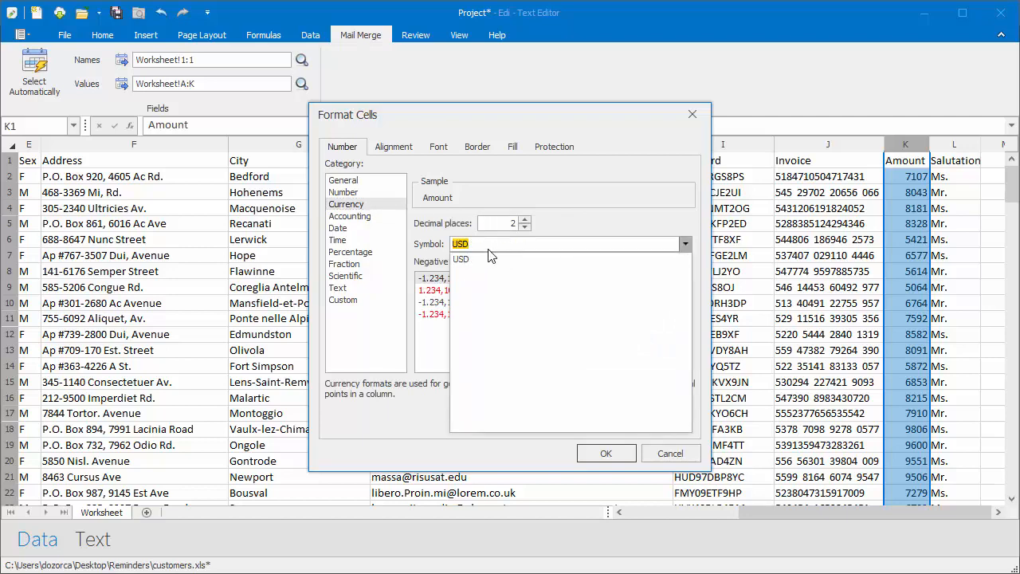
click(480, 261)
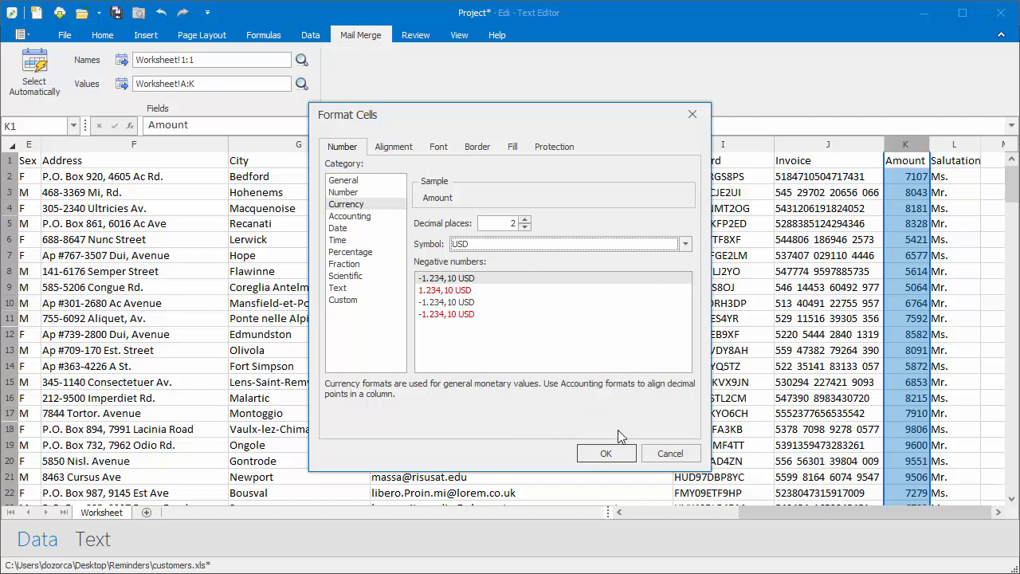
click(610, 452)
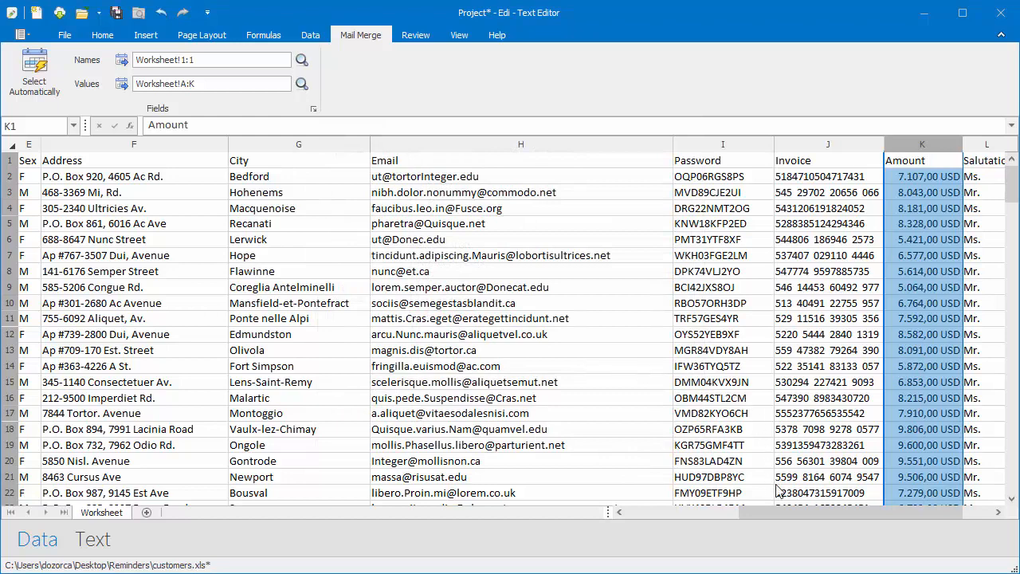
click(91, 541)
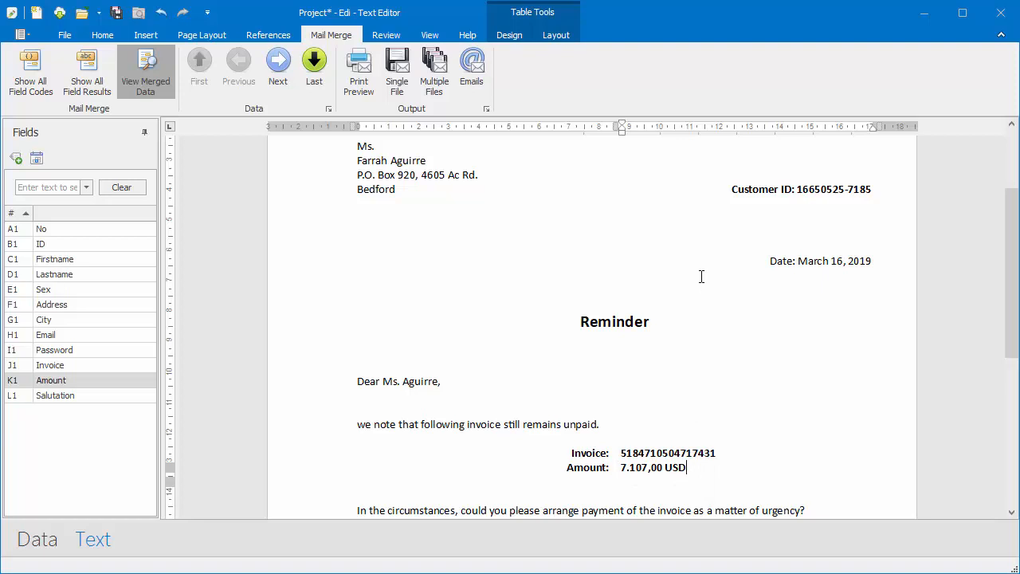
- Preview the second customer's letter and open Multiple Files settings to browse for a target folder
click(278, 75)
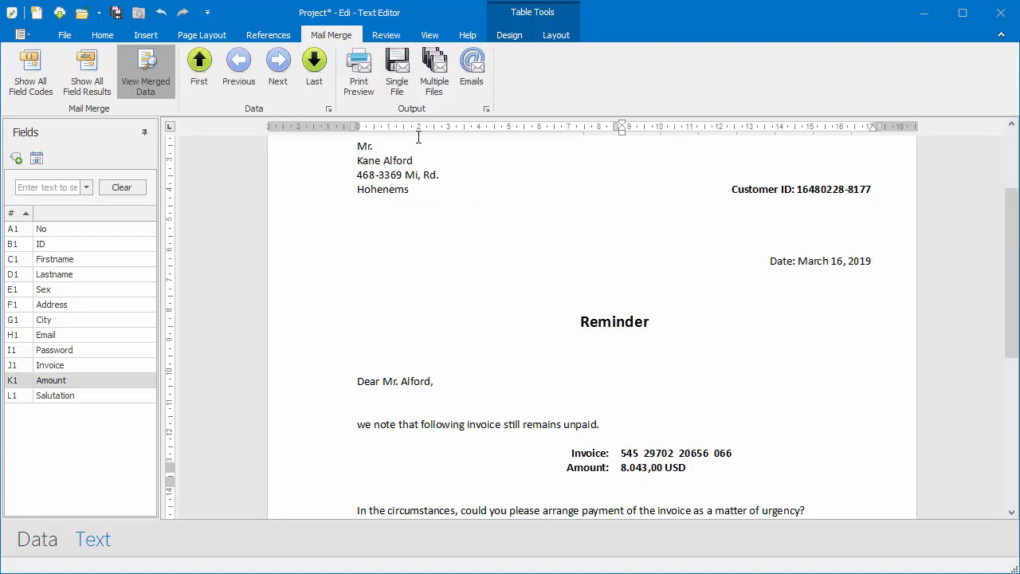
click(435, 86)
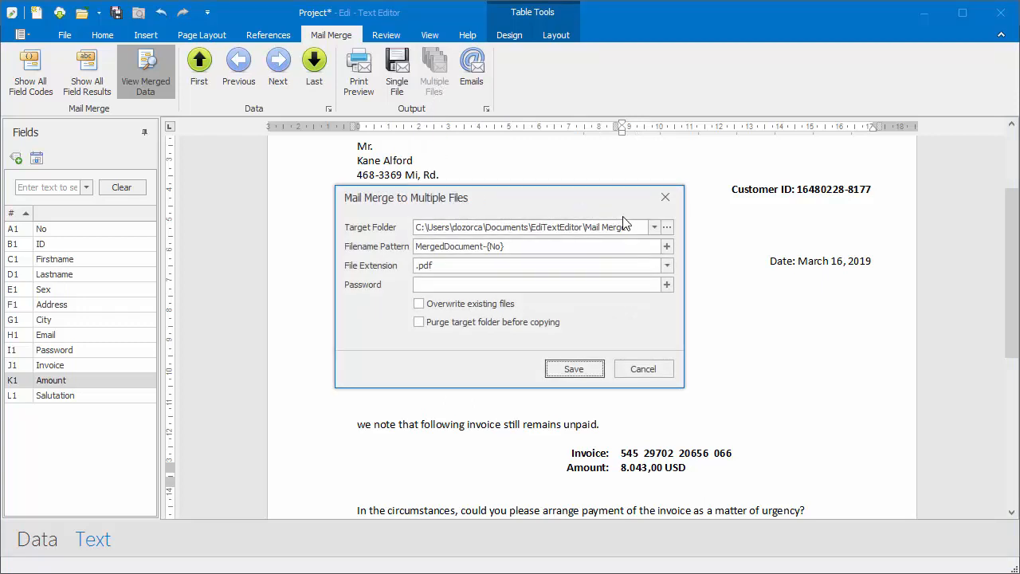
click(667, 228)
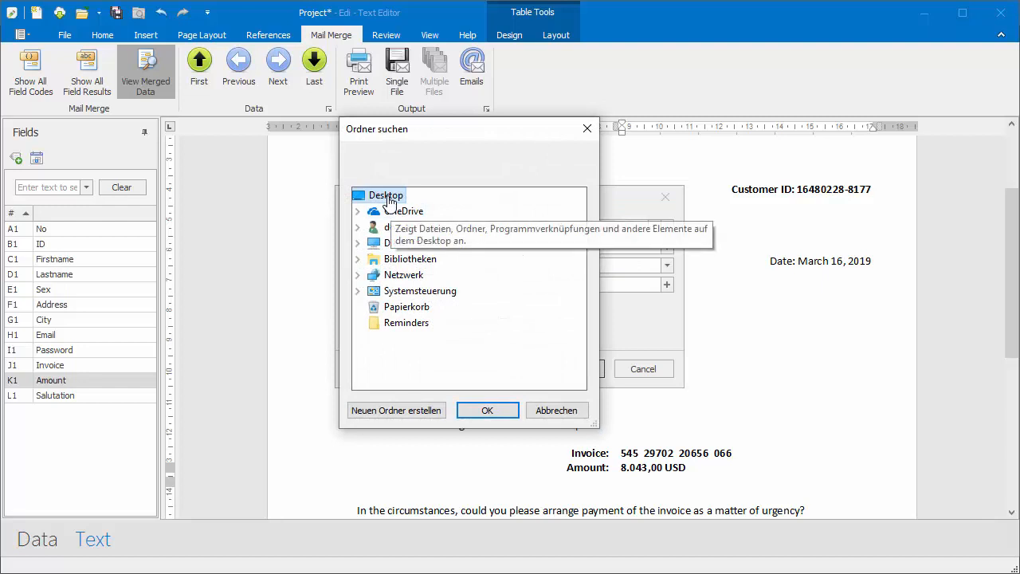
- Create a Reminders.2019-03 folder inside Reminders and set it as the target folder
click(405, 327)
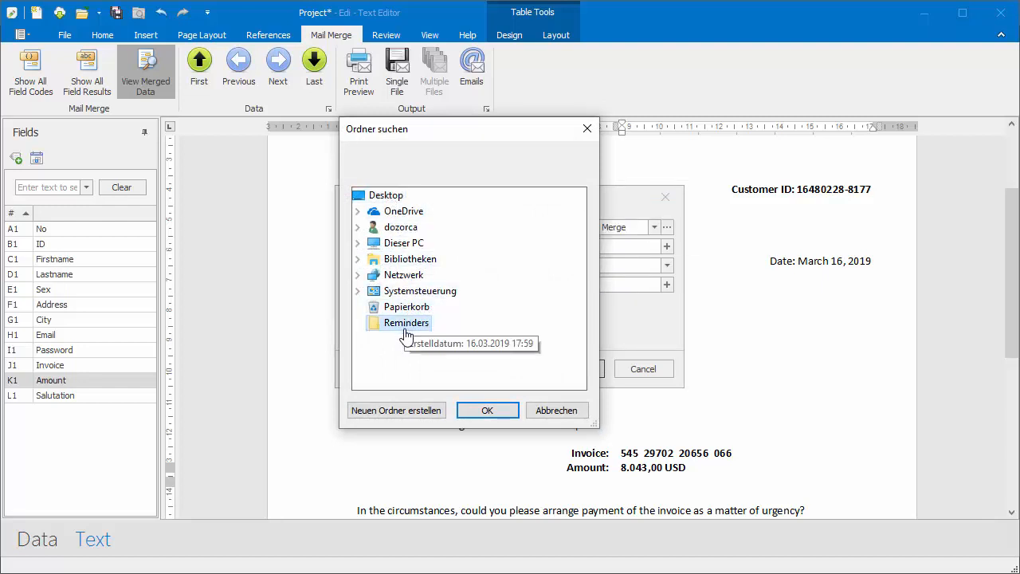
click(398, 412)
text(Reminders.2019-03)
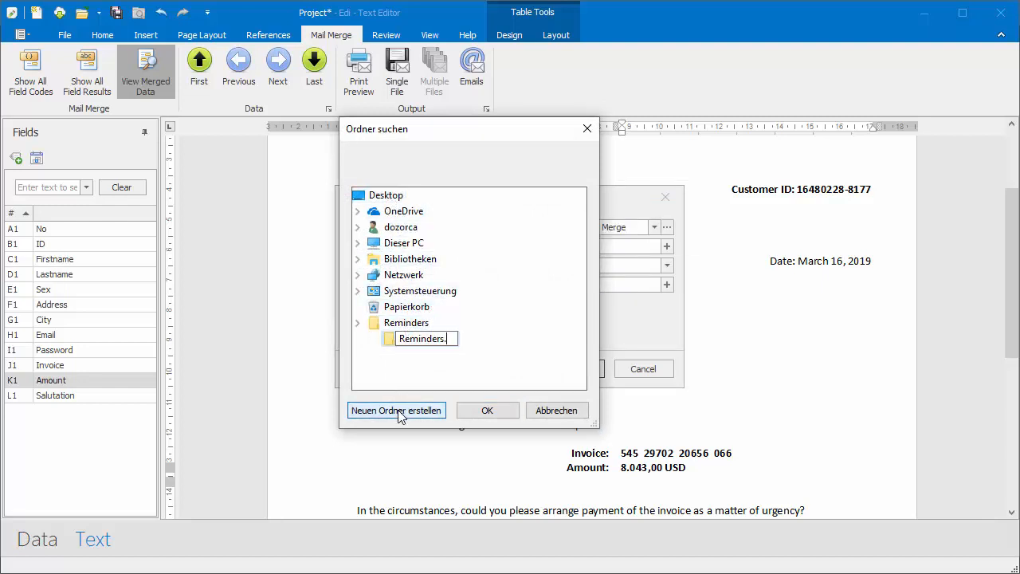
key(Return)
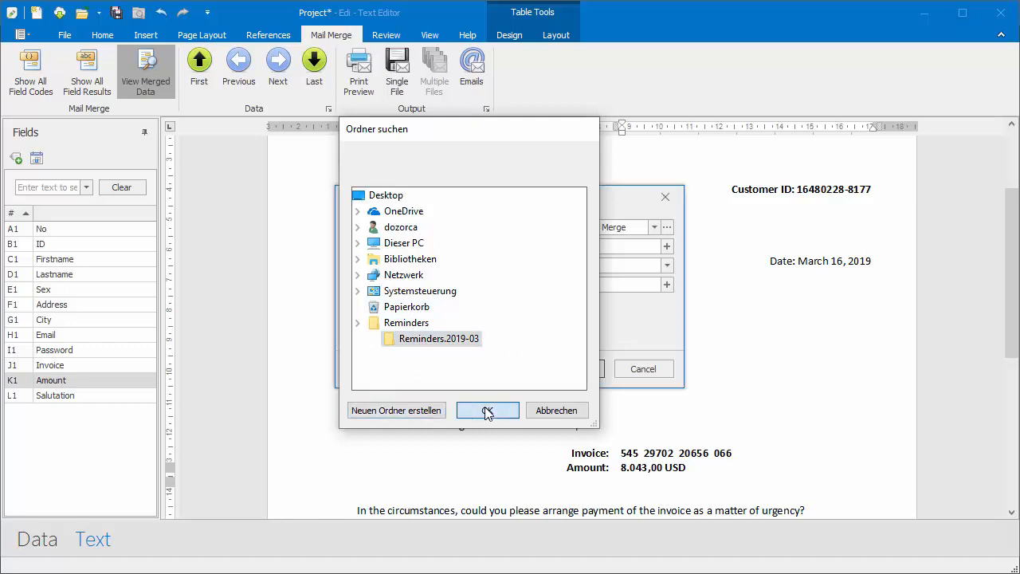
click(477, 412)
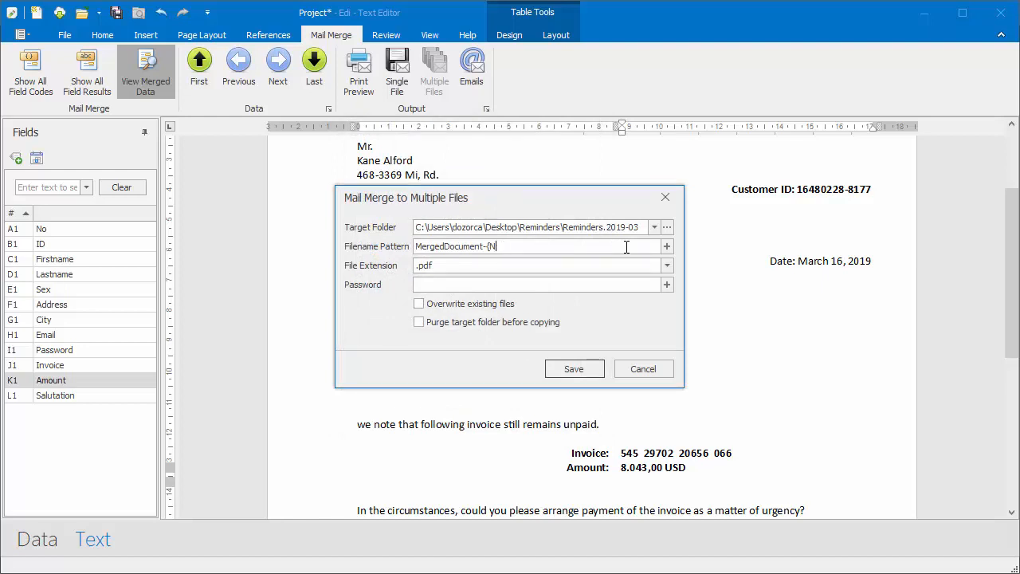
- Add the ID field to make the file name pattern MergedDocument-{ID}
click(667, 246)
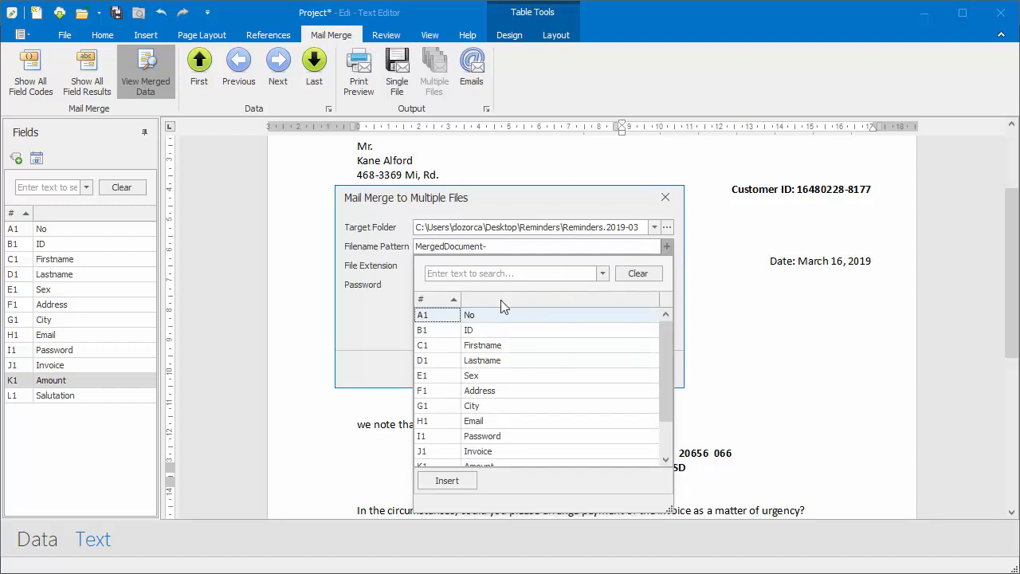
click(492, 332)
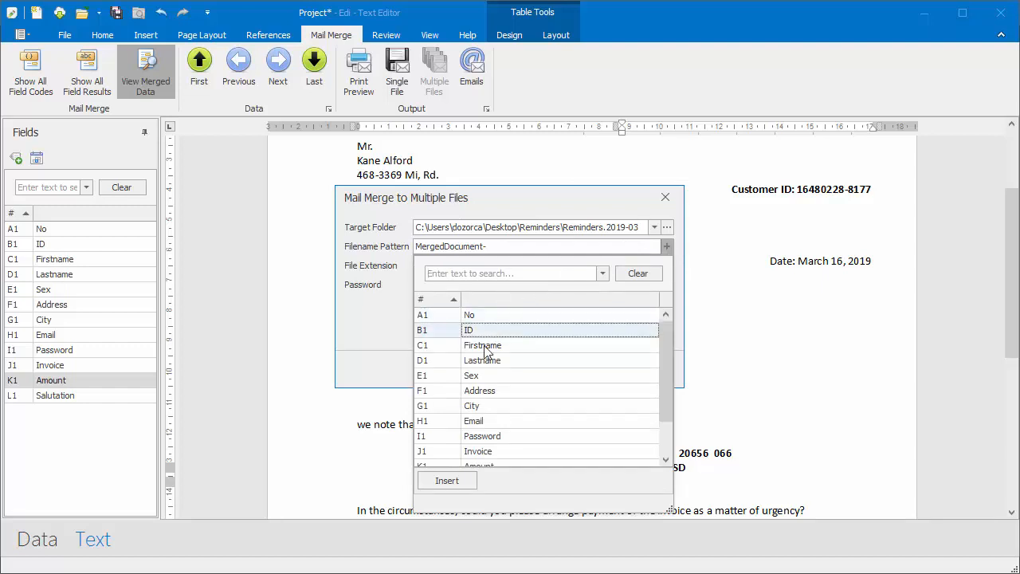
click(447, 480)
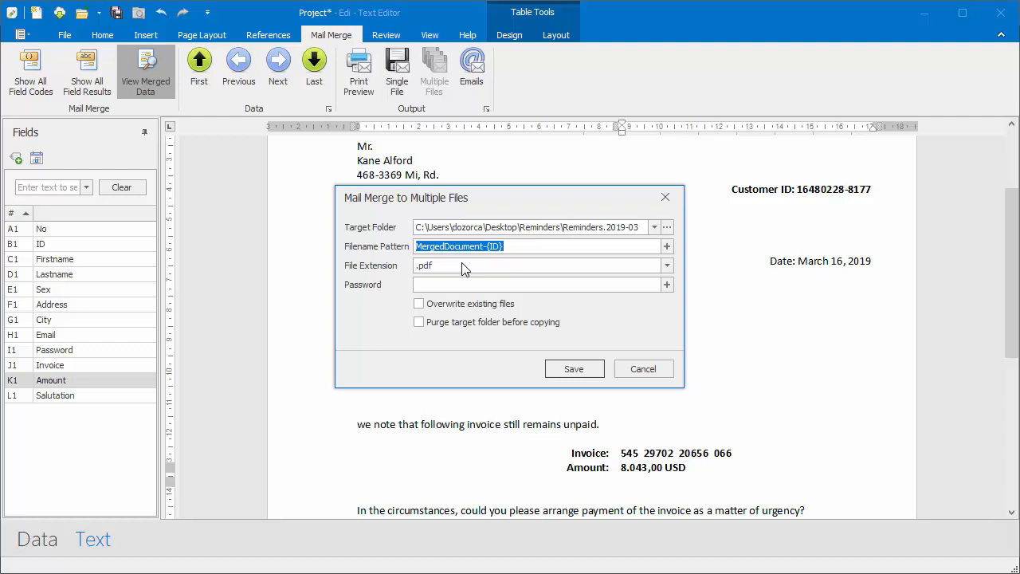
- Insert the {Password} field as PDF password, then delete it so PDFs stay unprotected
click(465, 282)
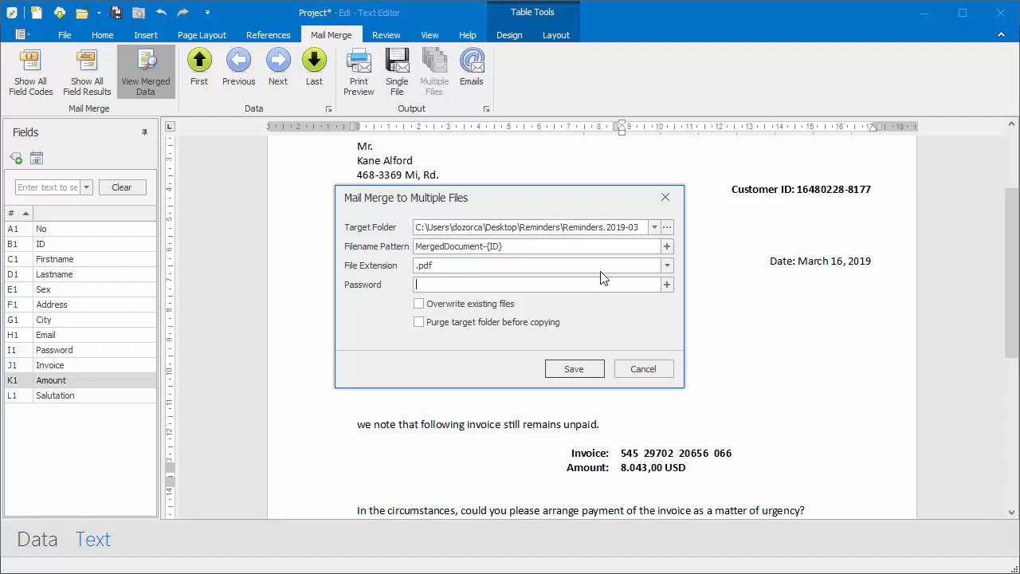
click(667, 285)
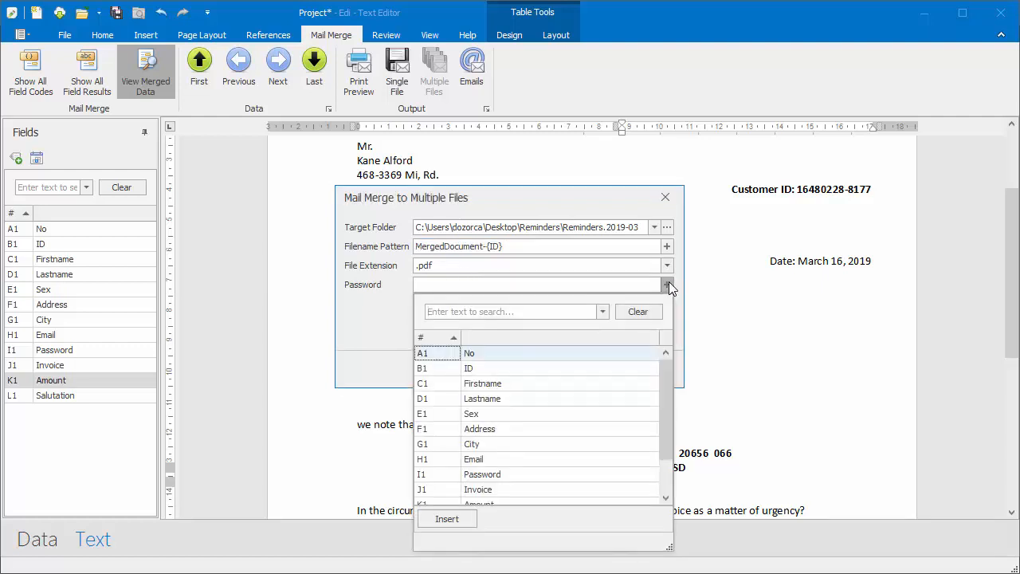
text(pass)
click(513, 353)
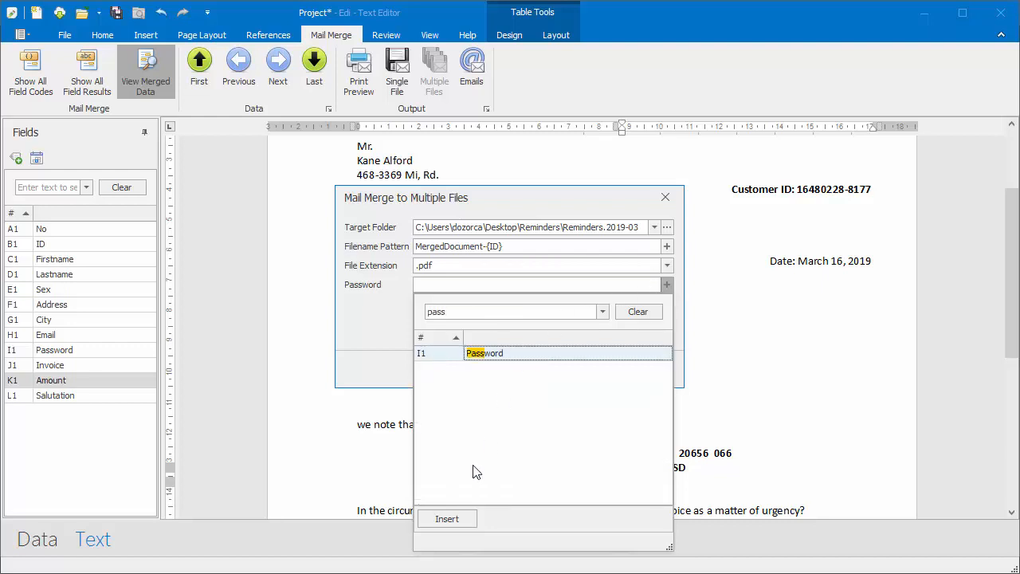
click(460, 519)
click(483, 285)
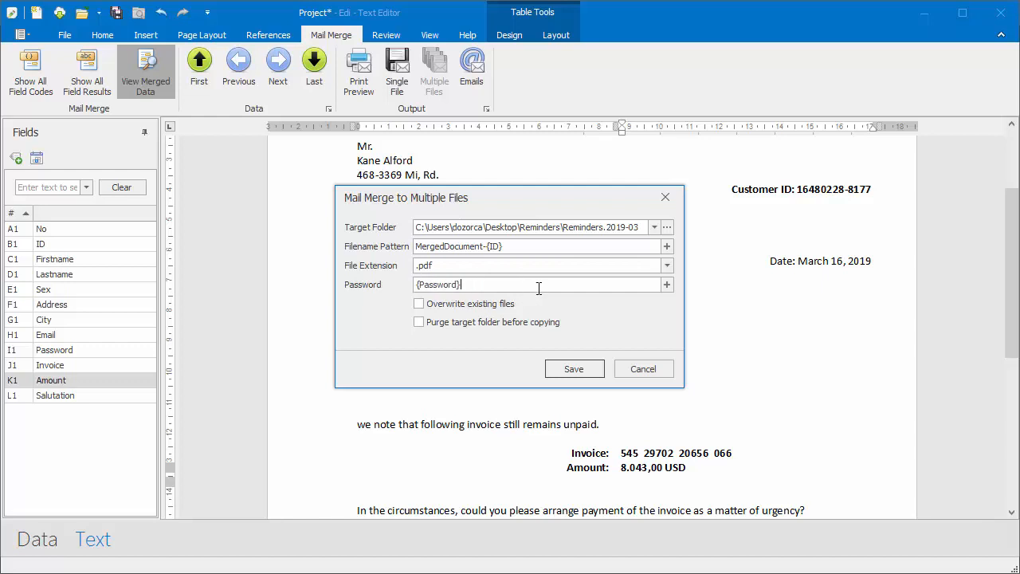
drag(461, 285, 392, 288)
key(BackSpace)
- Generate the 200 merged PDF reminders and compare the last and first ones in Edge
click(564, 369)
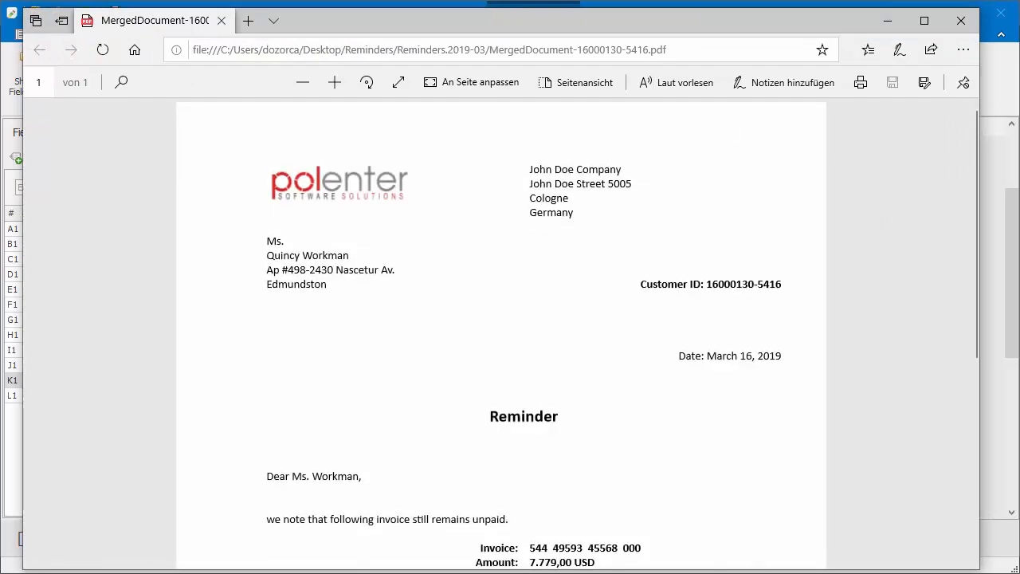
key(alt+Tab)
drag(743, 137, 740, 396)
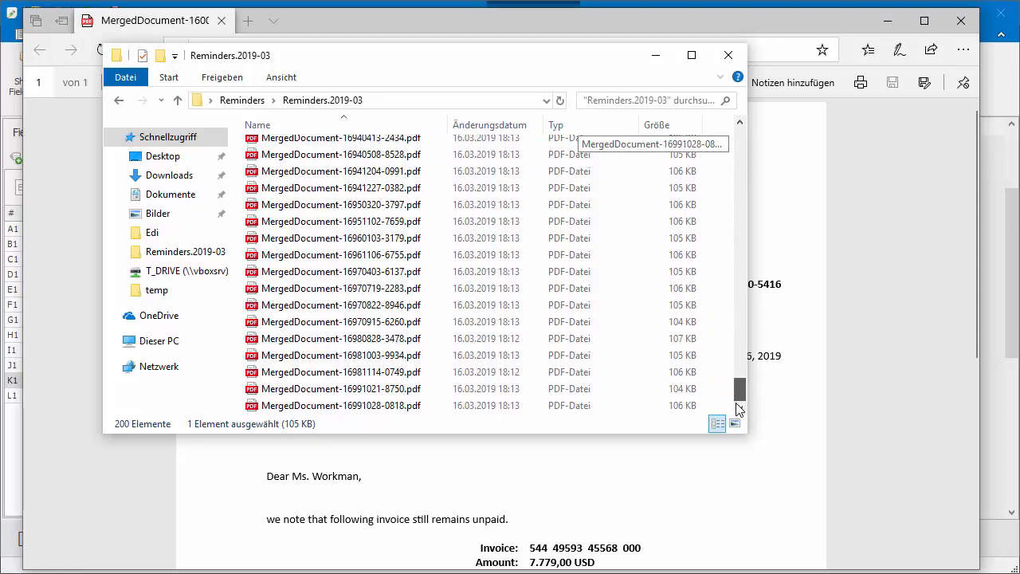
click(255, 409)
double_click(255, 408)
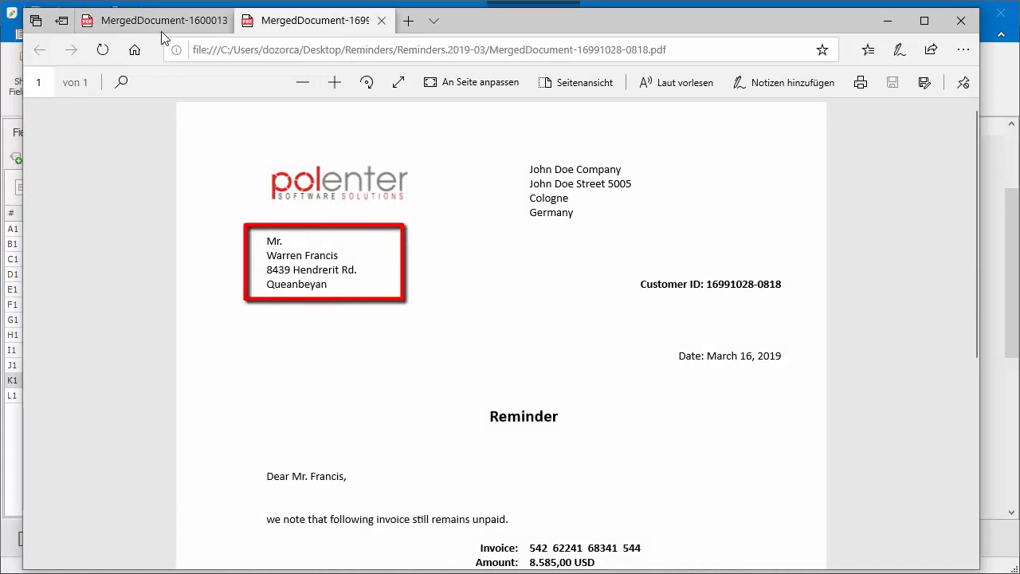
mouse_move(160, 21)
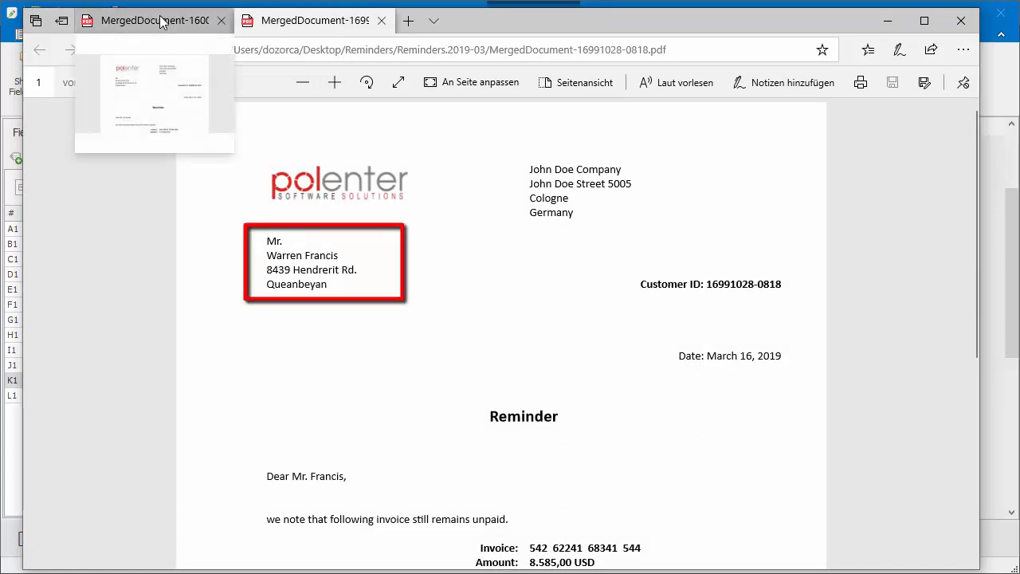
click(160, 21)
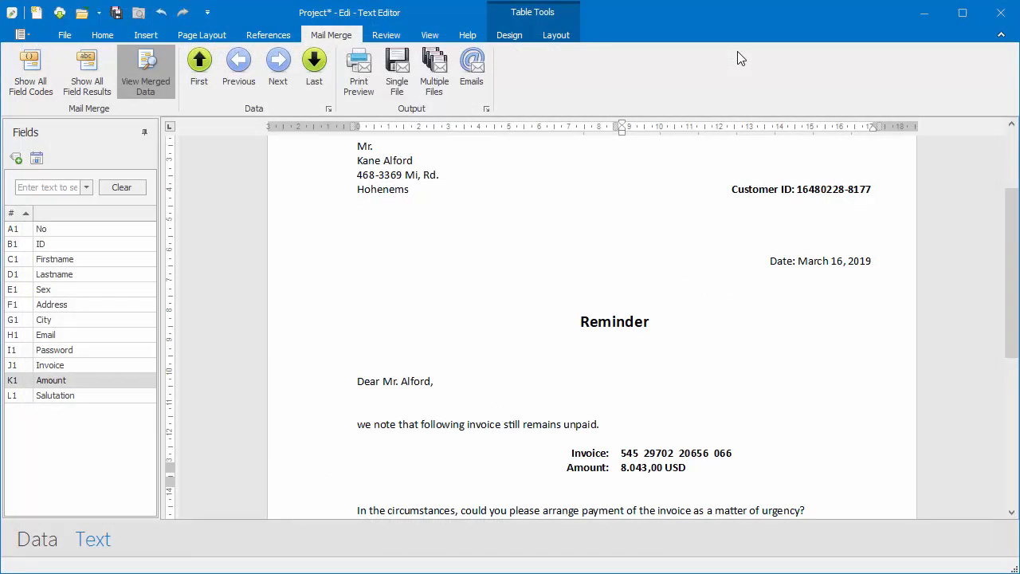
- Save the letter as Reminder.docx in the Reminders folder
click(473, 78)
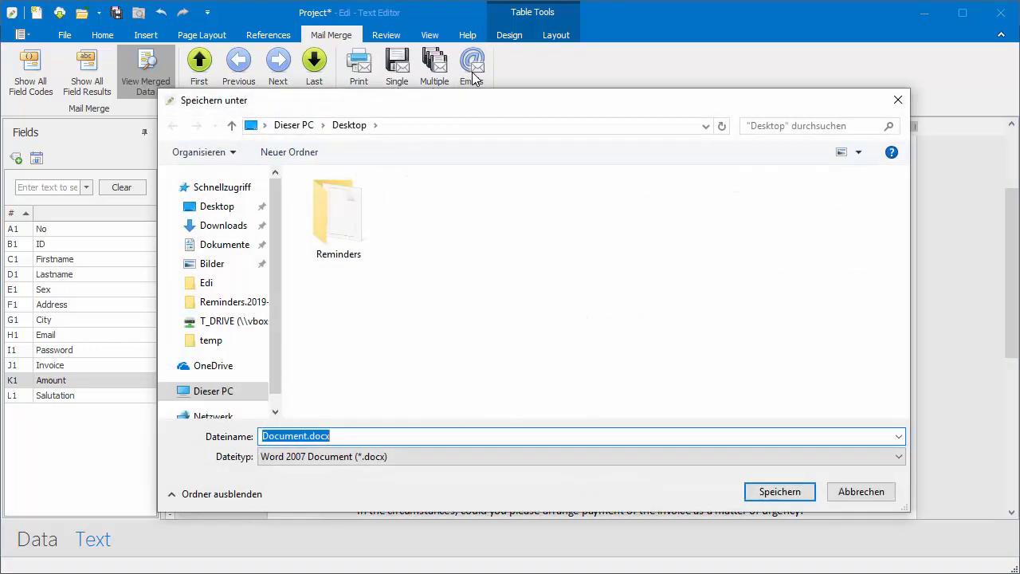
click(345, 221)
double_click(347, 226)
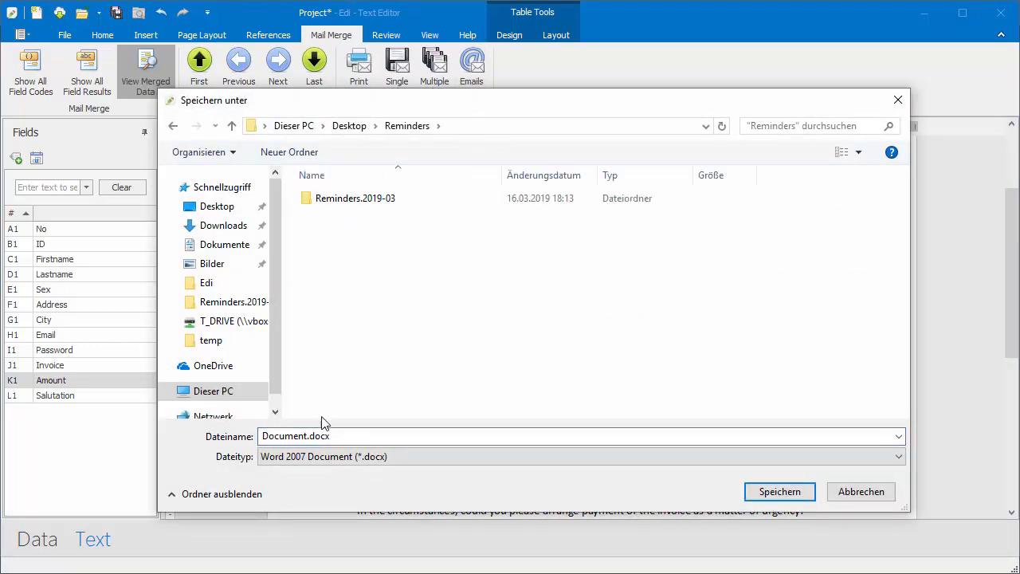
click(323, 437)
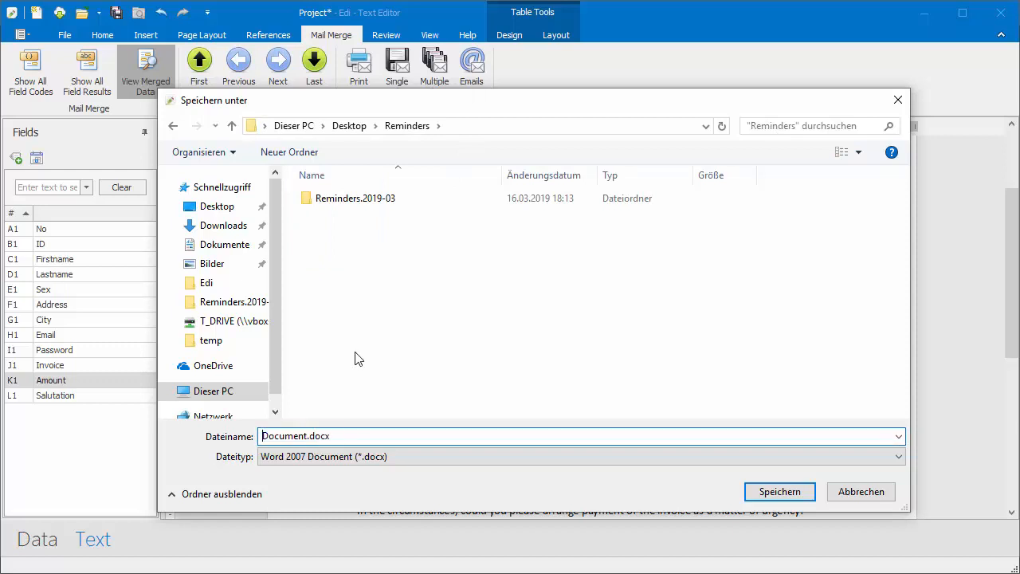
text(Reminder)
click(773, 492)
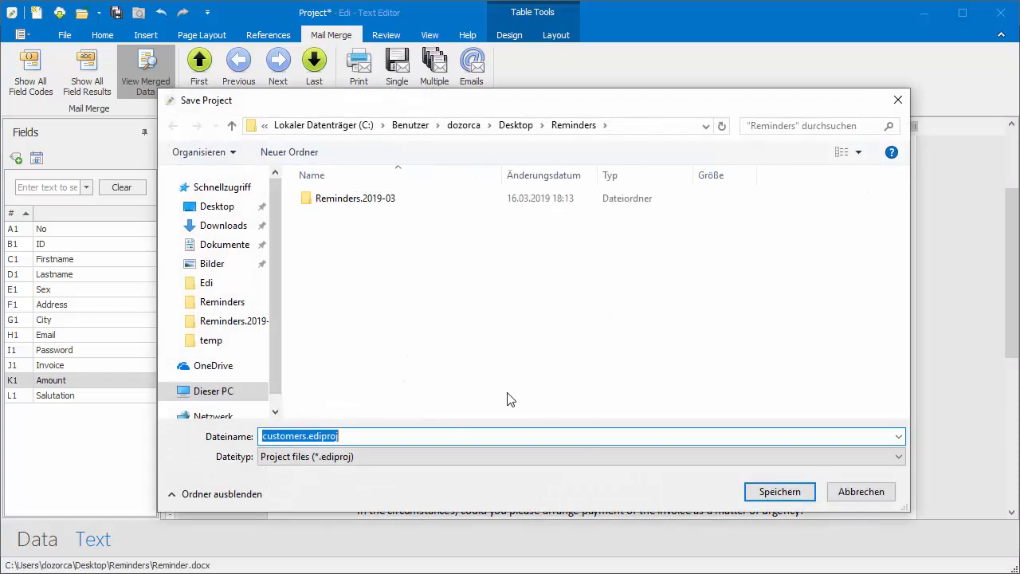
- Save the project as Reminder.ediproj in the same folder
click(306, 436)
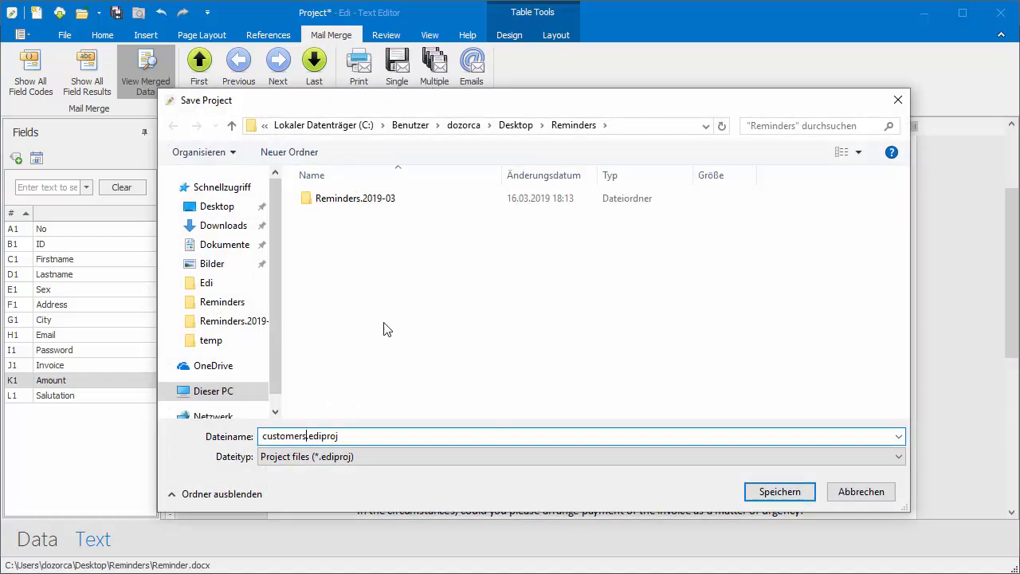
key(shift+Home)
text(Reminder)
click(773, 492)
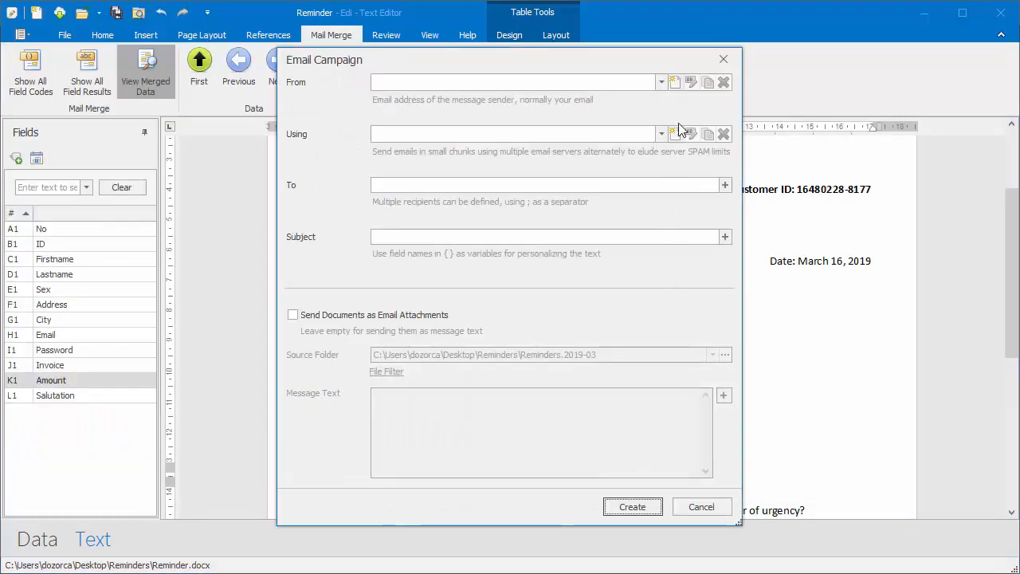
- Save a new campaign sender with the company's info e-mail address and a display name
click(674, 83)
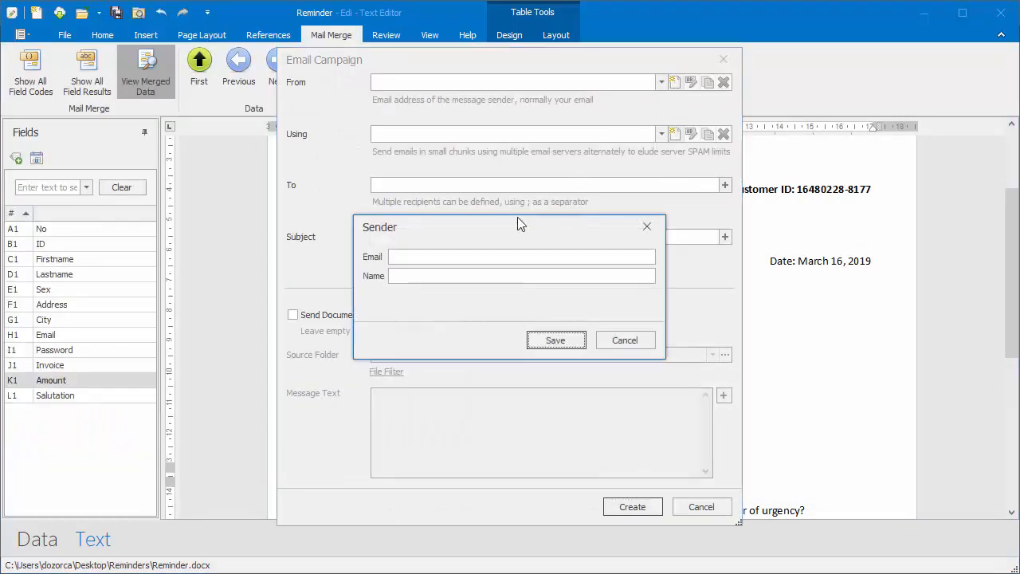
click(457, 258)
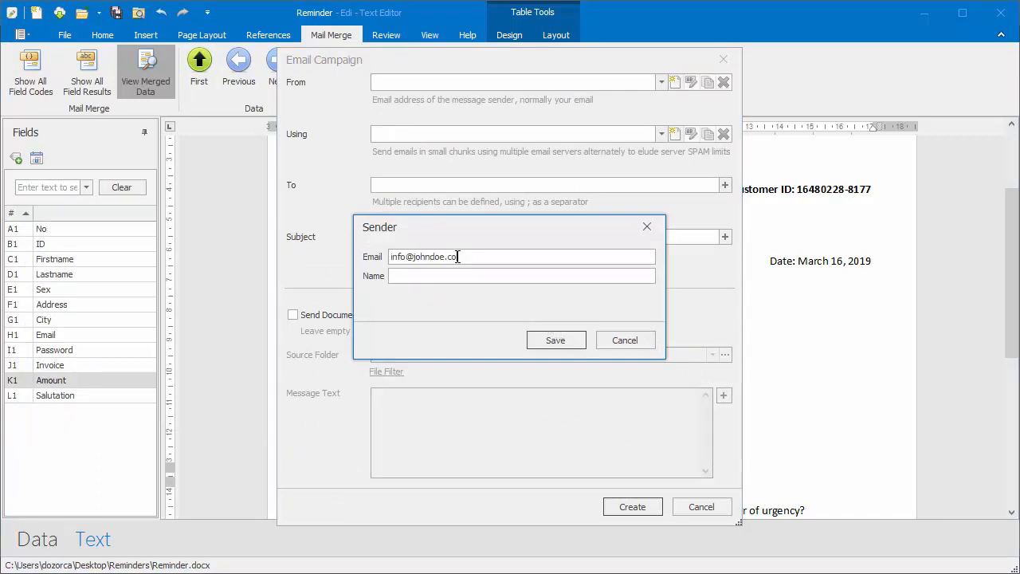
text(John Doe)
click(545, 341)
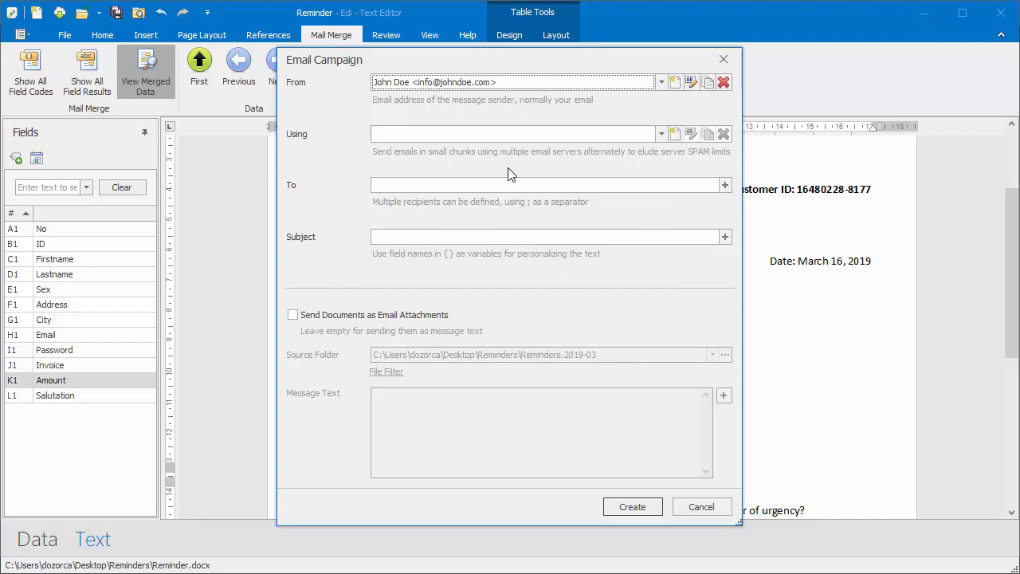
click(674, 133)
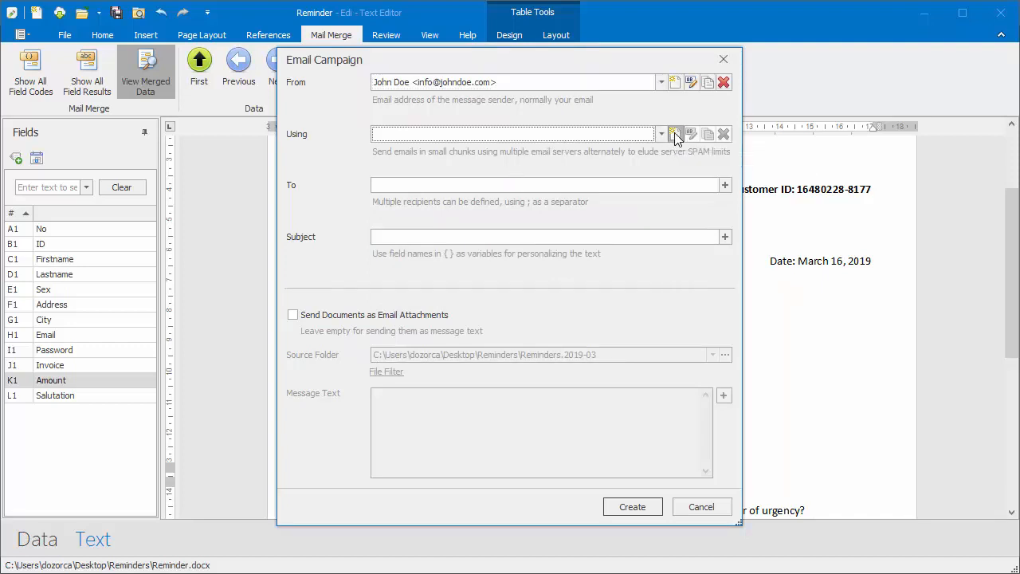
- Save an SMTP server named 'Server 1' with its host, port 25 and pasted login username
click(391, 187)
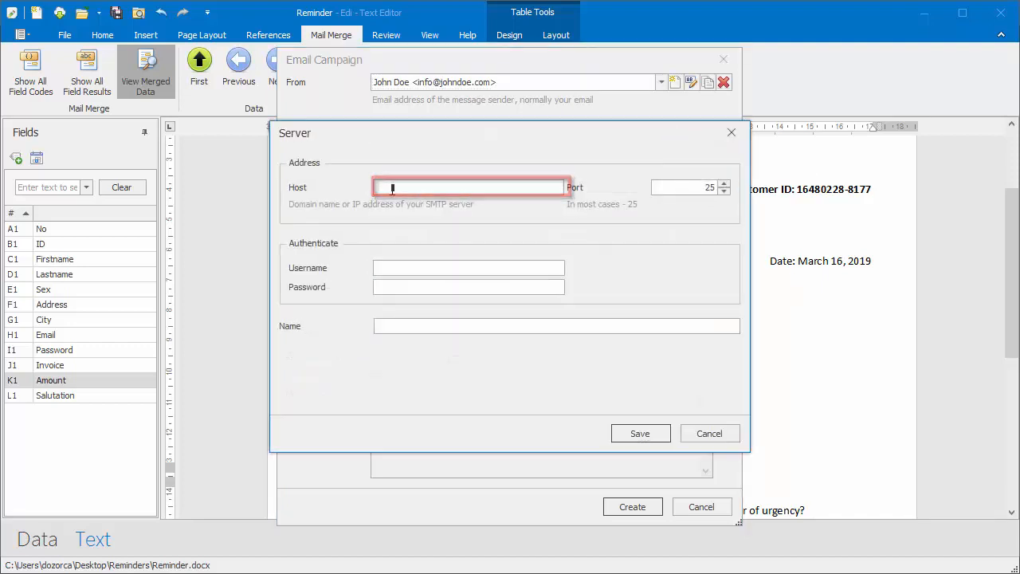
text(w...pe.de)
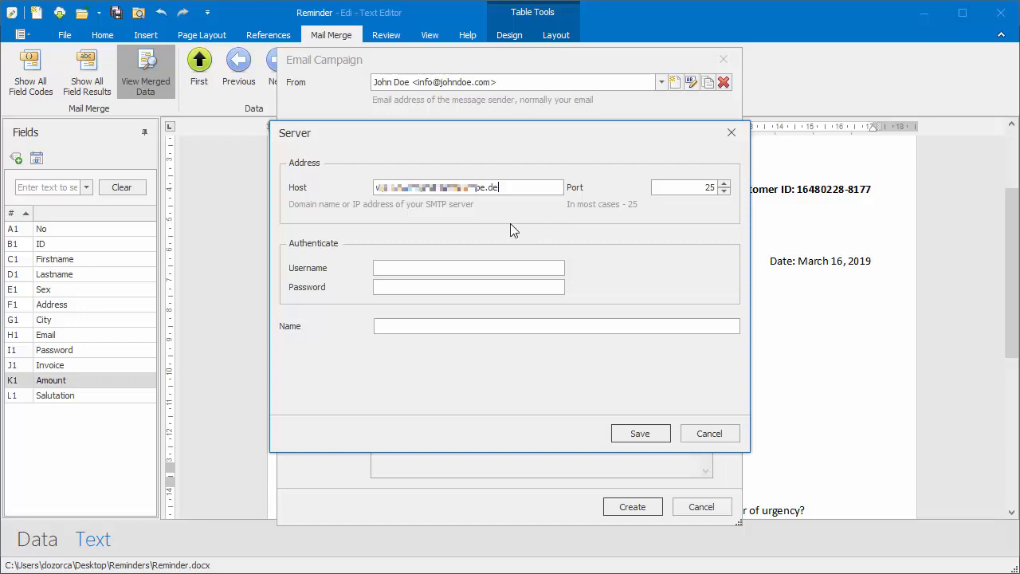
click(379, 268)
key(ctrl+v)
key(ctrl+v)
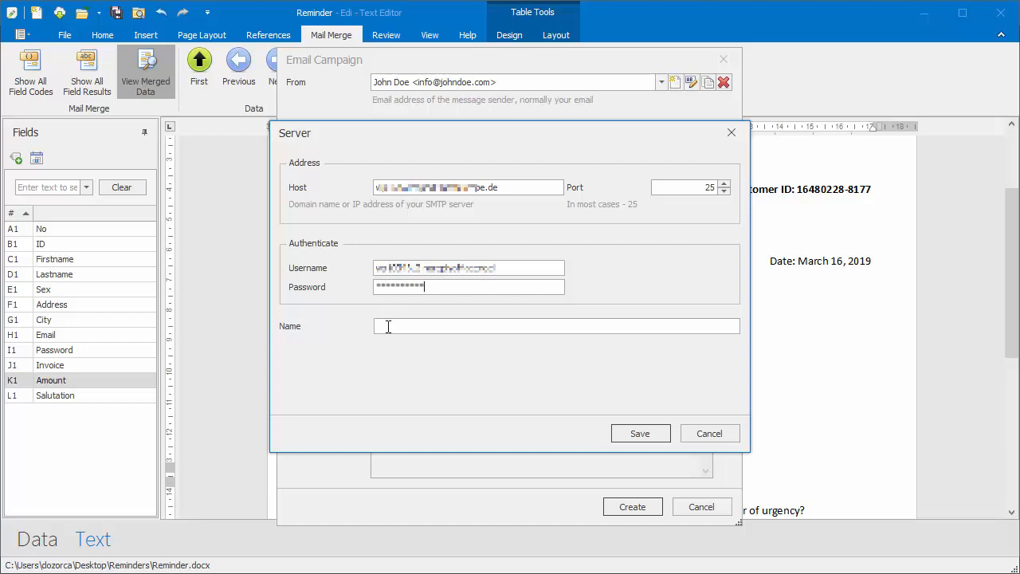
text(Server 1)
click(633, 434)
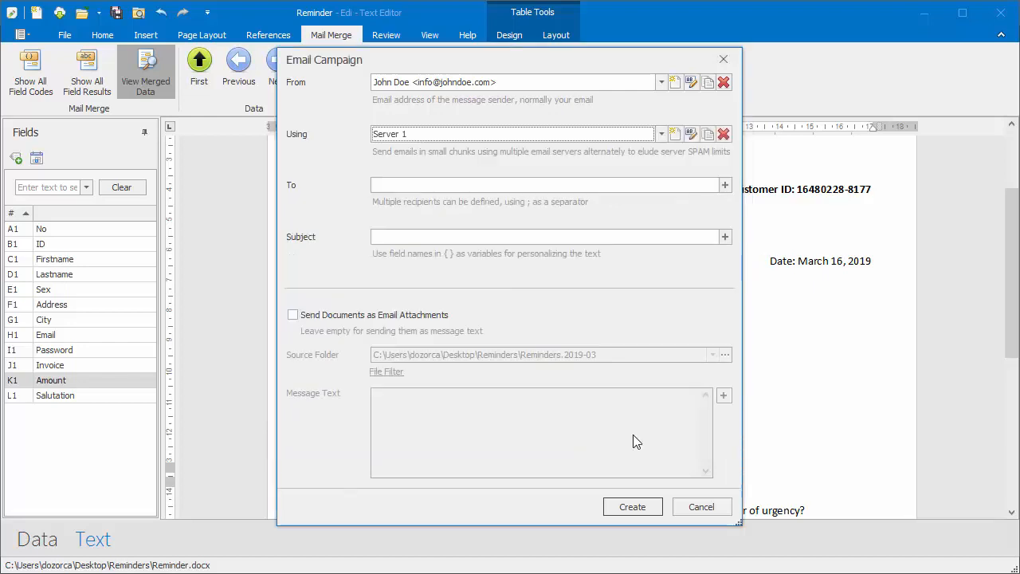
- Add a campaign recipient whose address is the {Email} merge field
click(696, 186)
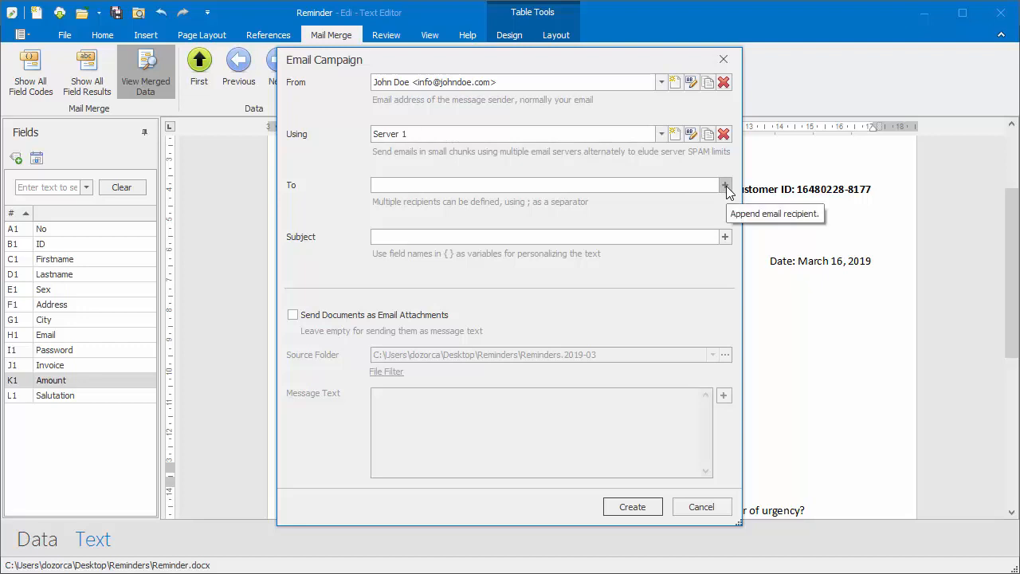
click(726, 185)
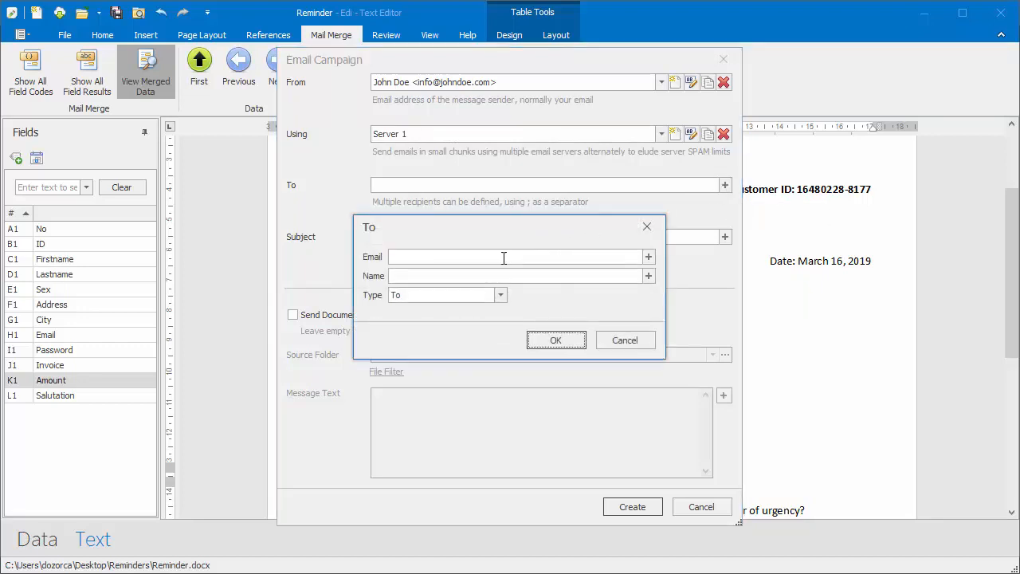
click(648, 257)
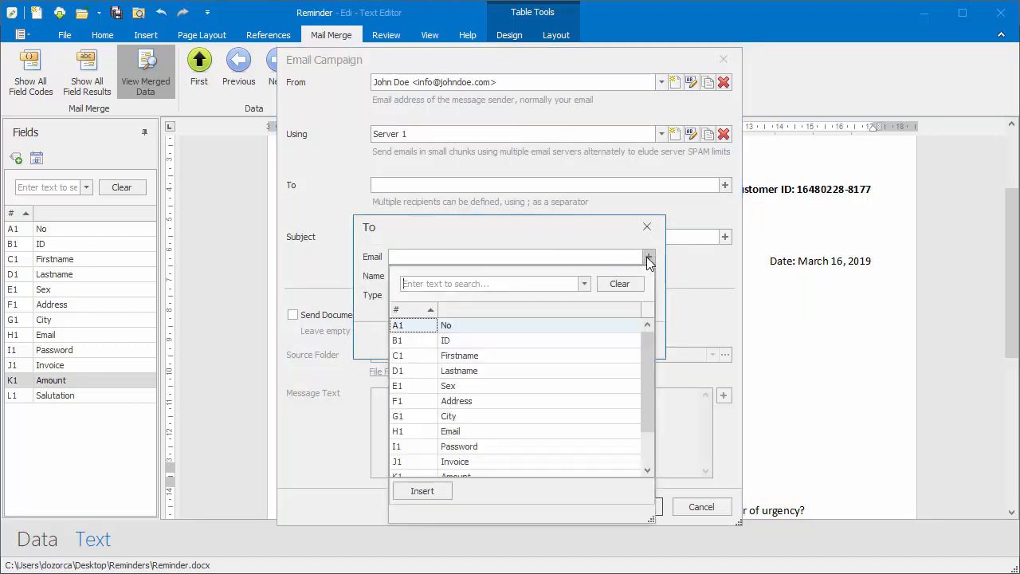
text(email)
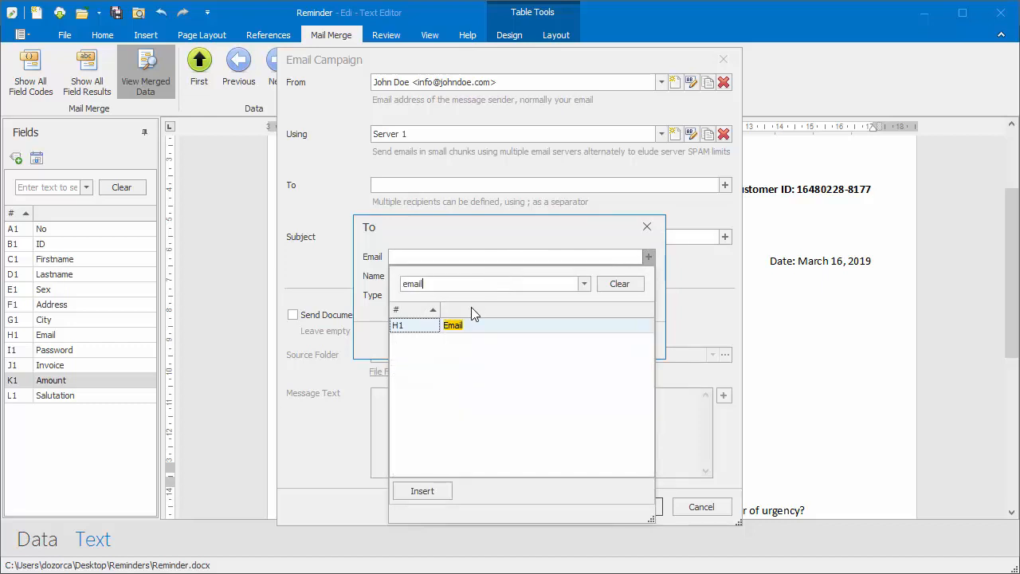
click(469, 329)
click(422, 491)
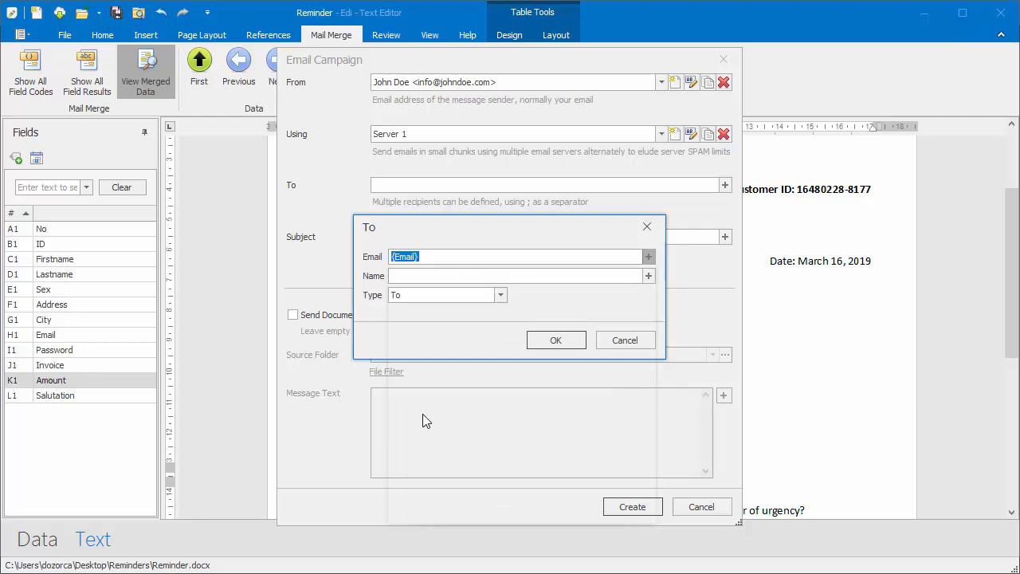
- Set the recipient name to {Firstname} {Lastname}, keep type To, and confirm
click(413, 277)
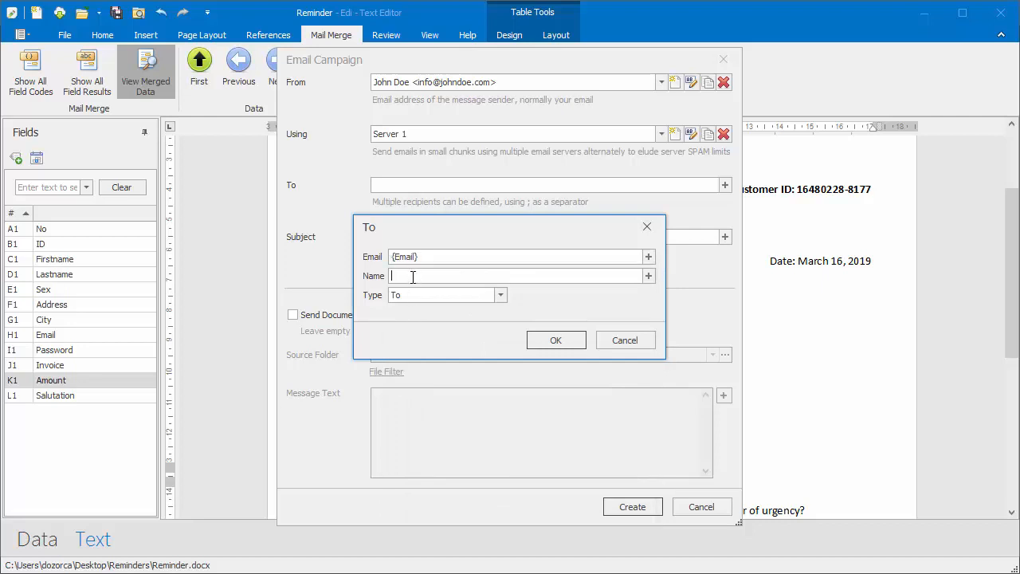
click(649, 276)
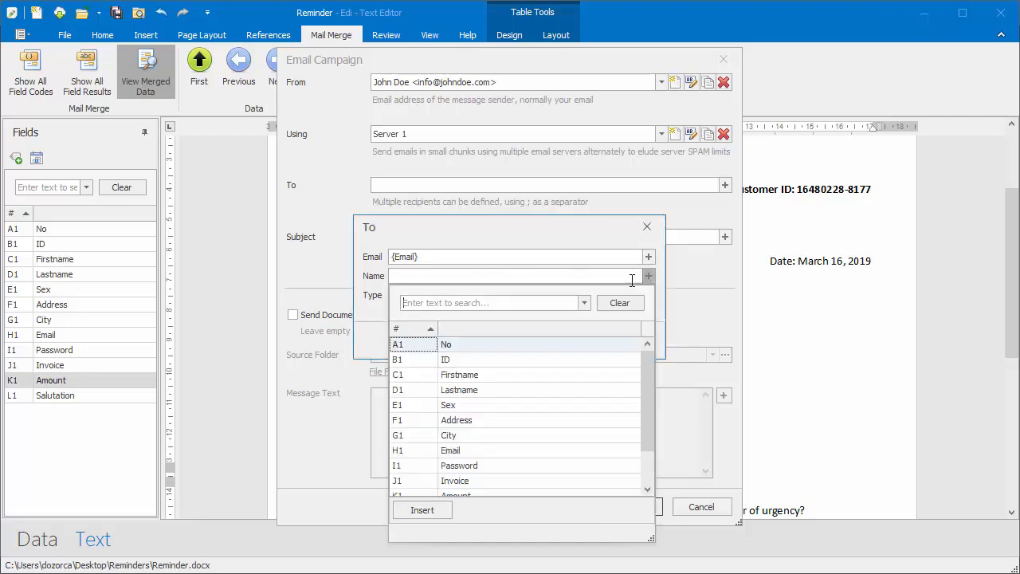
click(457, 376)
click(422, 510)
click(475, 277)
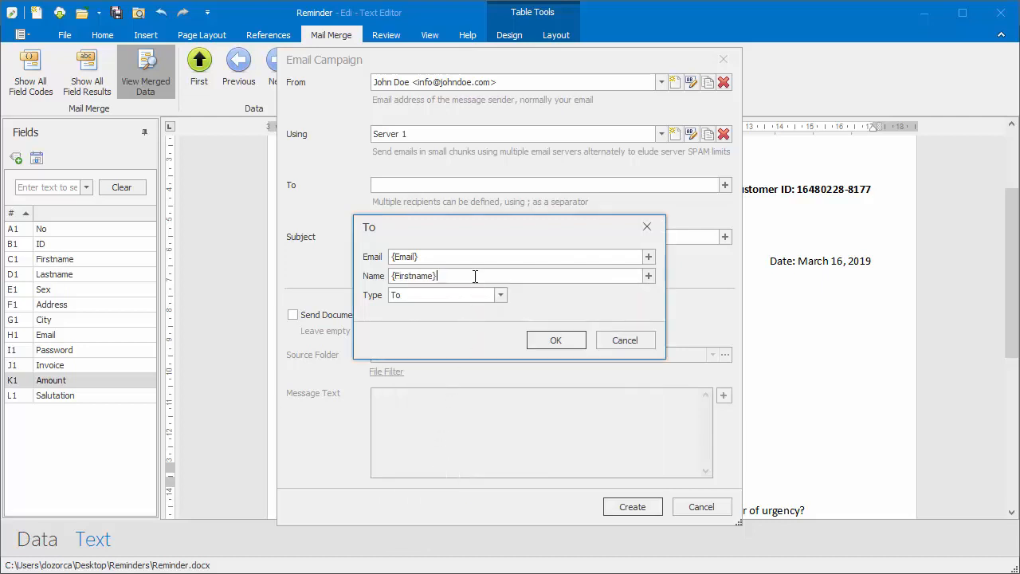
click(649, 276)
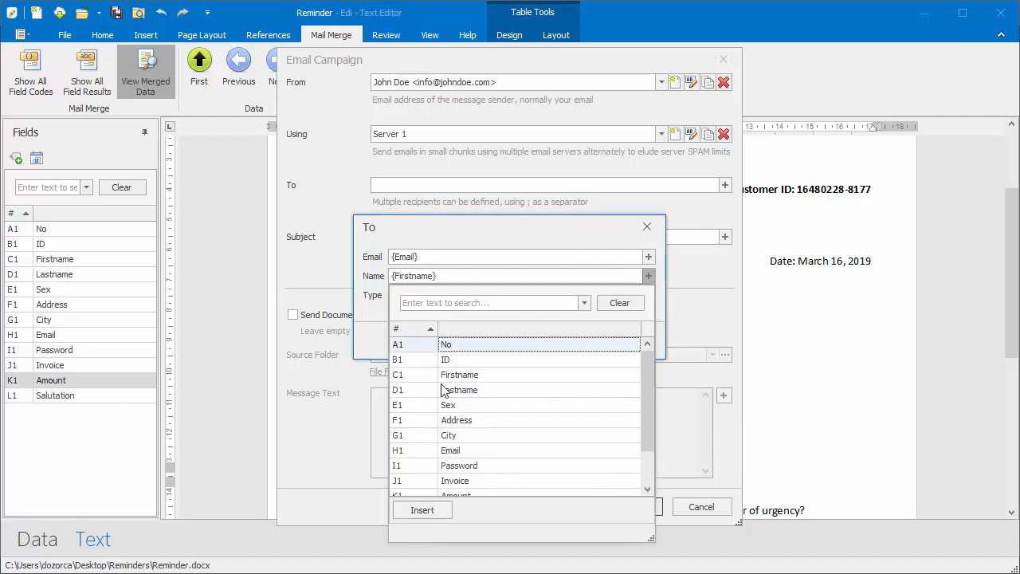
click(472, 390)
click(422, 511)
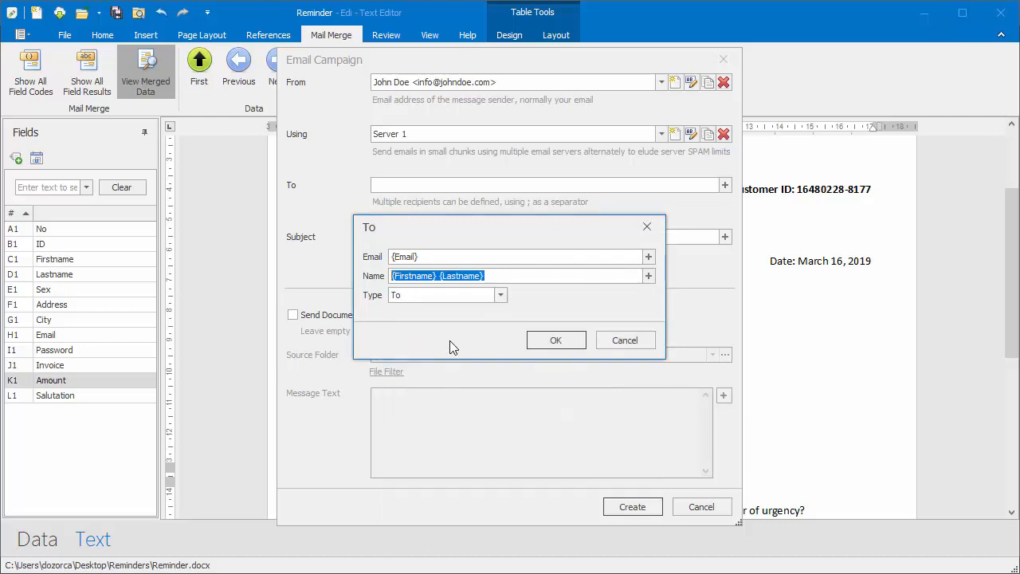
click(503, 294)
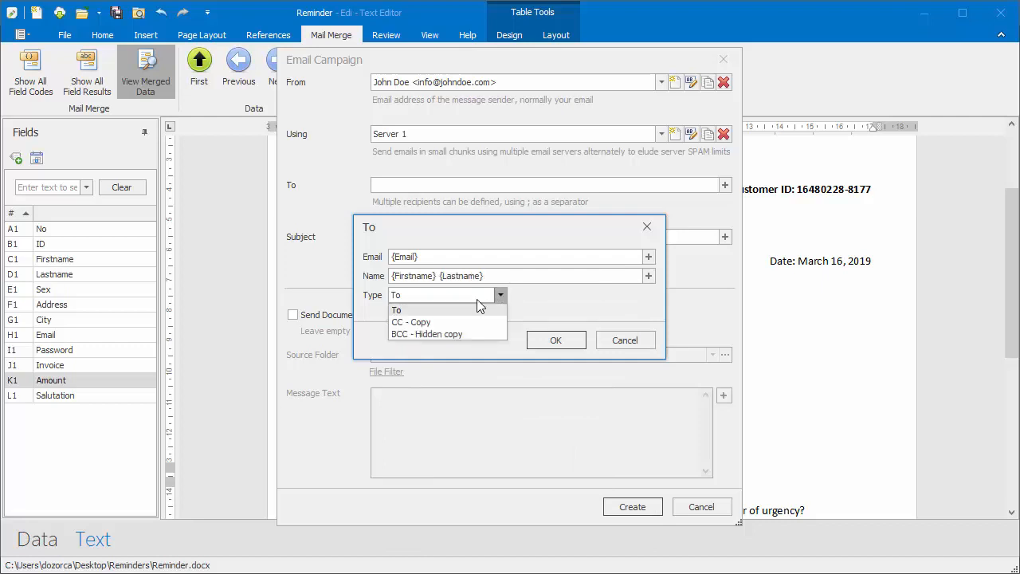
click(439, 311)
click(549, 341)
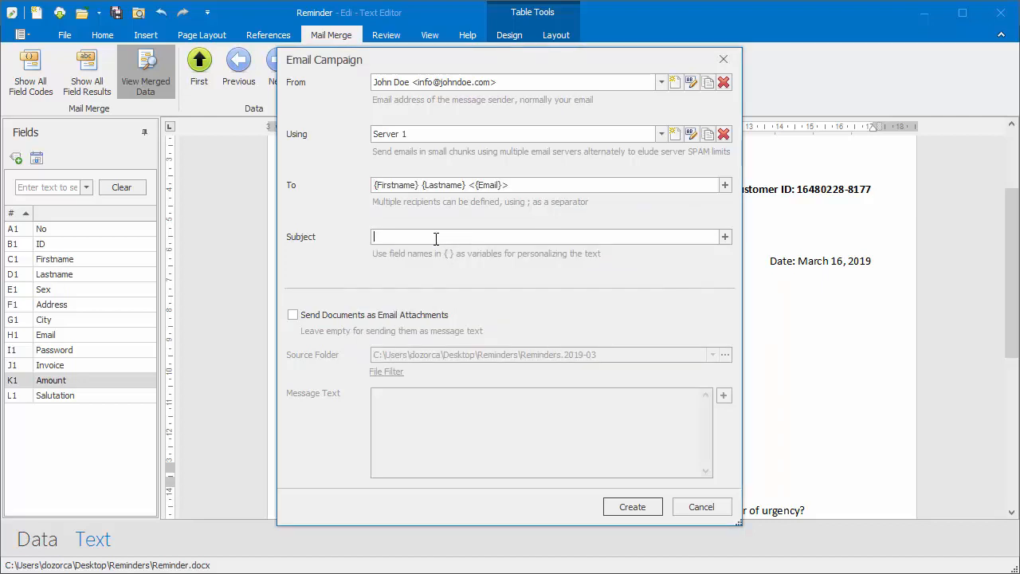
- Set the subject to 'Reminder, Invoice {Invoice}' and send documents as email attachments
text(Reminder, Invoice)
click(725, 238)
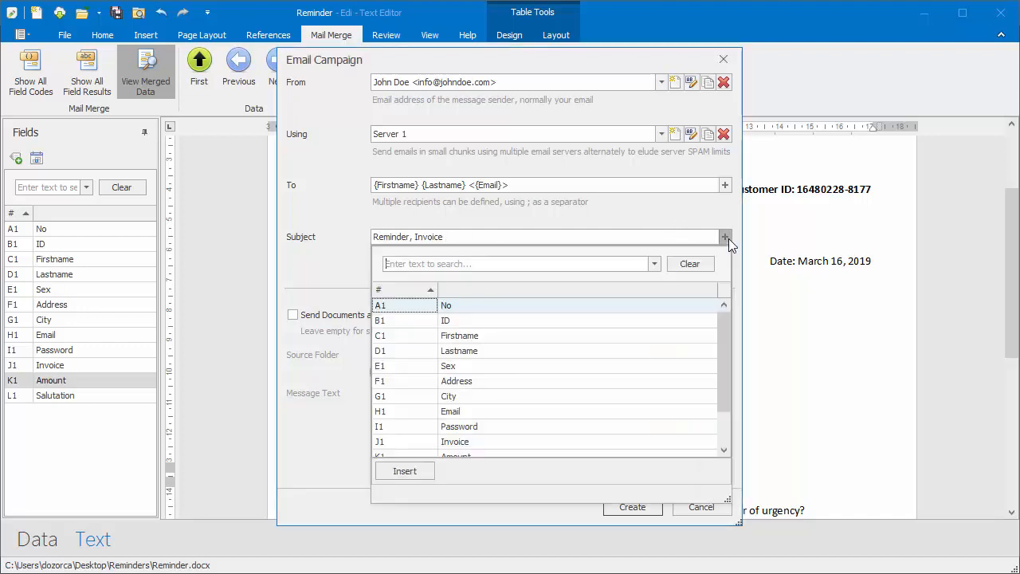
click(464, 264)
text(invoic)
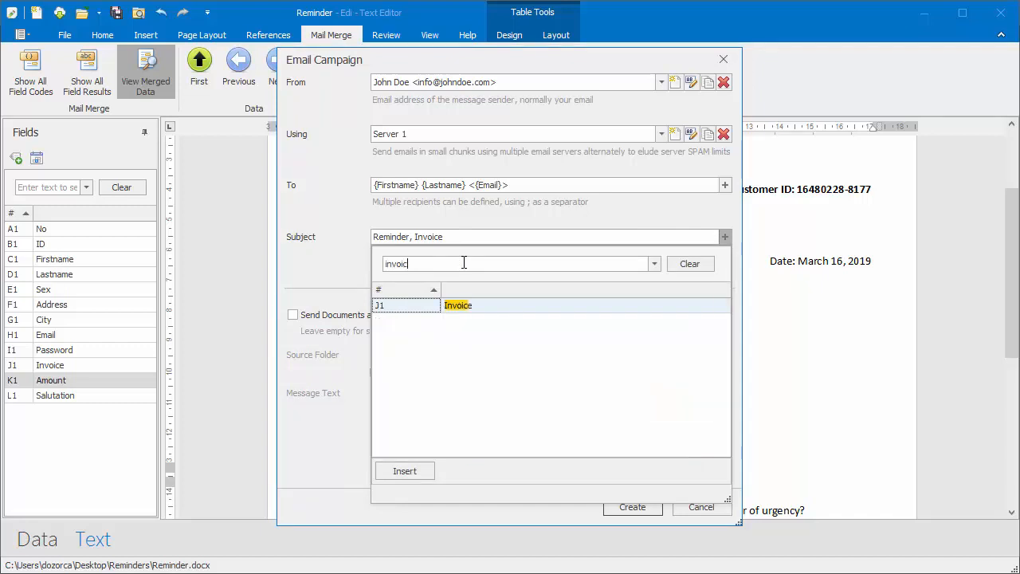
click(463, 308)
click(404, 471)
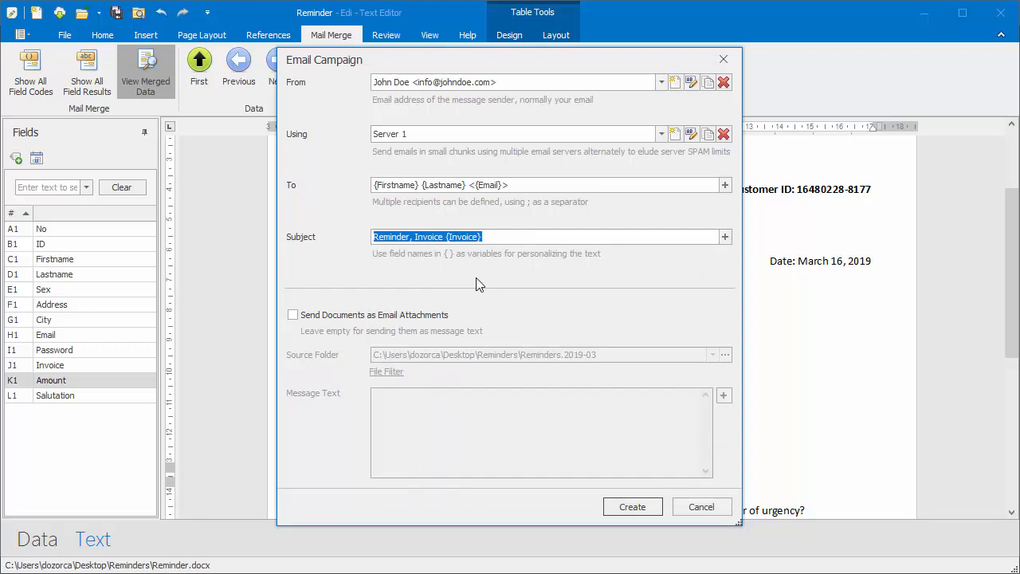
click(293, 316)
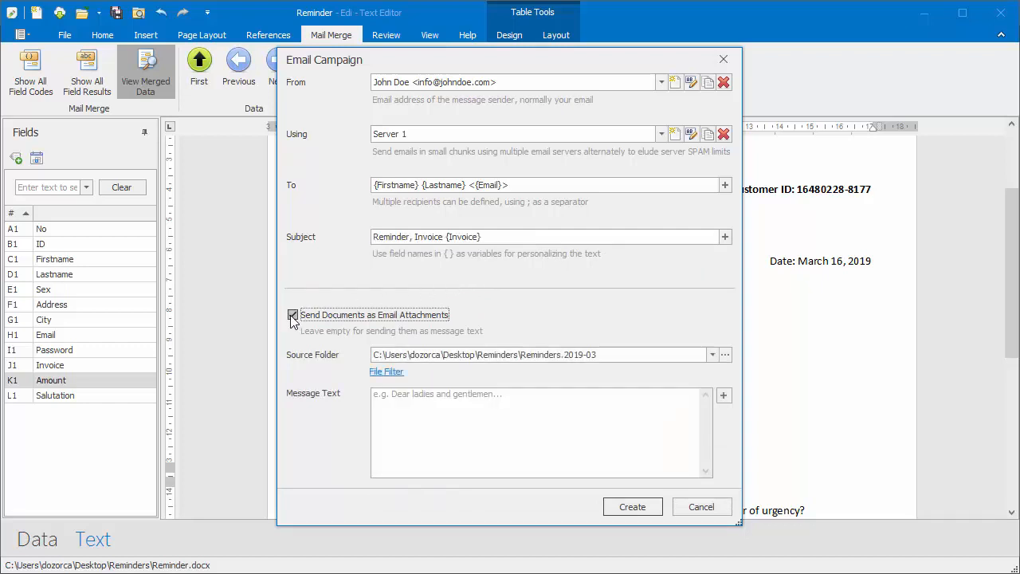
- Open the message with the greeting 'Dear {Salutation} {Lastname},'
click(443, 403)
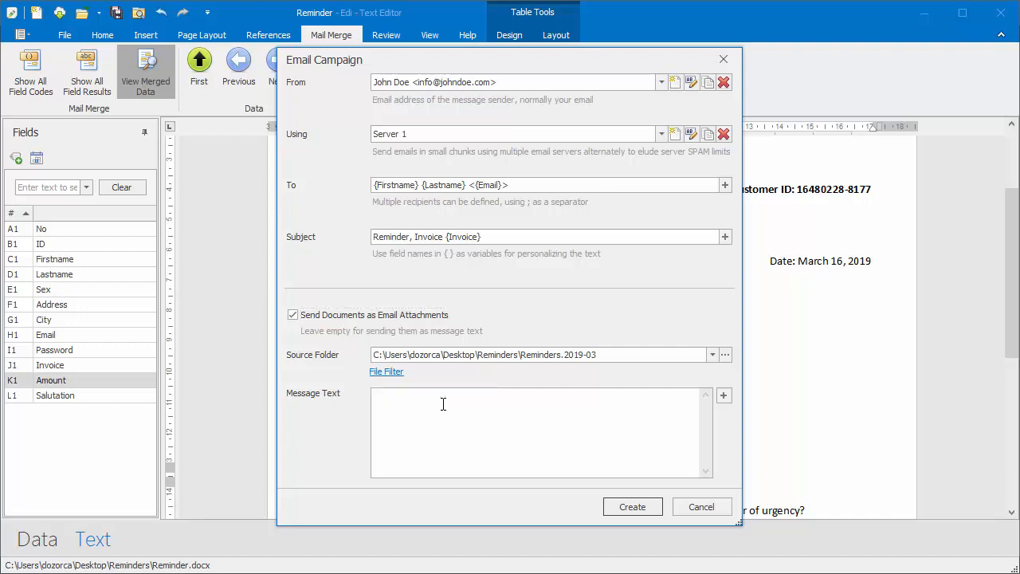
text(Dear)
click(724, 395)
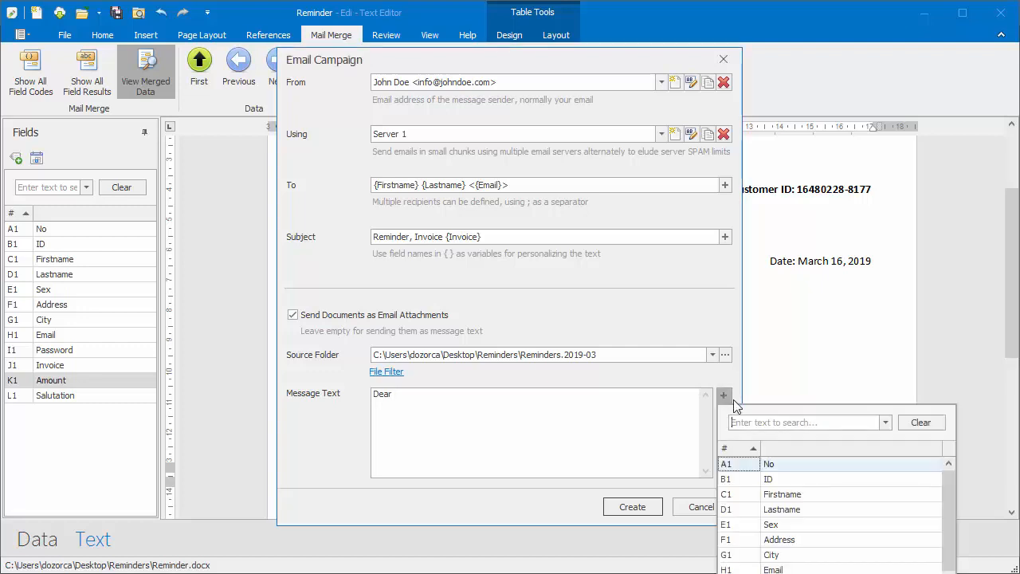
click(768, 422)
text(salut)
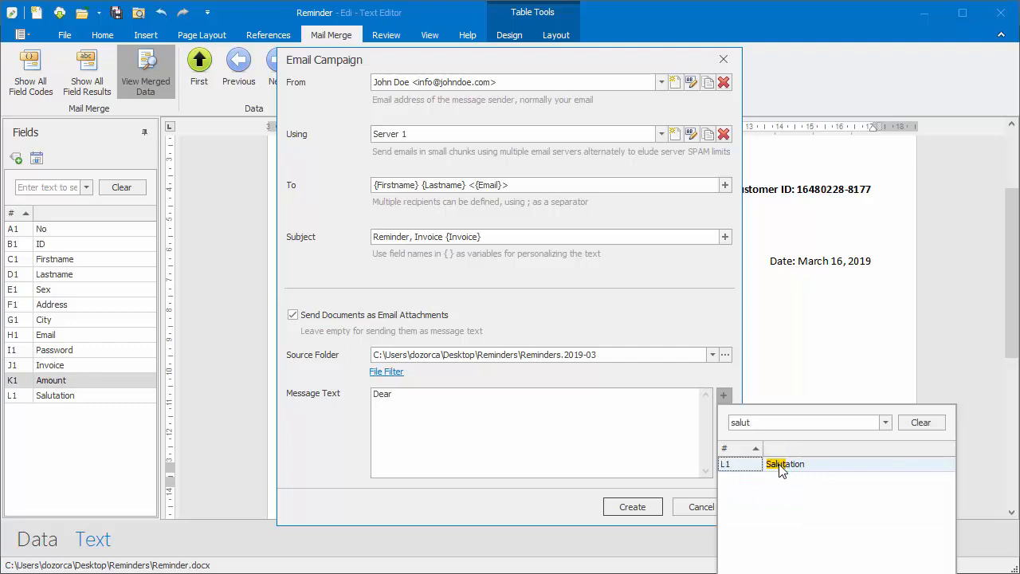
double_click(783, 465)
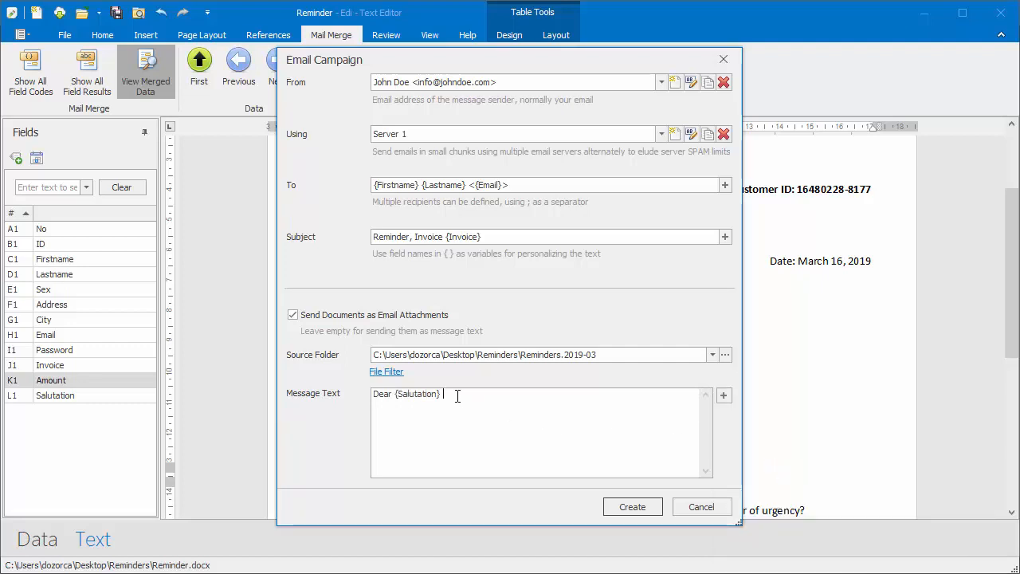
click(723, 395)
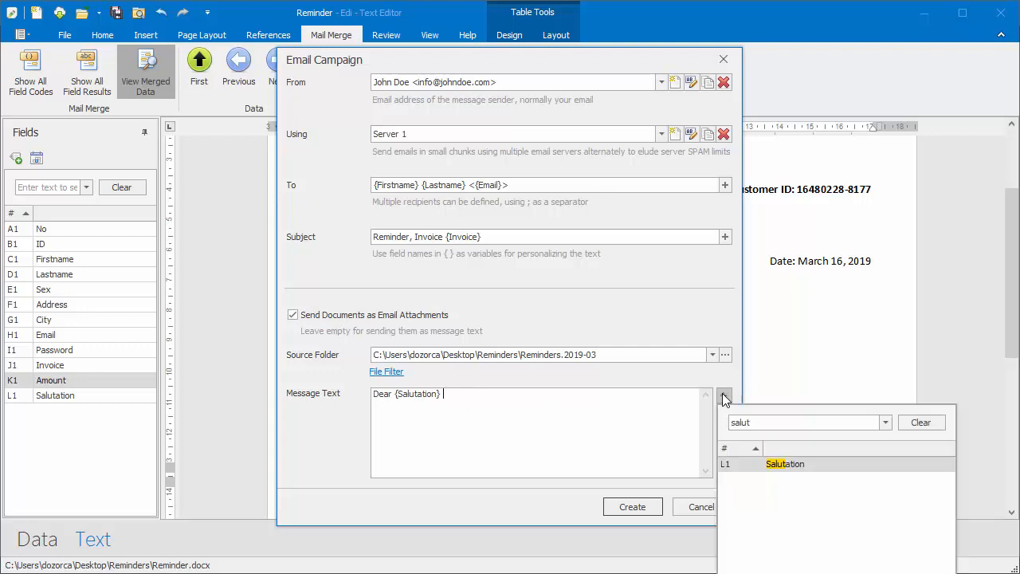
double_click(762, 424)
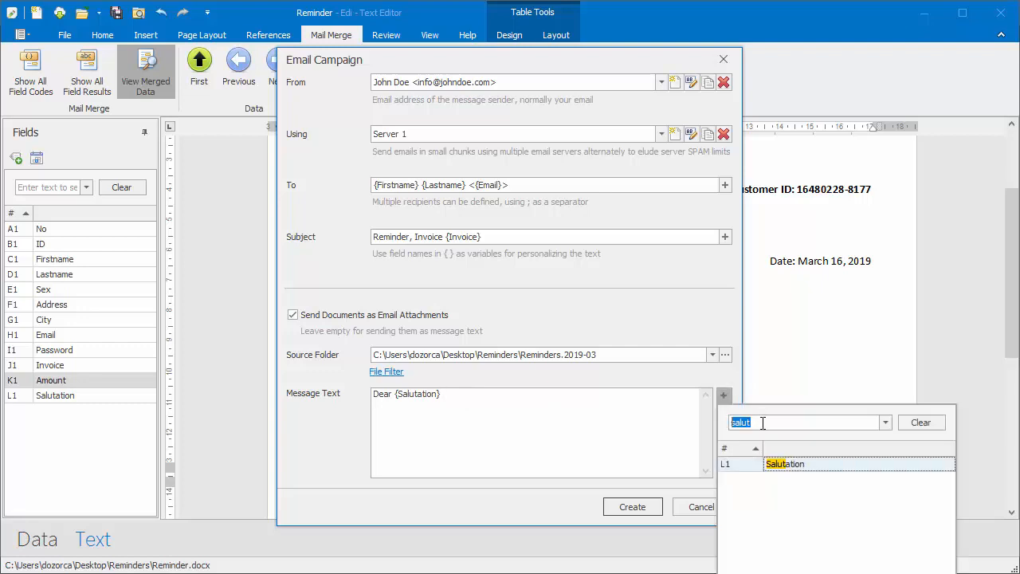
text(name)
click(798, 480)
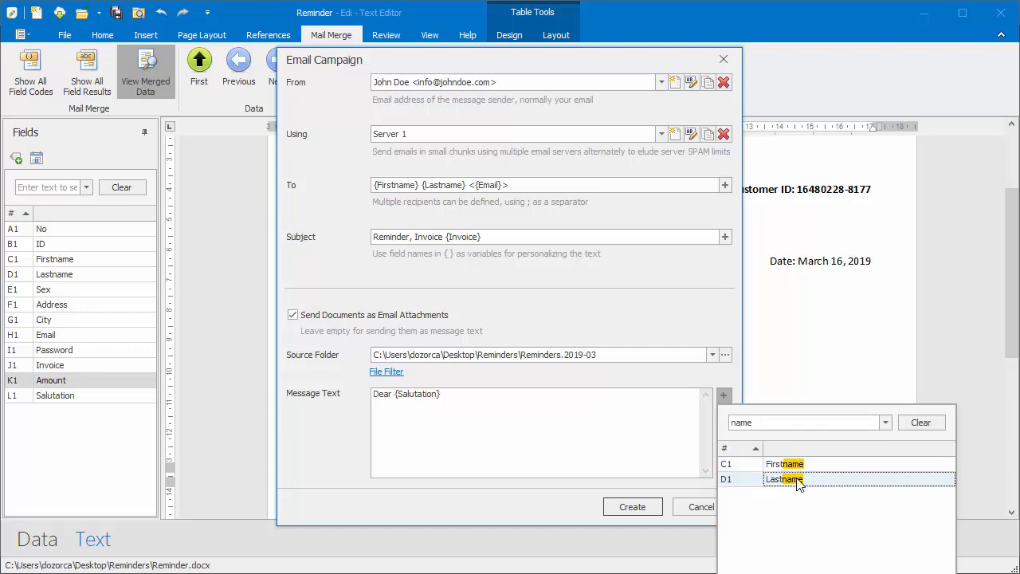
double_click(798, 480)
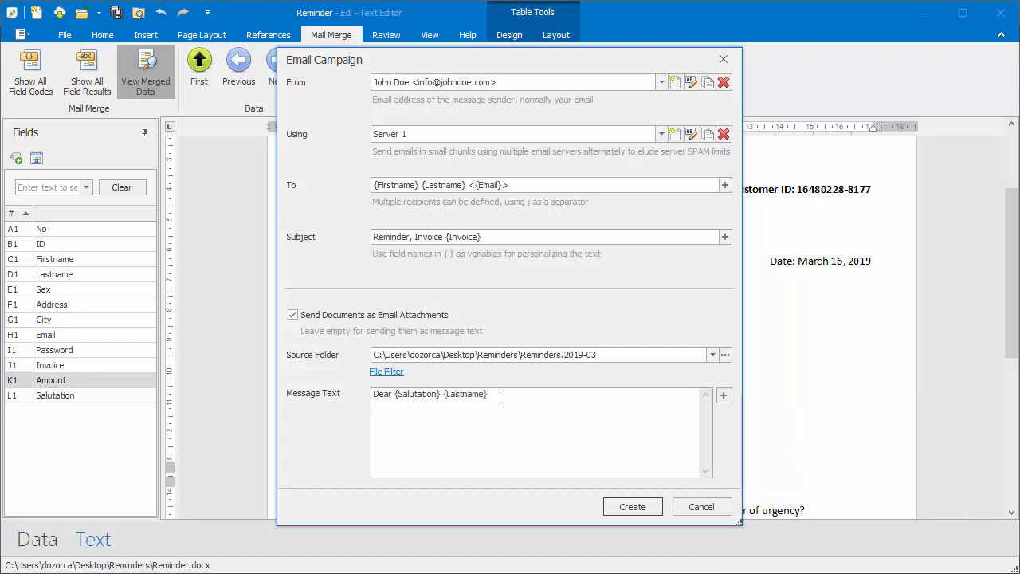
text(,)
key(Return)
key(Return)
- Add 'please refer to the attached PDF file for details concerning your invoice {Invoice}.'
text(please refer to the attached PDF file for deta)
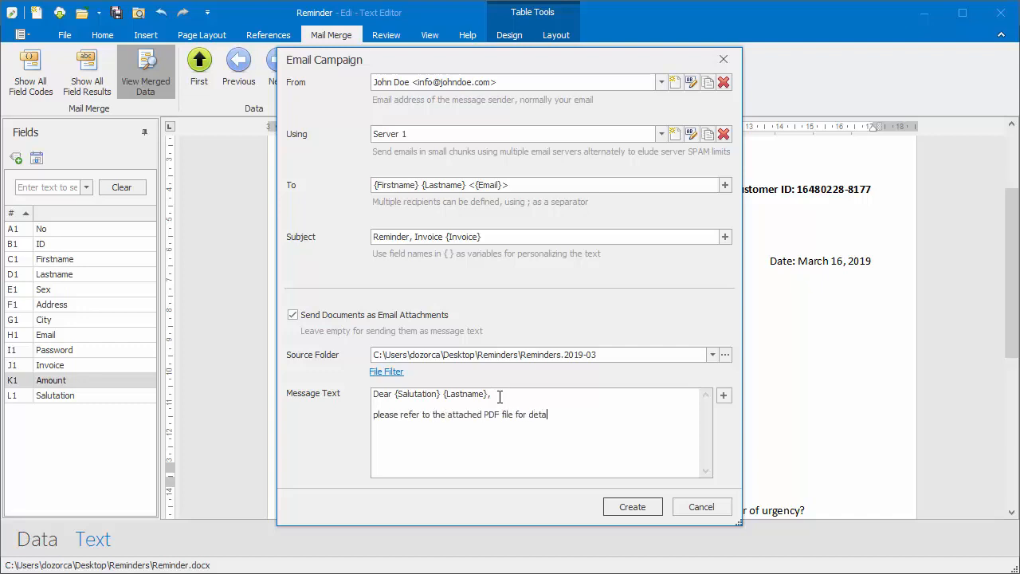
text(ils concerning your invoice)
click(725, 396)
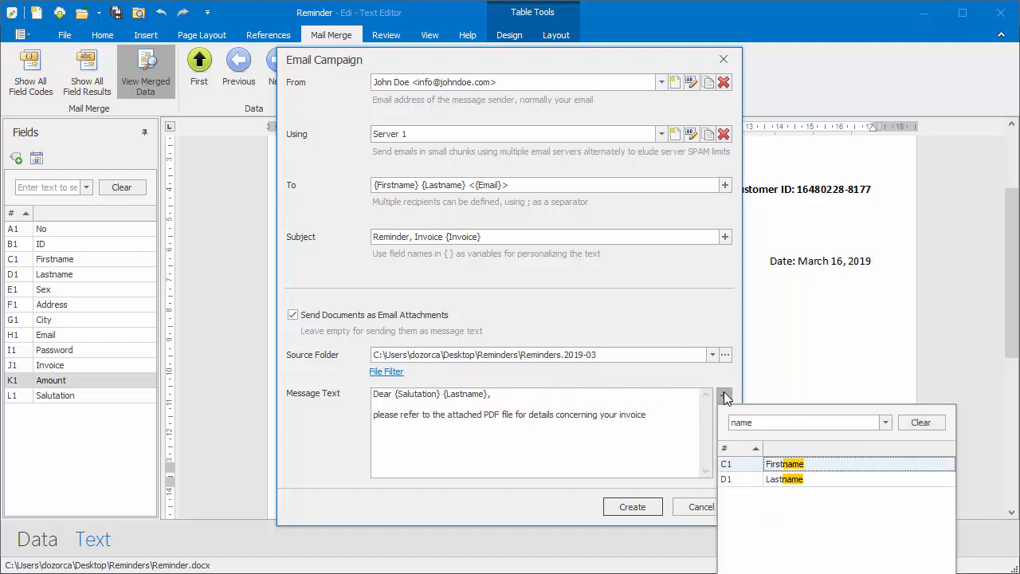
double_click(758, 425)
text(invoic)
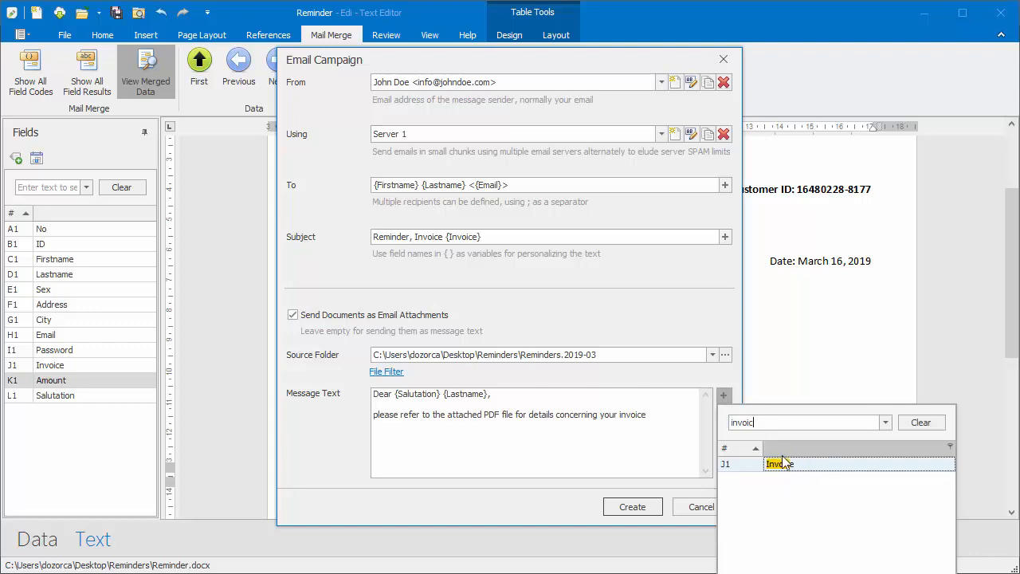
double_click(781, 464)
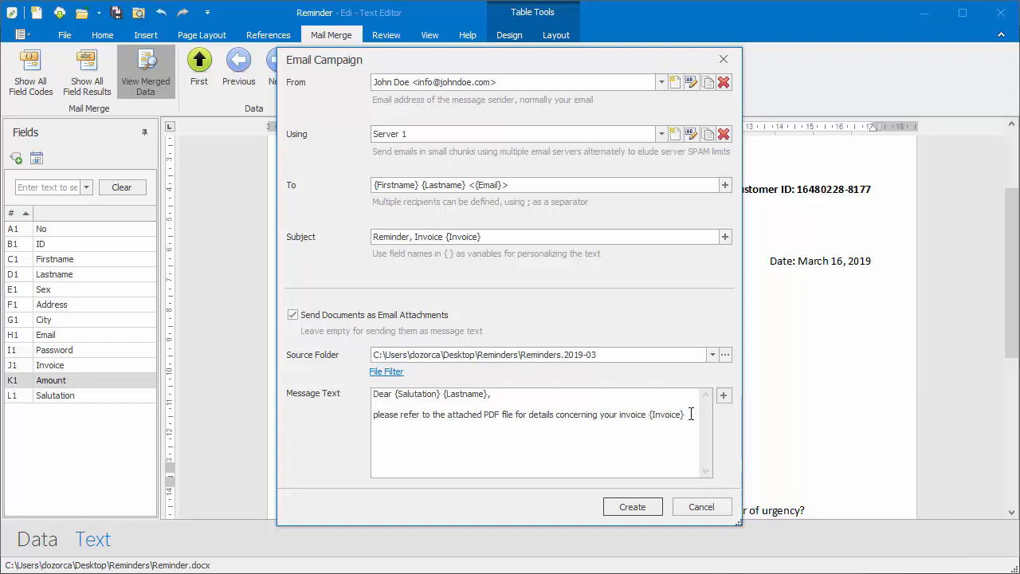
text(.)
- Close the message with 'Kind regards' and the sender's name on the next line
key(Return)
key(Return)
key(Return)
text(Kind regards)
key(Return)
text(Your John Doe)
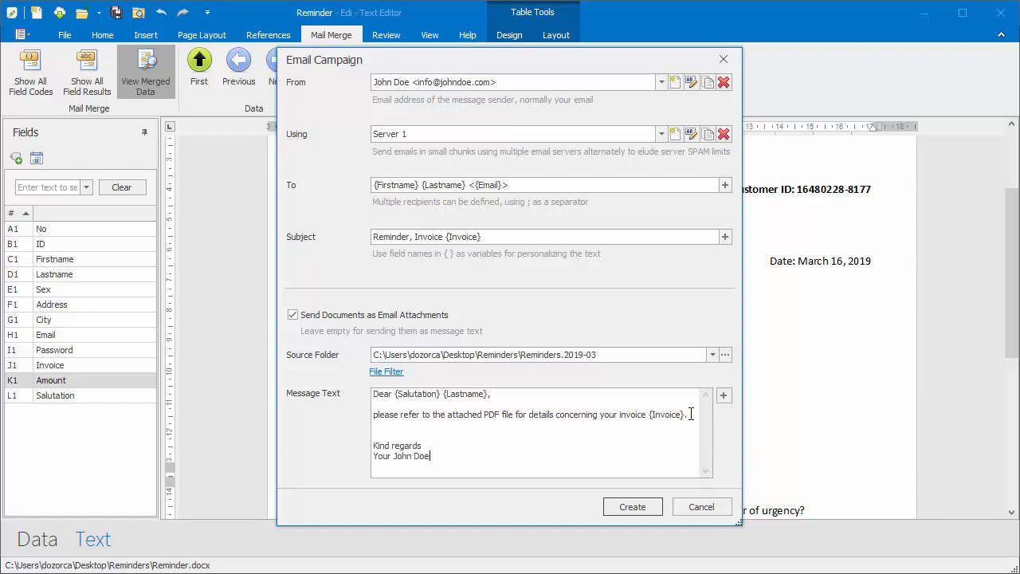
- Create the campaign emails and send a test email to the company's own address
click(629, 507)
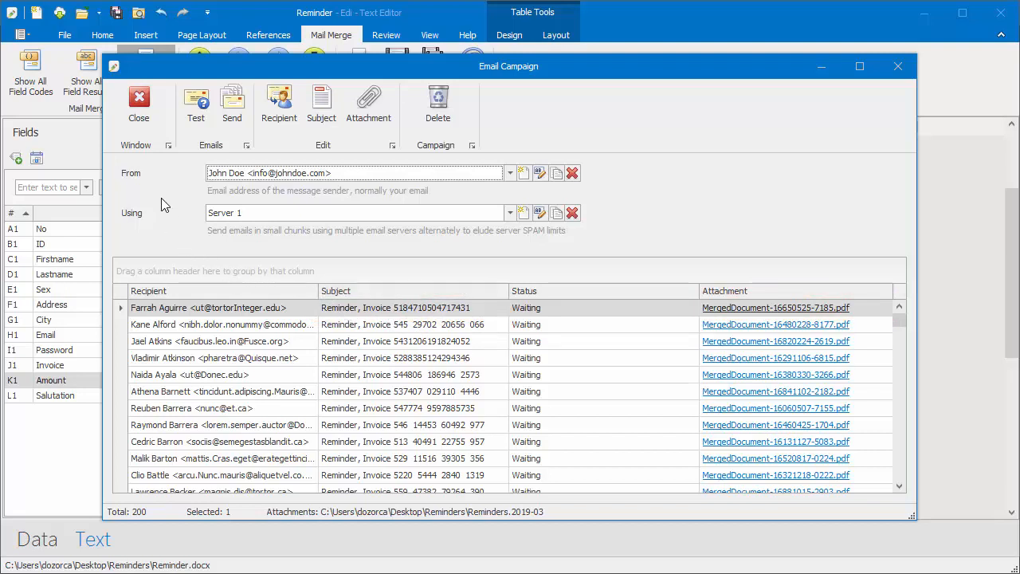
click(187, 116)
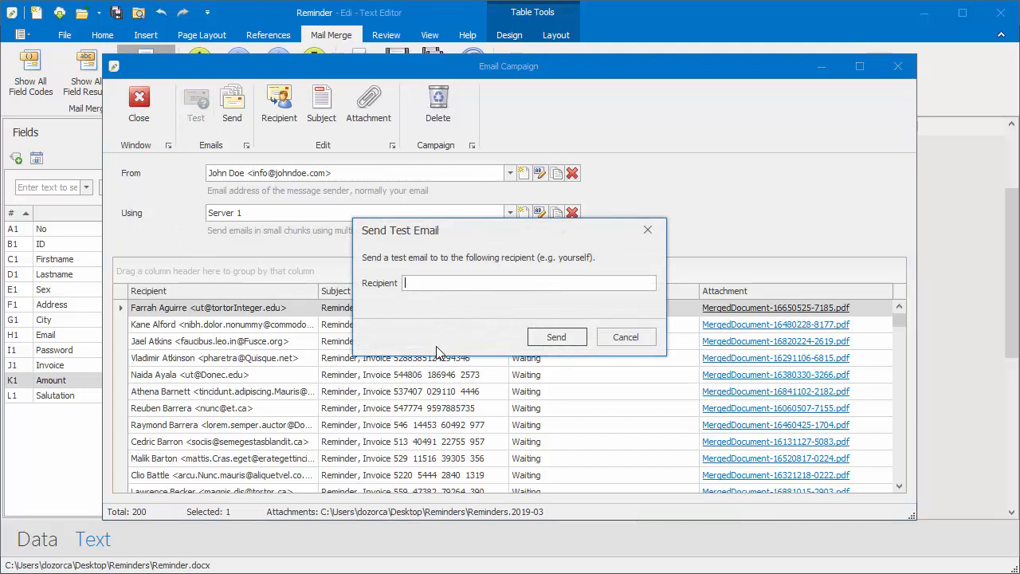
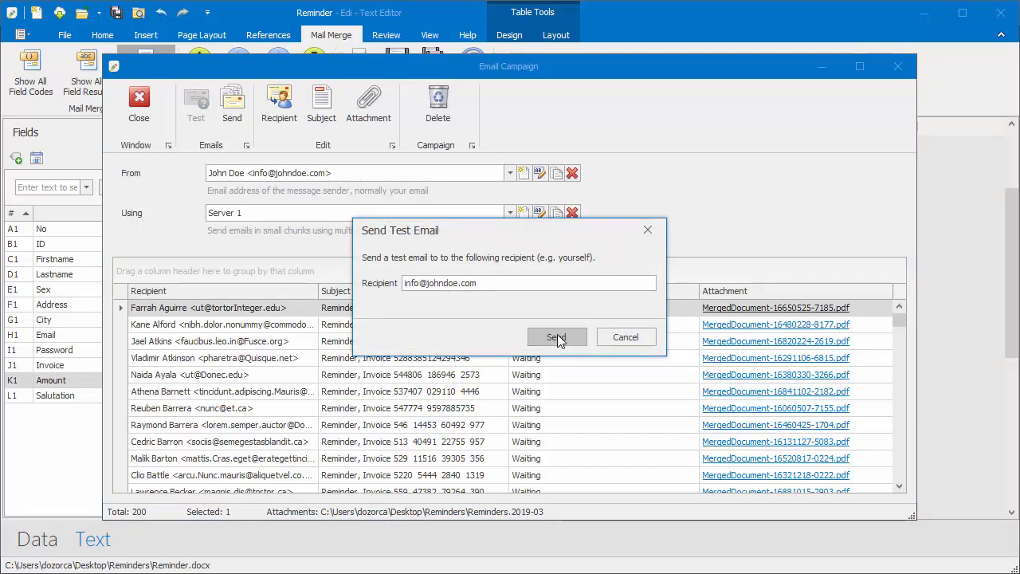
click(558, 334)
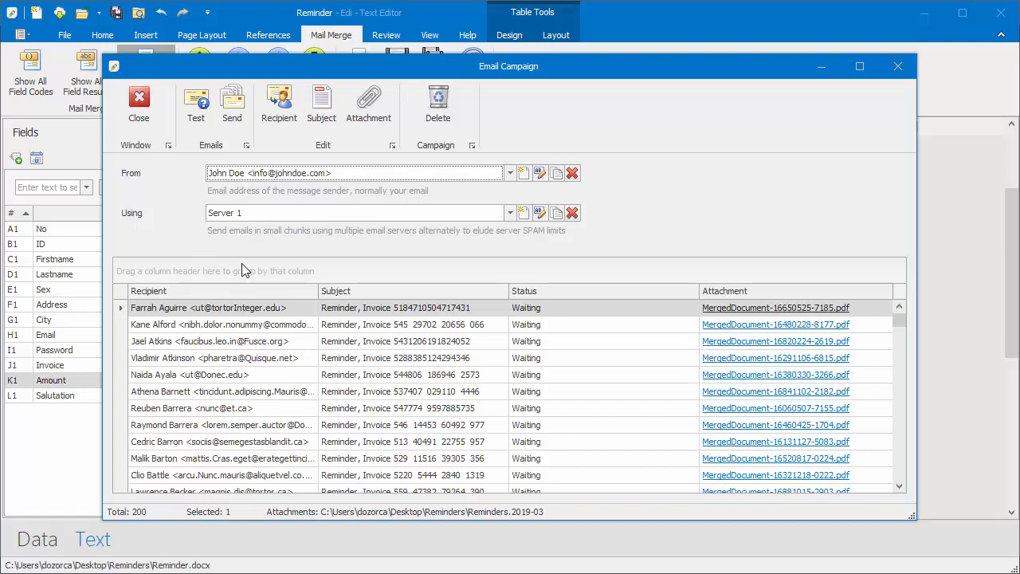
- Choose sending to all 200 visible recipients, then cancel to leave them waiting
click(232, 112)
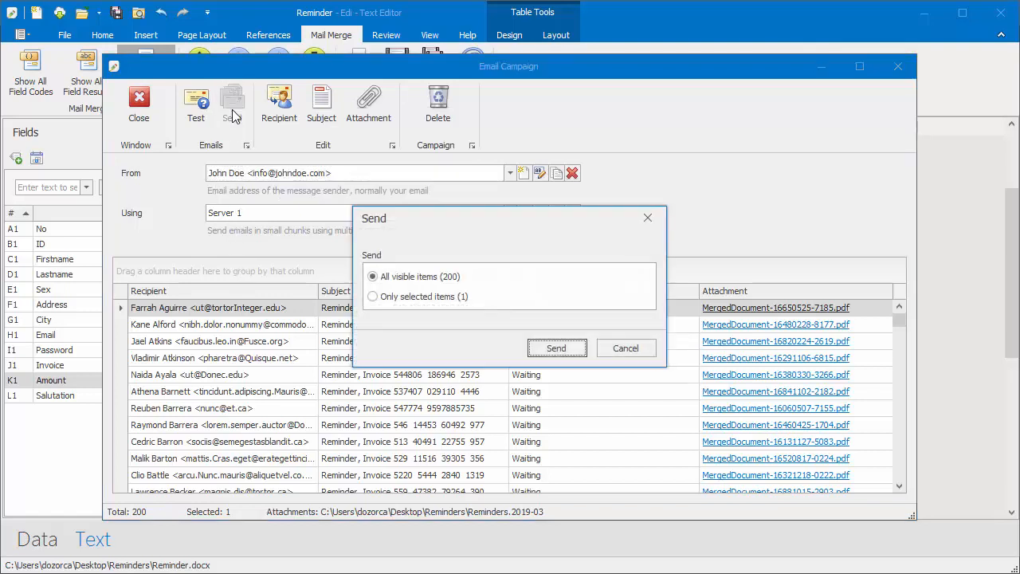
click(423, 279)
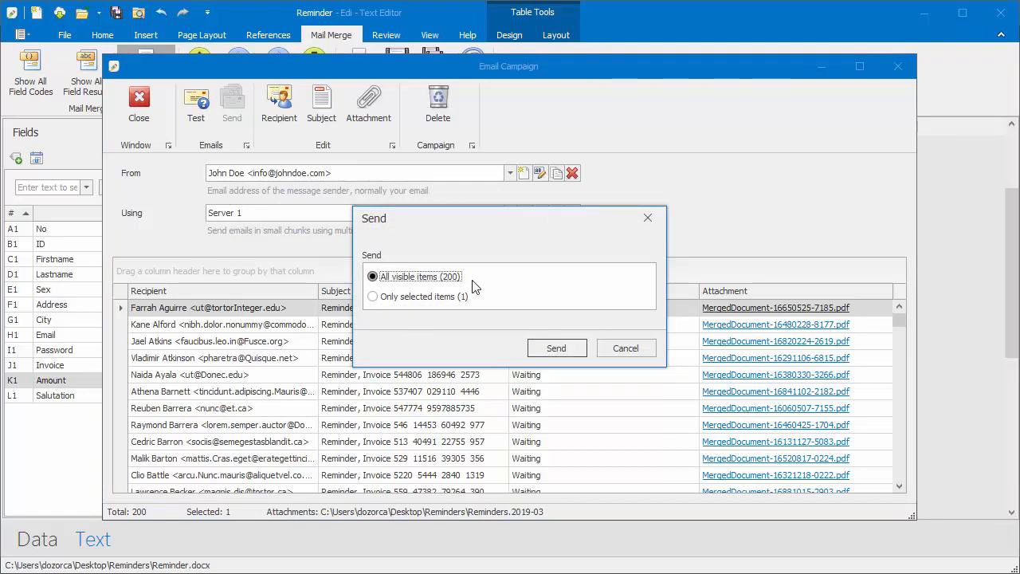
click(626, 349)
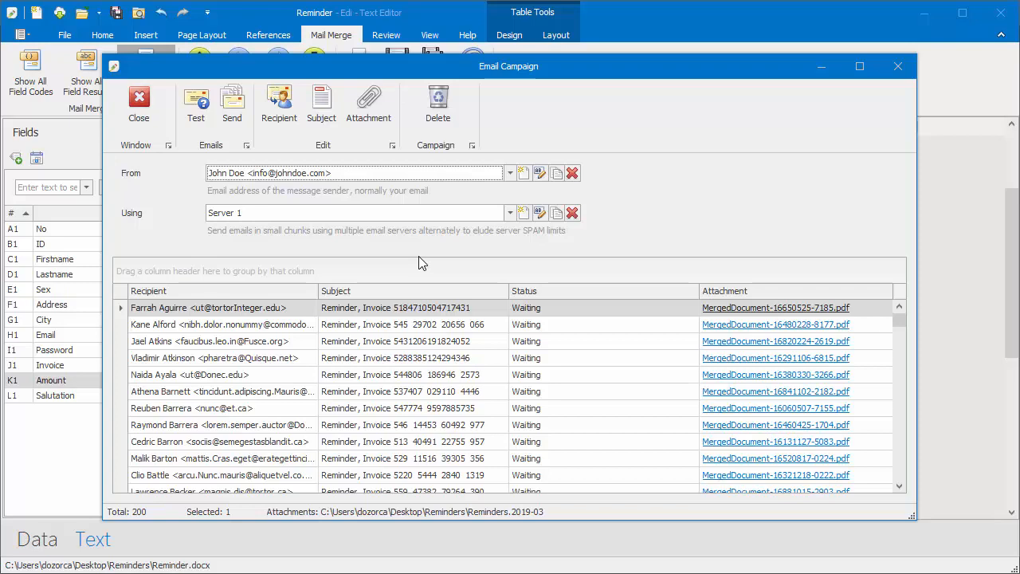
- Close the Email Campaign window to return to the merged reminder letter
click(139, 114)
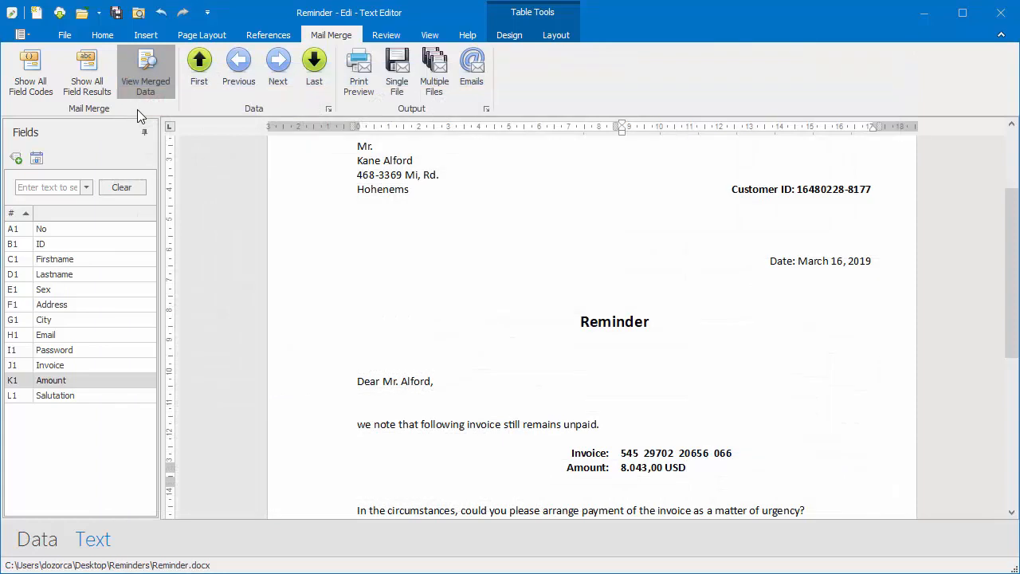